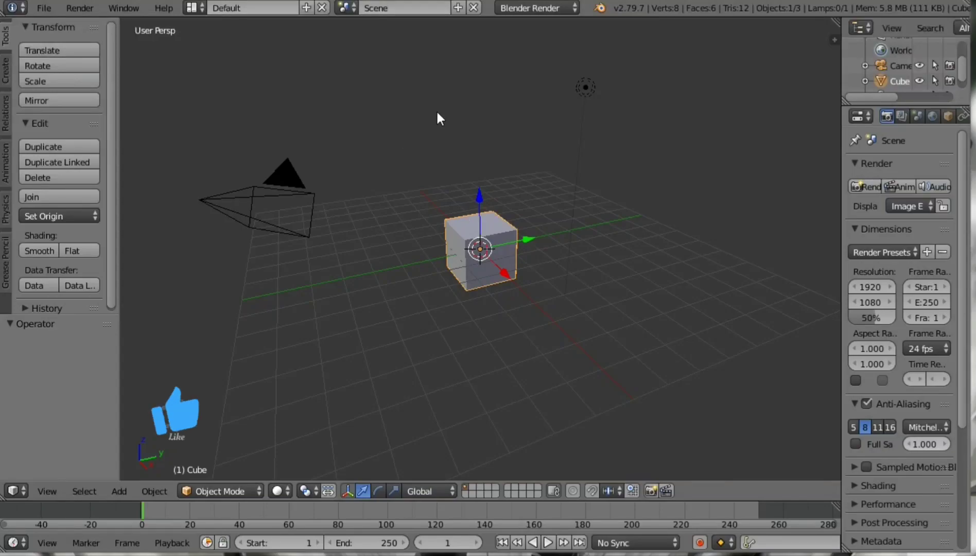
Step: Set Cycles Render as engine, delete the default cube, and add a new cube at the origin
click(542, 8)
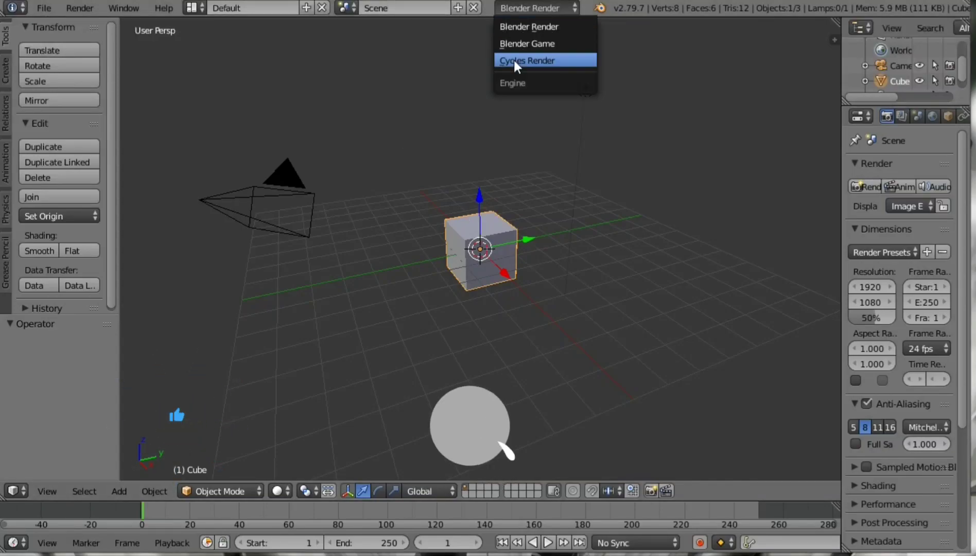
click(513, 58)
key(x)
click(504, 227)
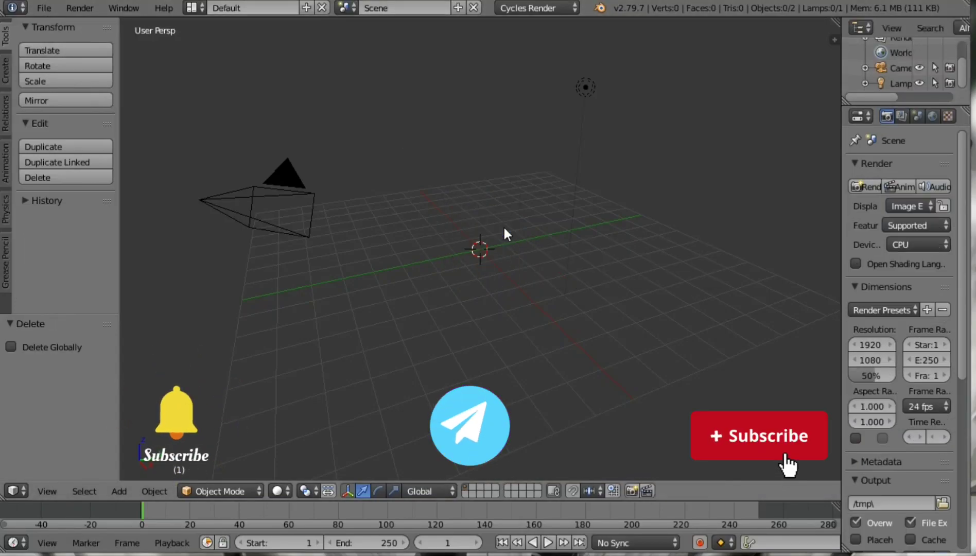
key(shift+a)
click(549, 244)
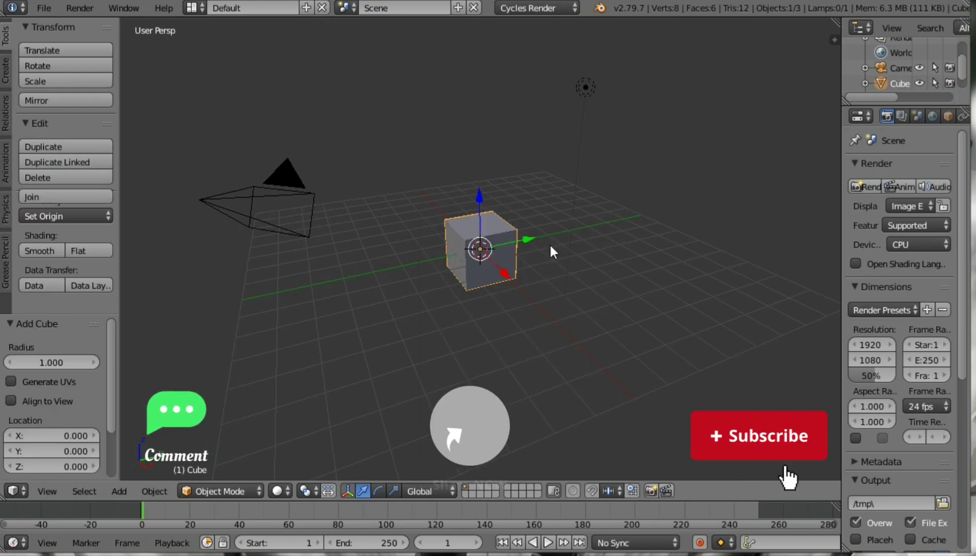
middle_drag(474, 245, 557, 227)
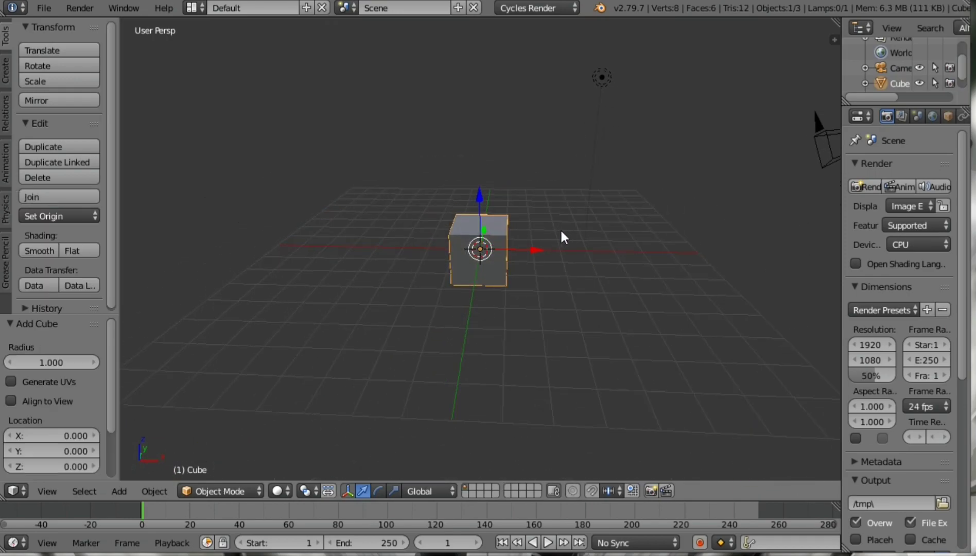
Step: Raise the cube 1.715 on Z and scale it by 2 along X
key(g)
key(z)
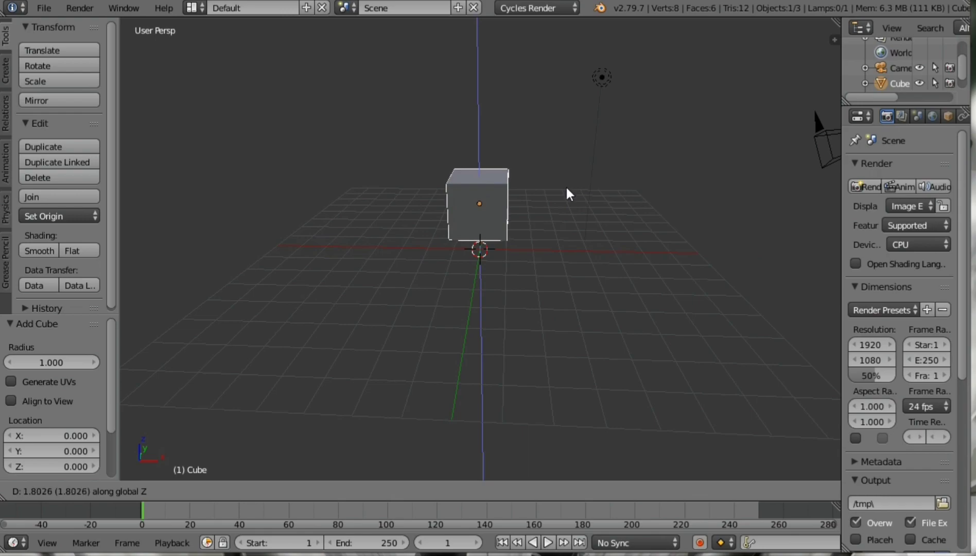
click(555, 194)
key(s)
key(x)
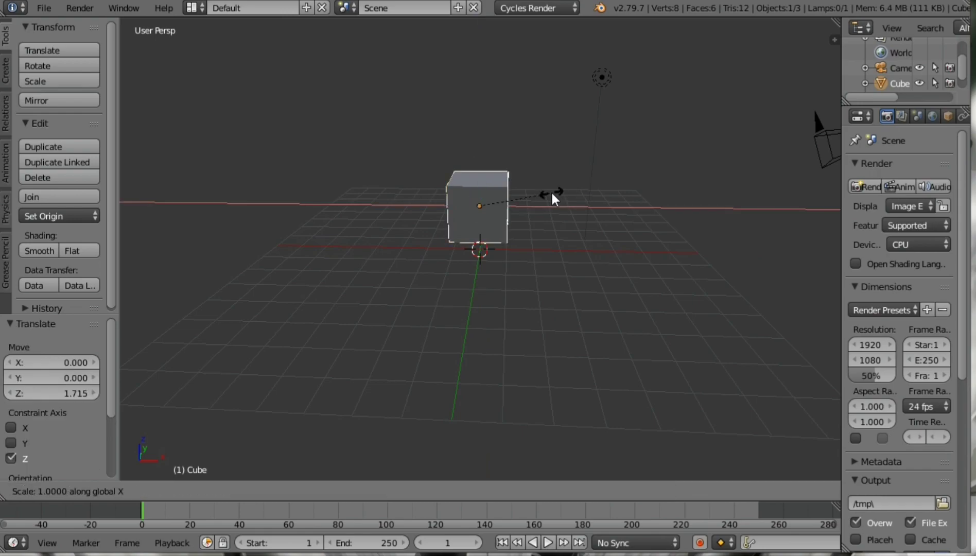
key(2)
key(Return)
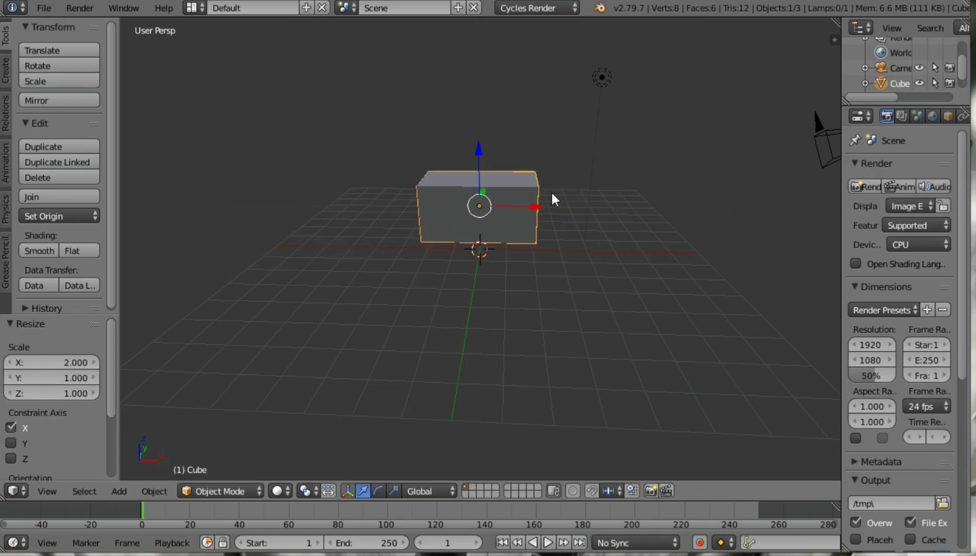
middle_drag(475, 246, 480, 246)
Step: In Edit Mode with face select, select the cube's top face and extrude it slightly upward
key(Tab)
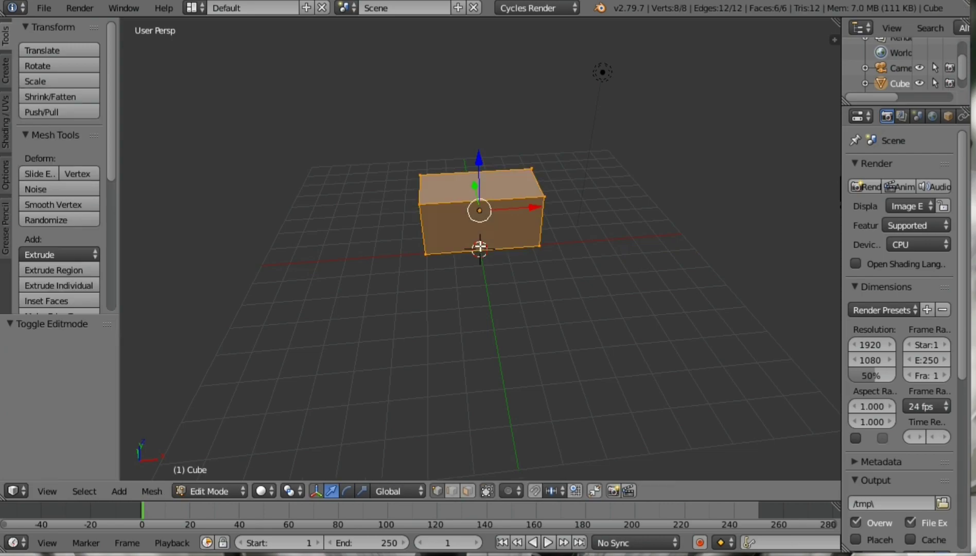
click(471, 491)
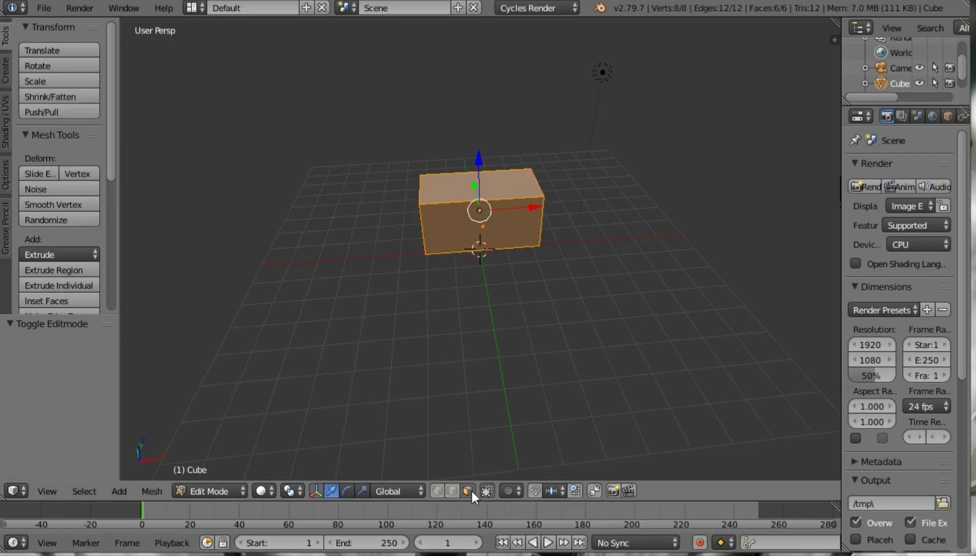
right_click(489, 178)
key(i)
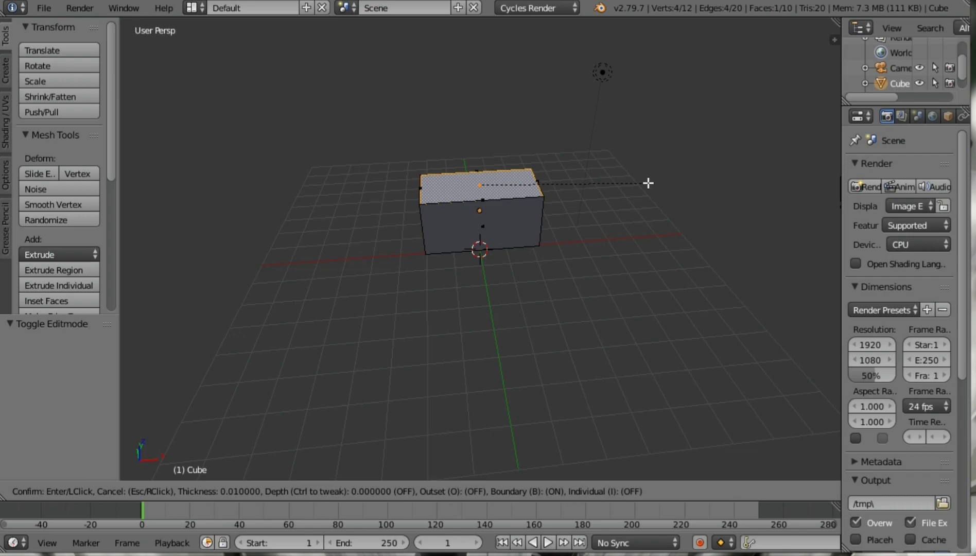
key(Escape)
key(e)
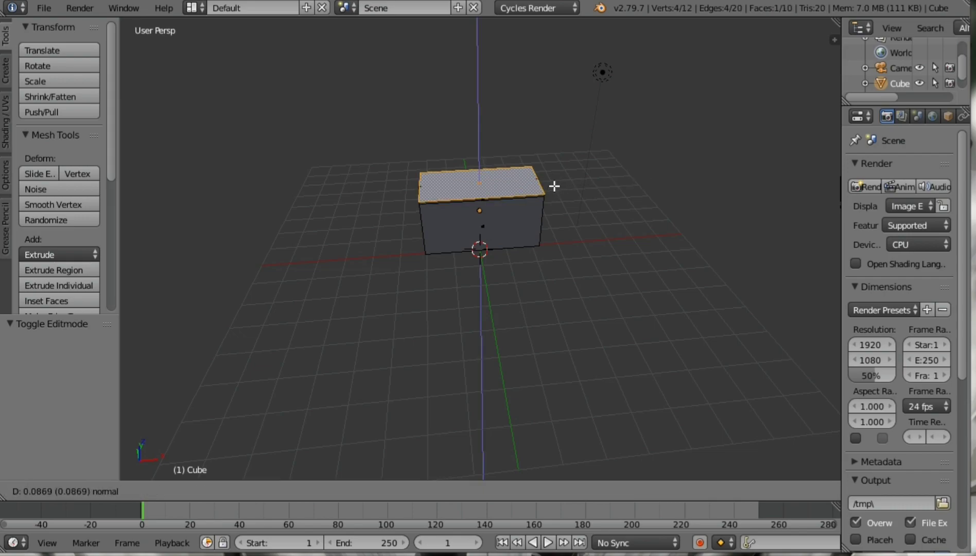
click(554, 185)
Step: Inset the top face by 0.0638 and sink the inner face 1.872 to hollow the box
key(i)
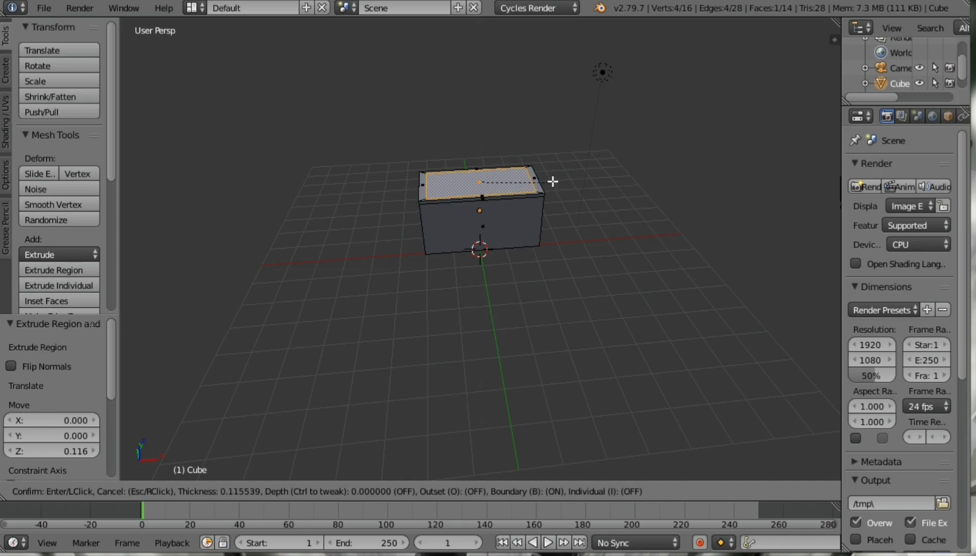
click(553, 181)
middle_drag(555, 290, 550, 244)
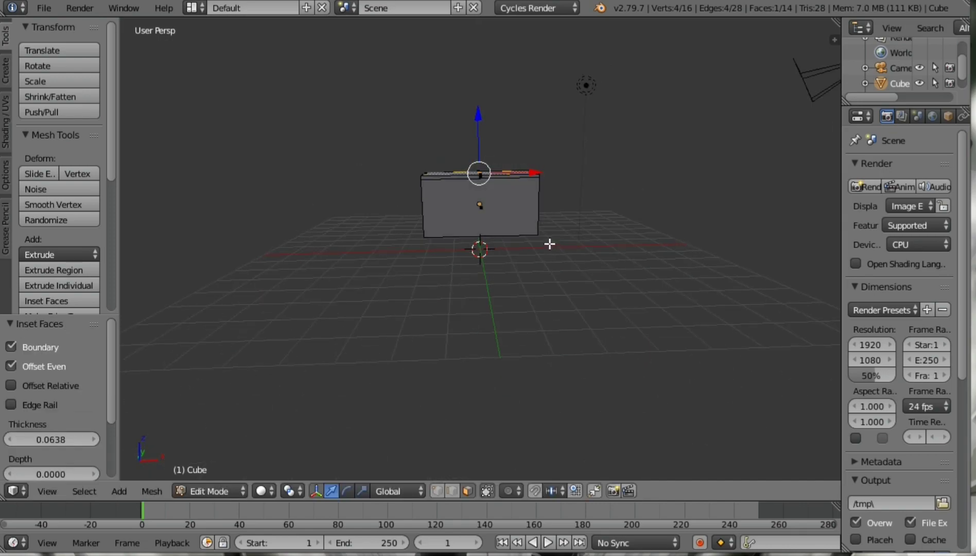
key(z)
key(e)
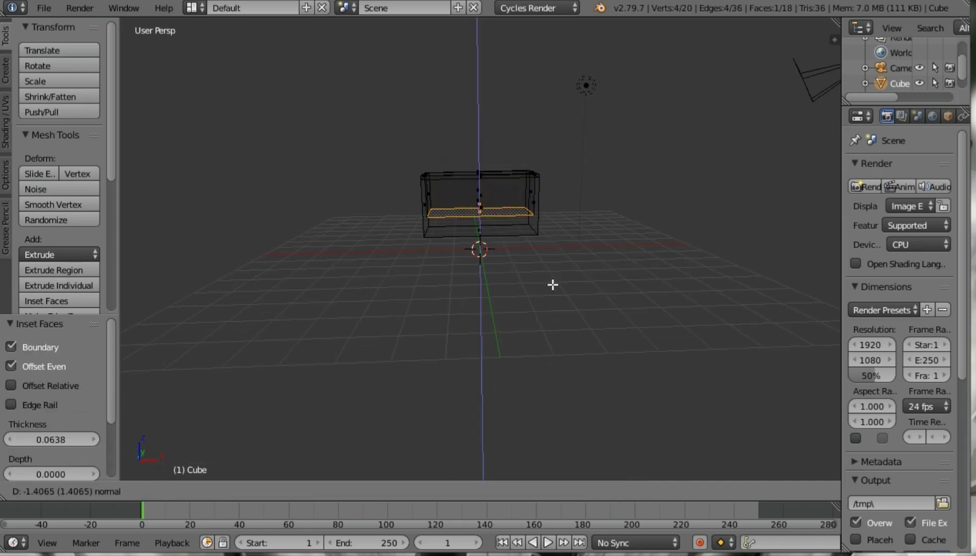
click(554, 294)
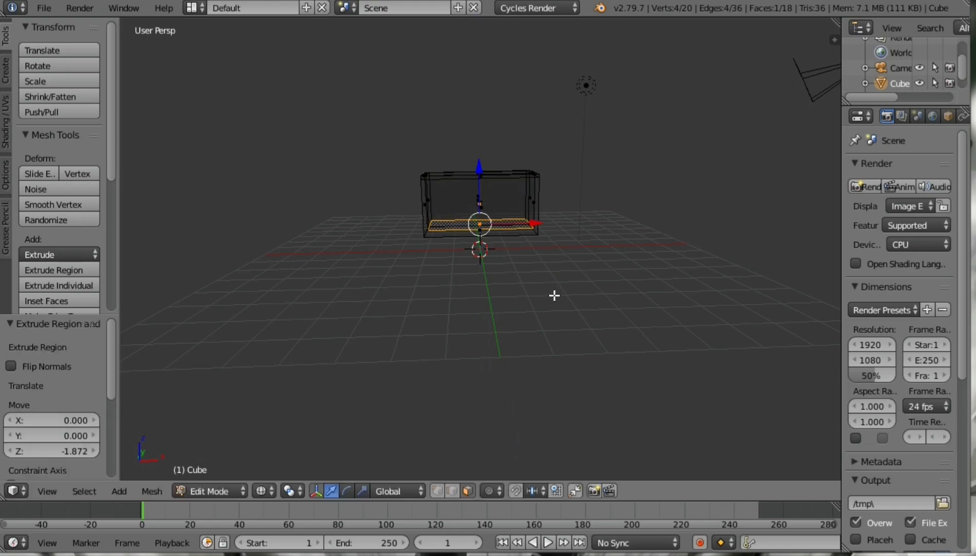
key(z)
Step: Deselect everything and orbit to look into the hollow box
key(a)
middle_drag(562, 220, 557, 288)
scroll(425, 273, up, 3)
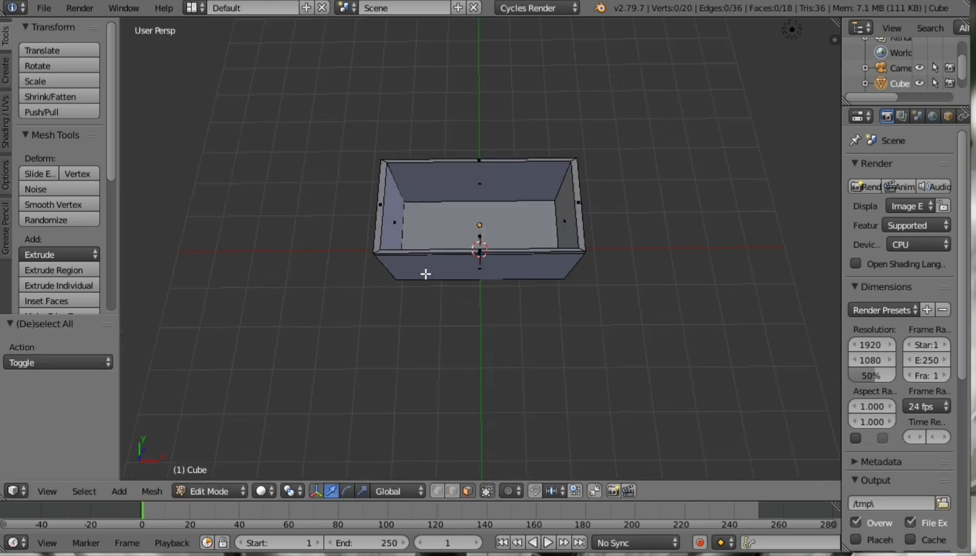
mouse_move(425, 272)
middle_down()
mouse_move(447, 256)
mouse_move(434, 199)
mouse_move(478, 242)
mouse_move(438, 234)
mouse_move(472, 206)
mouse_move(475, 154)
middle_up()
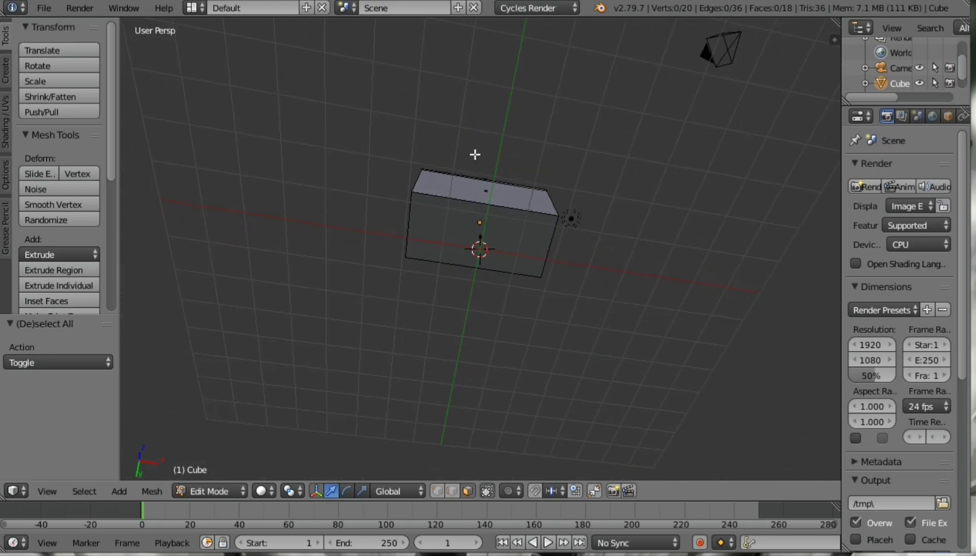
Step: Add a vertical edge loop slid near the box's left end
key(a)
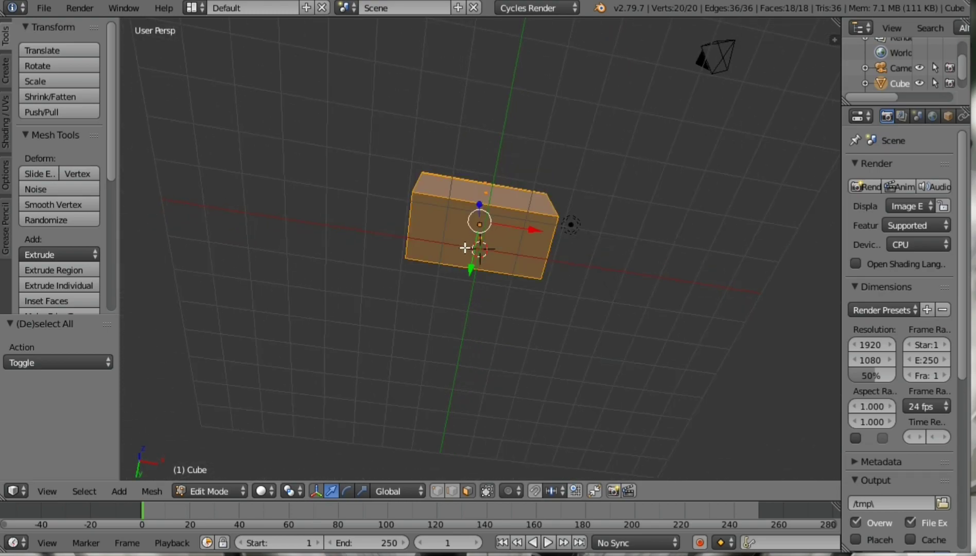
key(ctrl+r)
click(445, 225)
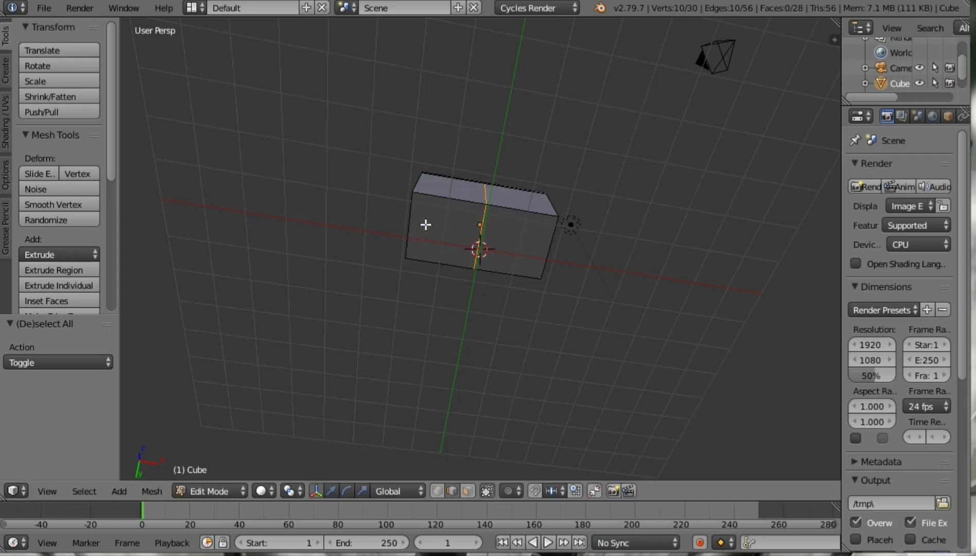
click(381, 223)
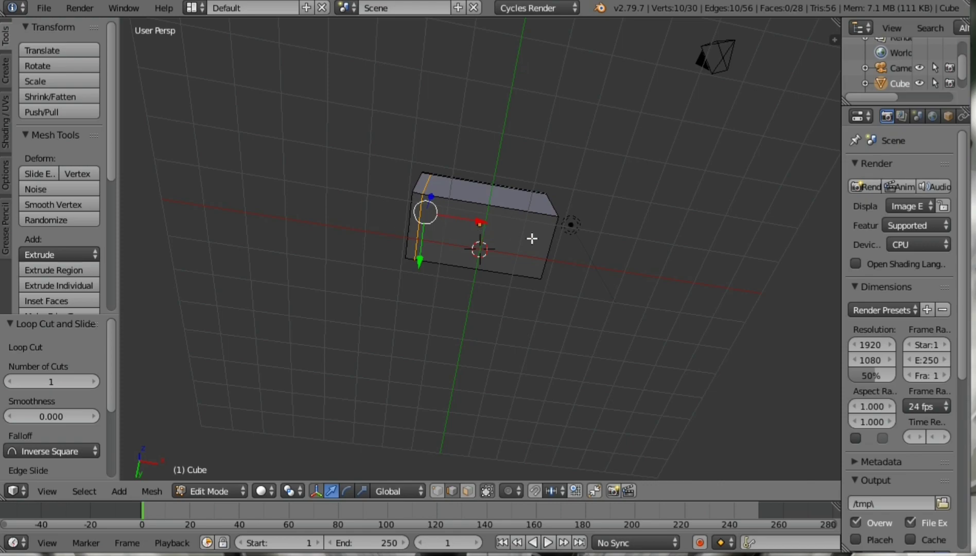
key(e)
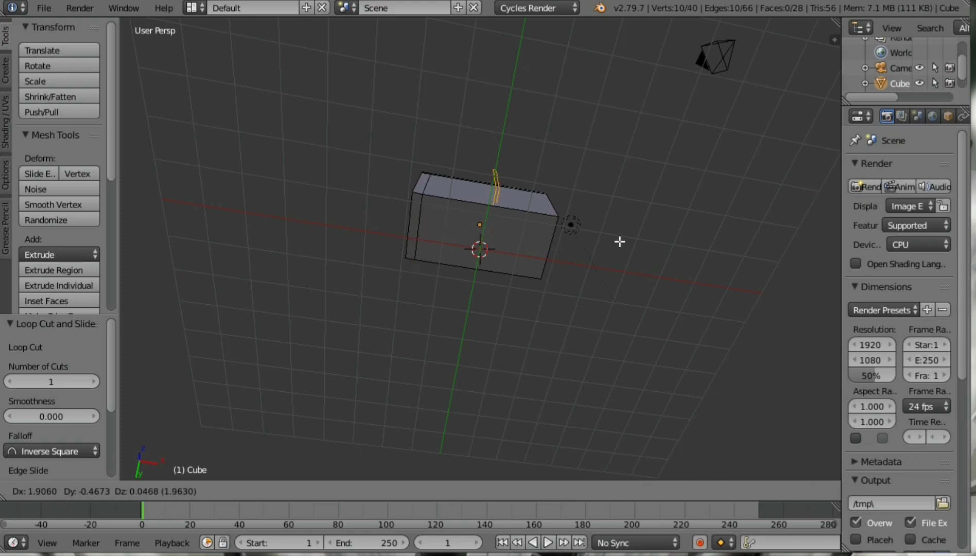
right_click(633, 279)
key(shift+v)
click(565, 248)
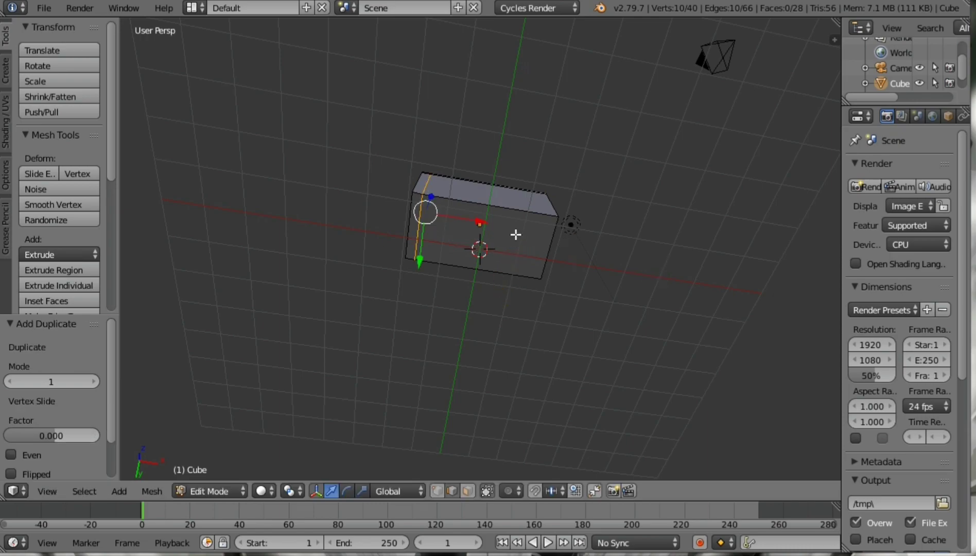
Step: Add a second vertical edge loop slid near the box's right end
key(a)
key(a)
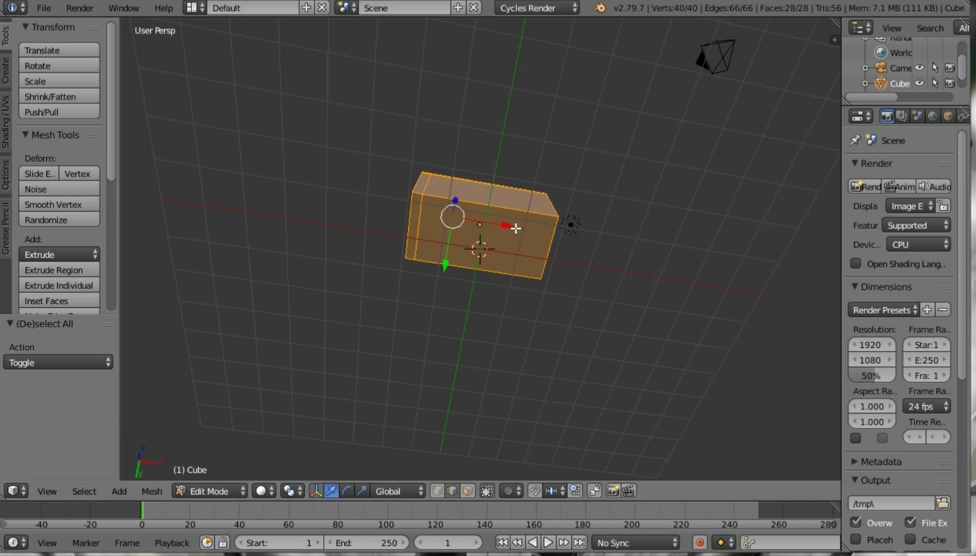
key(ctrl+r)
click(520, 229)
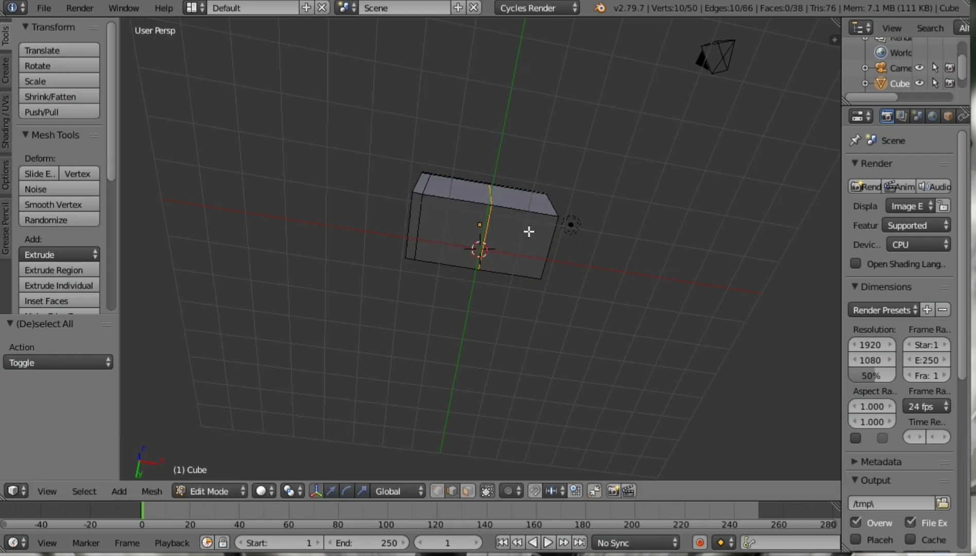
click(571, 235)
Step: Extrude the left and right end strips individually with a -0.162 offset
key(a)
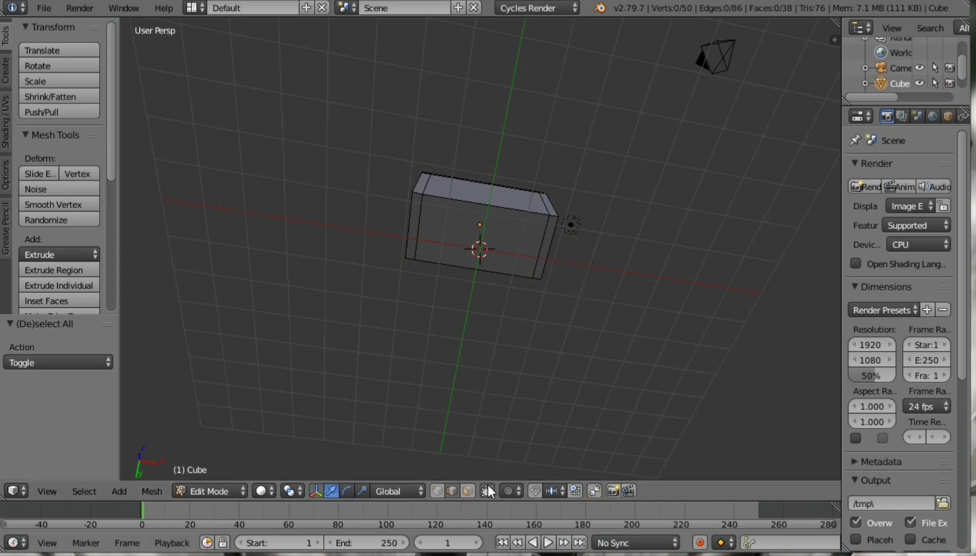
right_click(411, 222)
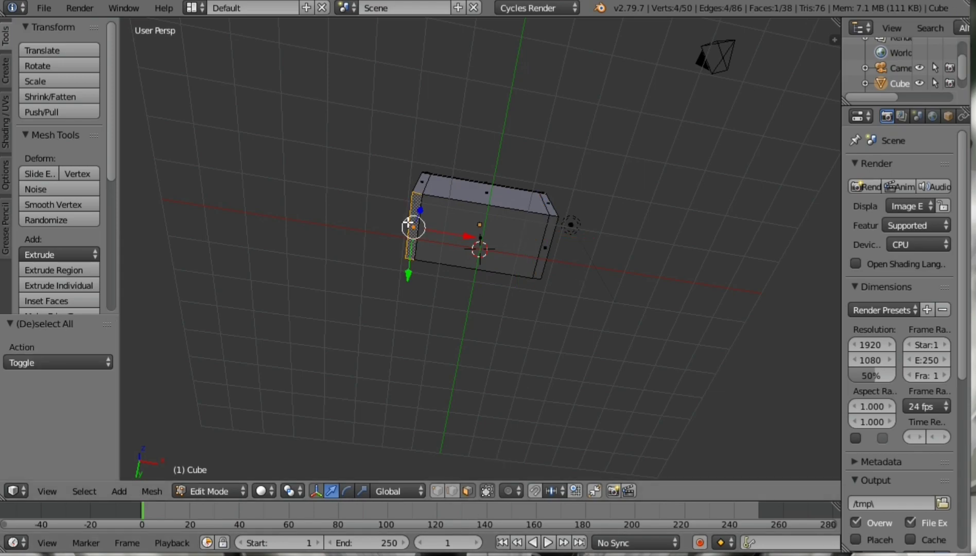
shift+right_click(550, 237)
middle_drag(574, 237, 582, 326)
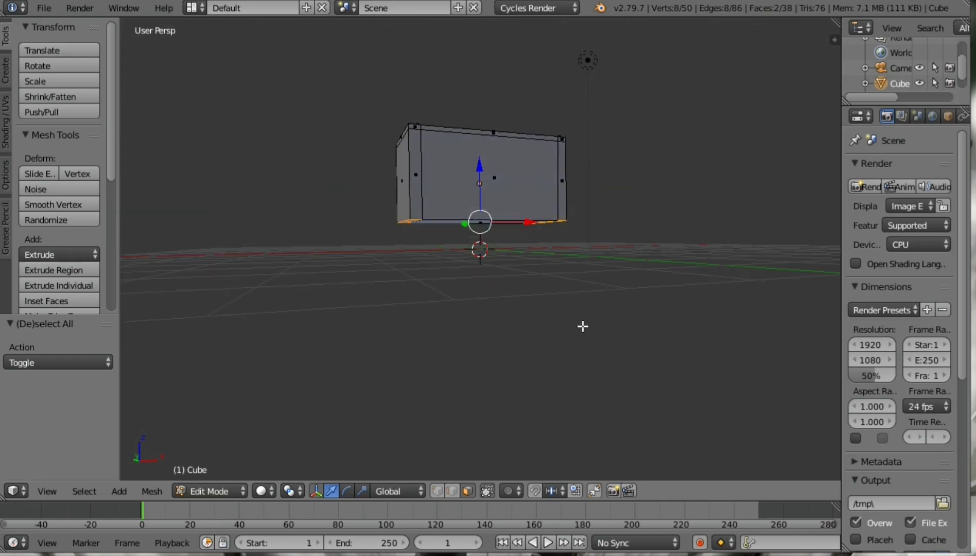
click(76, 285)
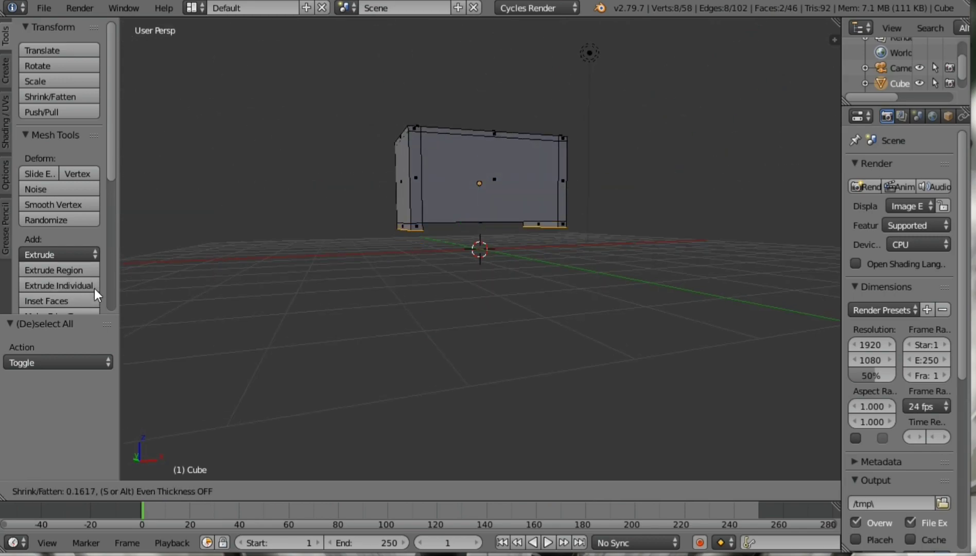
click(95, 289)
mouse_move(359, 212)
middle_down()
mouse_move(325, 240)
mouse_move(345, 233)
middle_up()
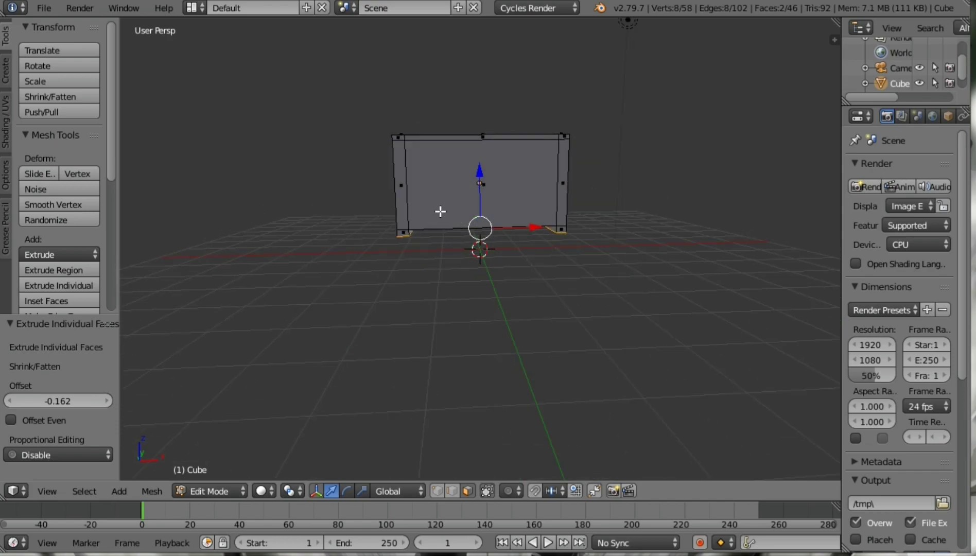
key(a)
key(a)
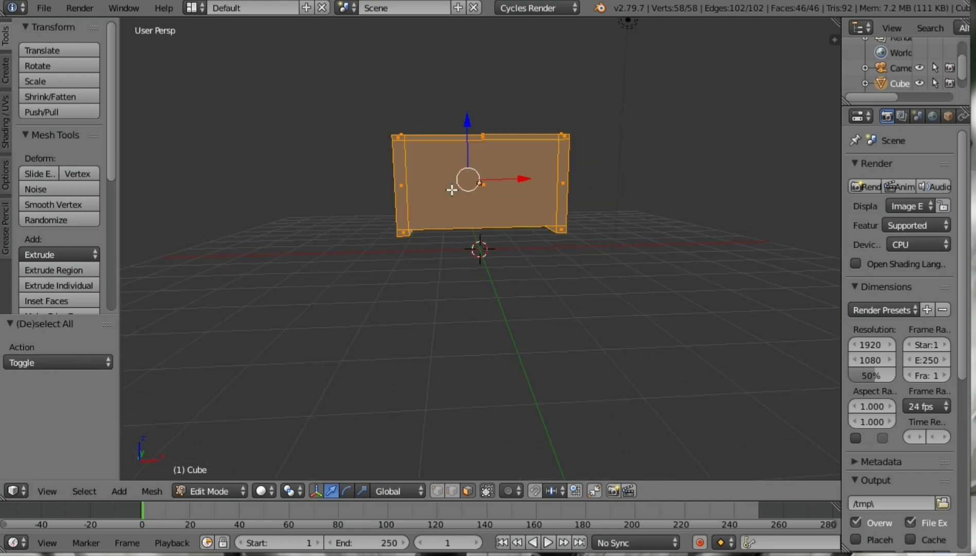
key(ctrl+r)
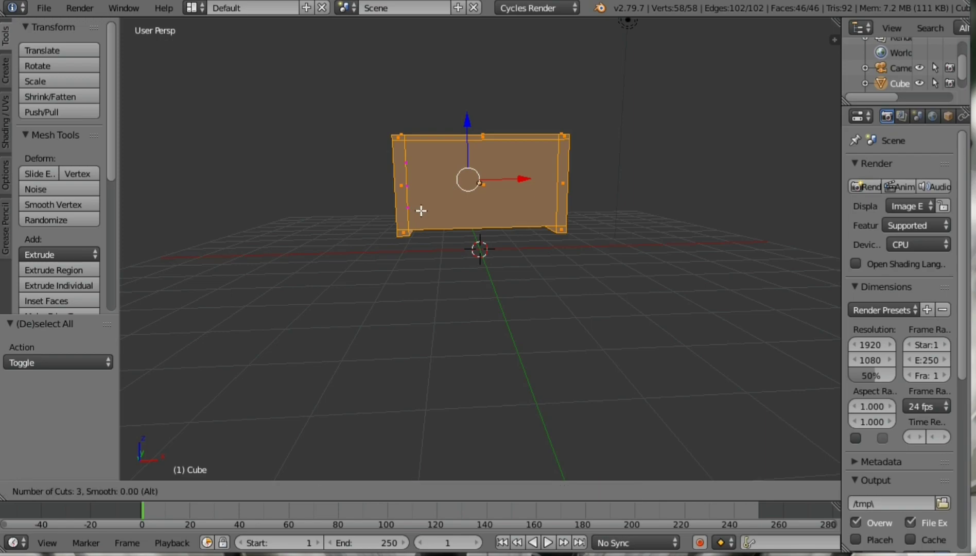
Step: Cut a horizontal edge loop around the box, slid toward its base
right_click(415, 222)
key(ctrl+r)
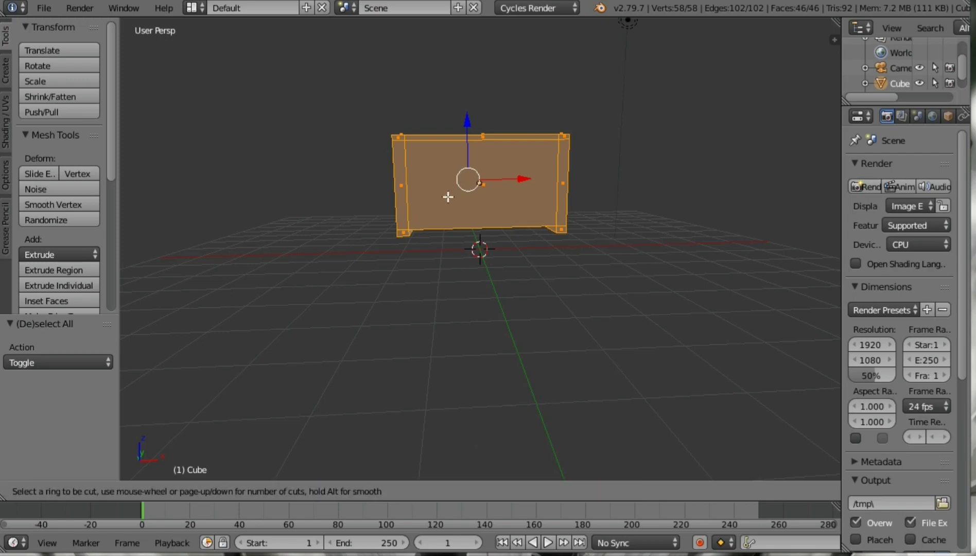
scroll(500, 202, up, 1)
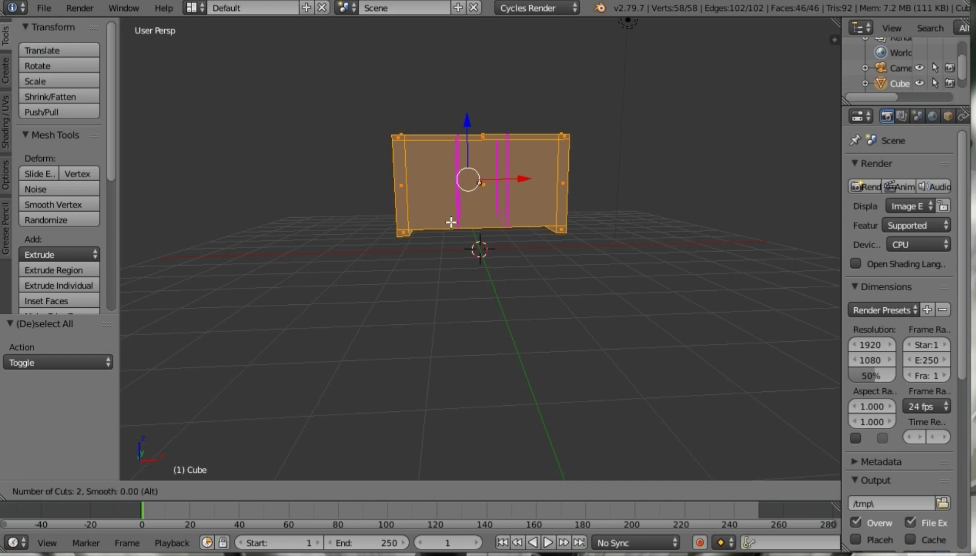
right_click(363, 176)
middle_drag(362, 177, 461, 189)
key(ctrl+r)
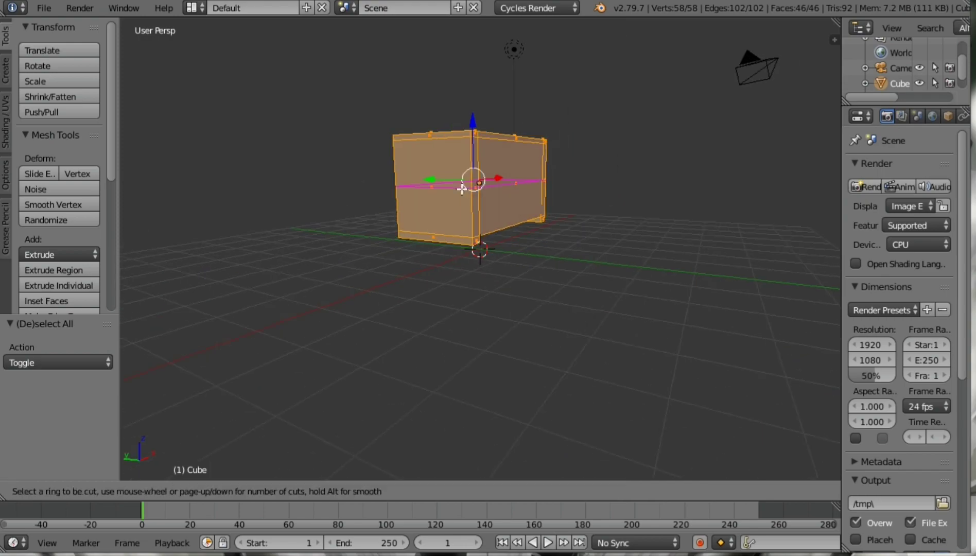
click(466, 227)
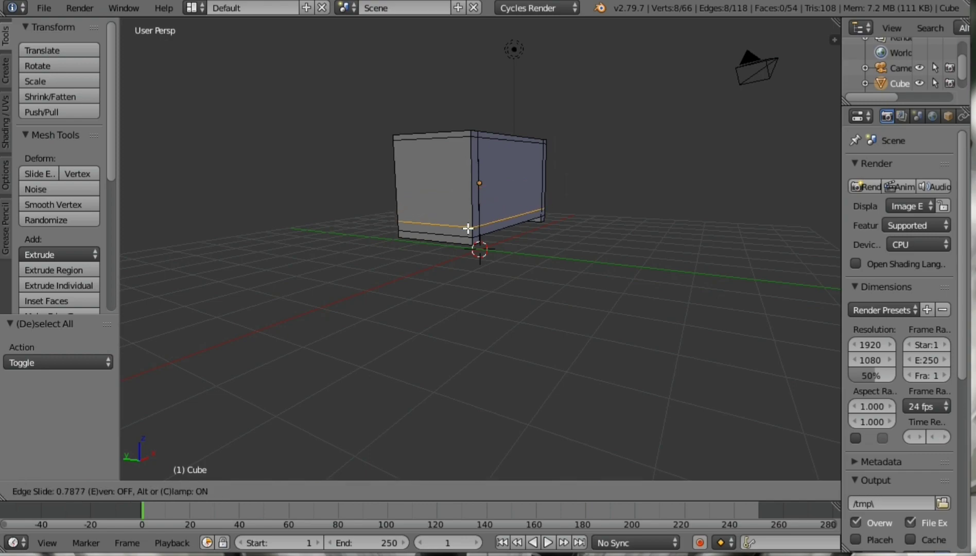
click(463, 218)
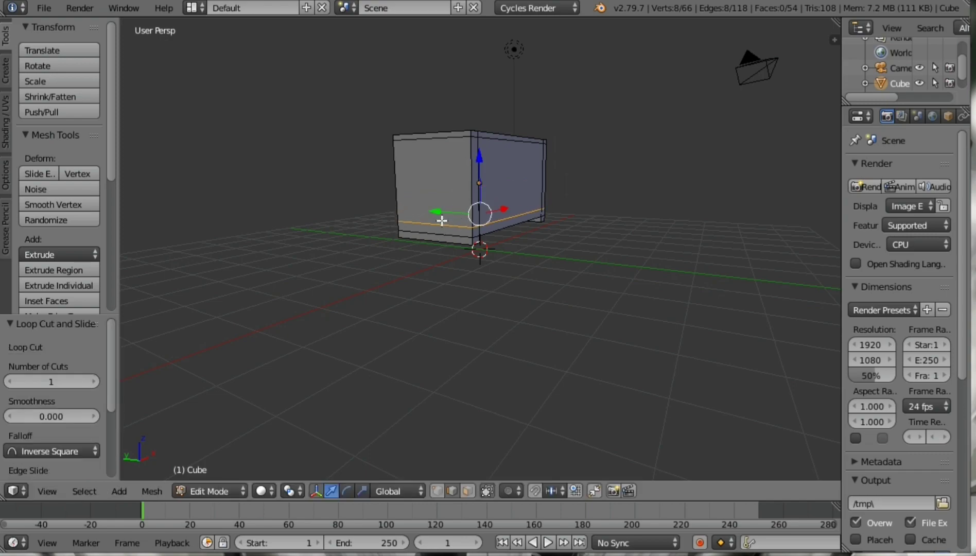
key(a)
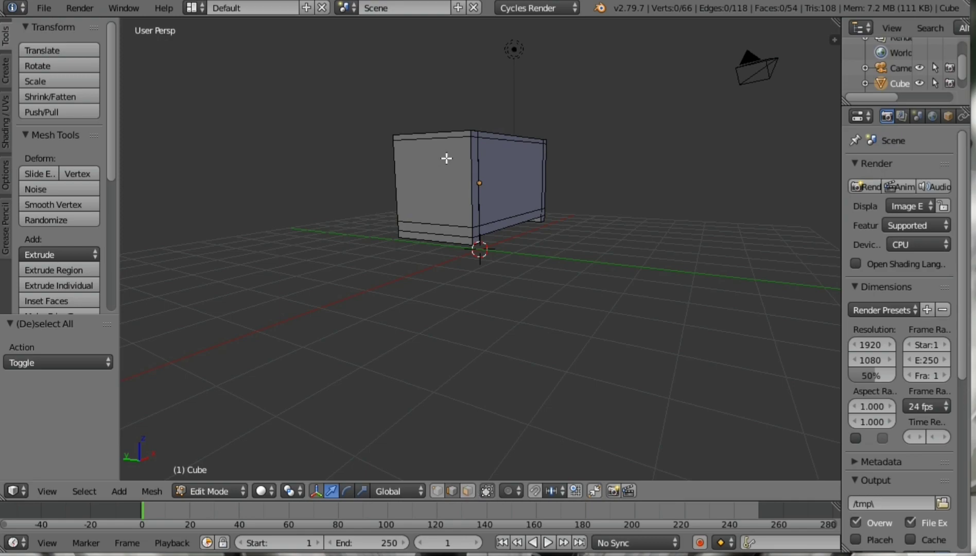
right_click(447, 135)
Step: Select the top and bottom strip faces on every side of the box
click(467, 491)
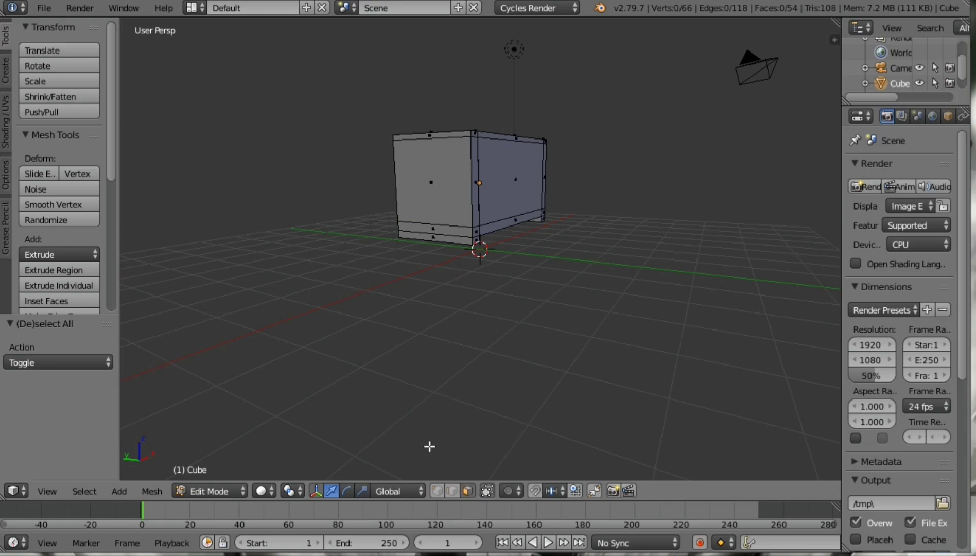
right_click(456, 231)
shift+right_click(496, 226)
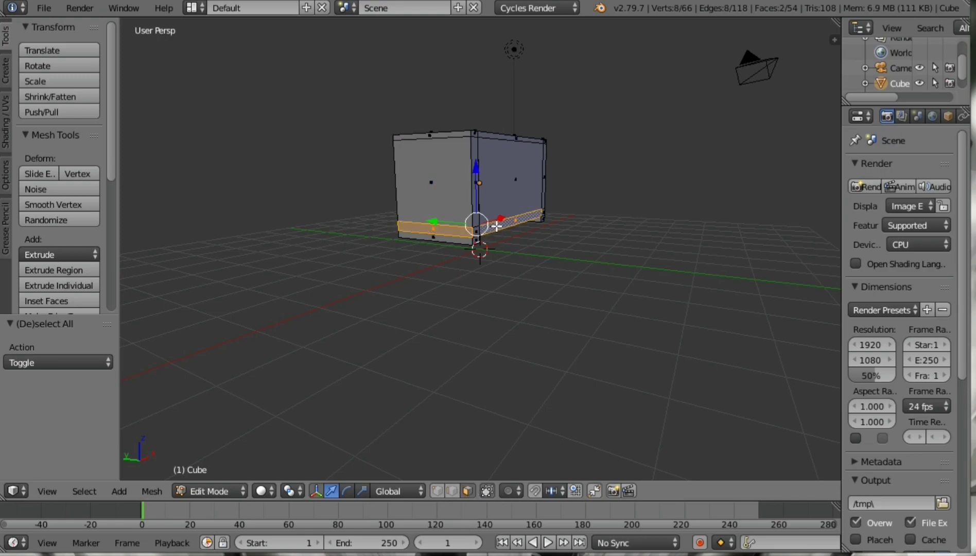
shift+right_click(464, 133)
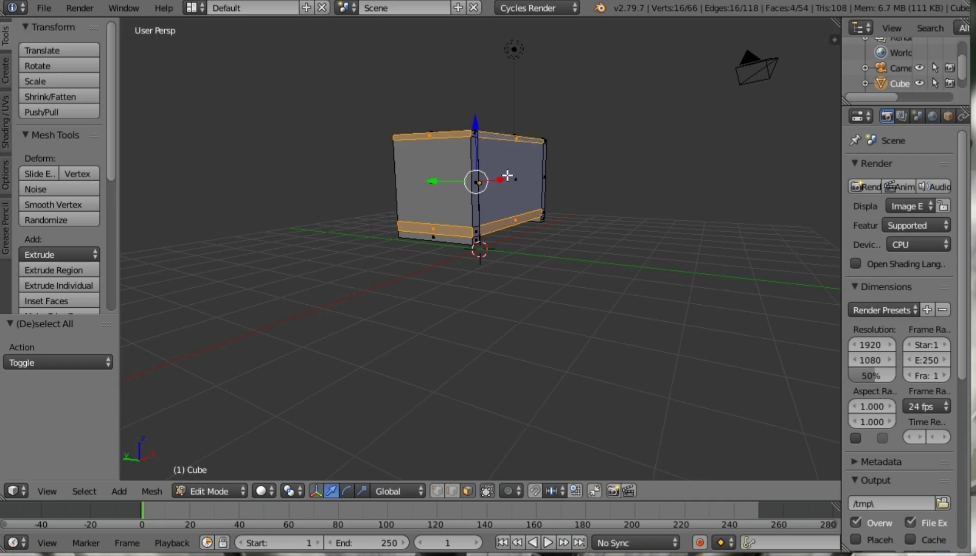
mouse_move(454, 170)
middle_down()
mouse_move(200, 161)
mouse_move(447, 161)
middle_up()
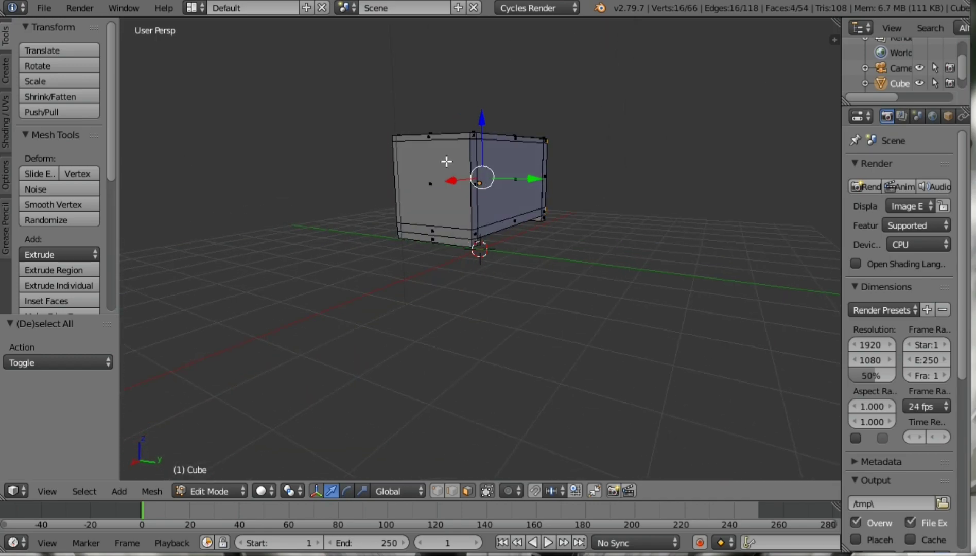
shift+right_click(431, 137)
shift+right_click(433, 231)
shift+right_click(501, 136)
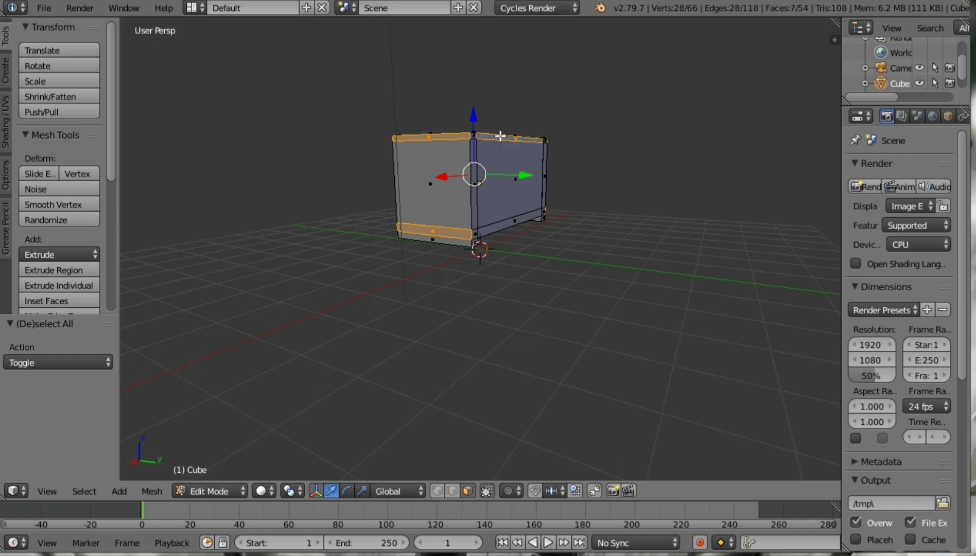
shift+right_click(501, 223)
Step: Extrude the selected strips as individual faces to raise them into trim bands
key(alt+e)
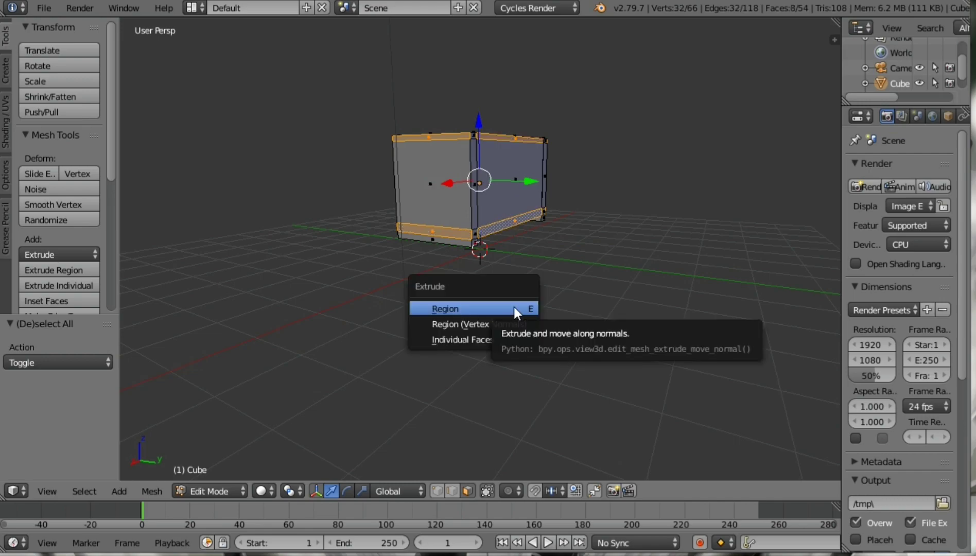
click(499, 340)
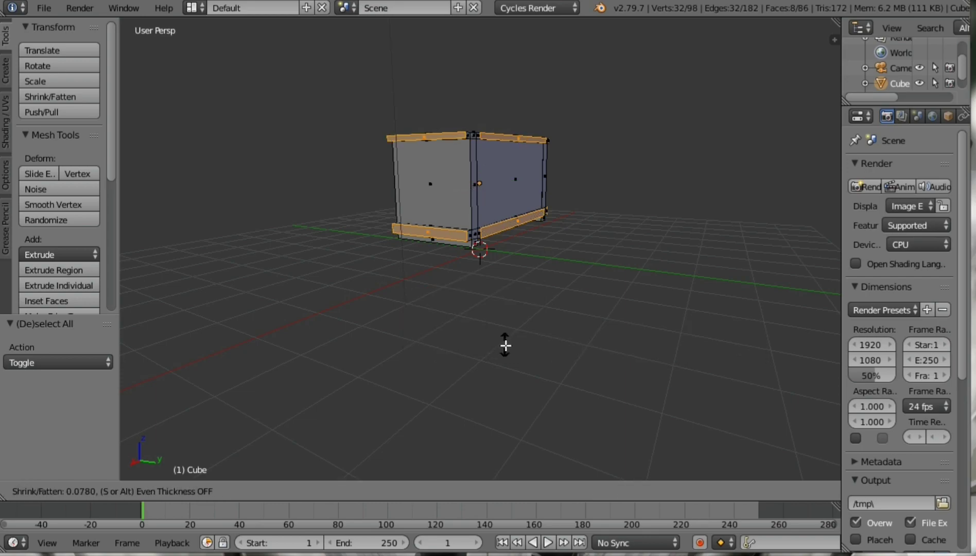
click(538, 250)
key(shift+r)
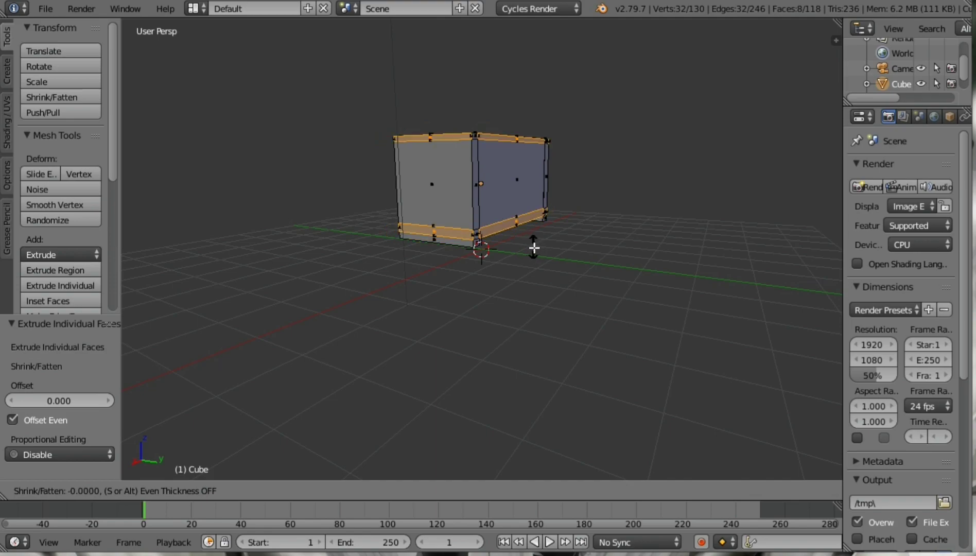
click(536, 248)
Step: Select the box's end face and its long side face
key(a)
mouse_move(530, 264)
middle_down()
mouse_move(468, 279)
mouse_move(505, 230)
middle_up()
right_click(432, 190)
mouse_move(431, 190)
middle_down()
mouse_move(534, 200)
mouse_move(416, 195)
mouse_move(516, 201)
mouse_move(381, 205)
mouse_move(311, 192)
mouse_move(508, 271)
mouse_move(623, 188)
middle_up()
shift+right_click(475, 181)
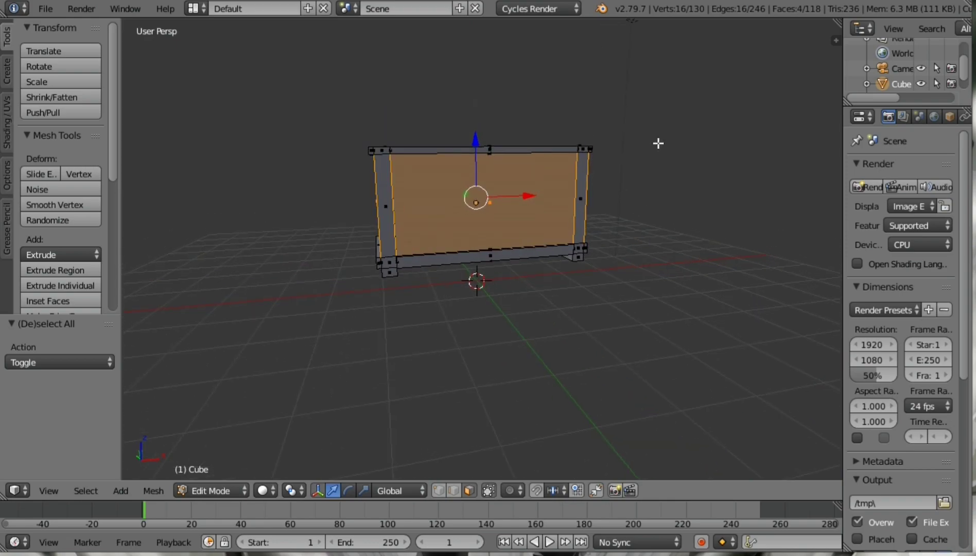
Step: Inset the selected side and end faces twice to form a double frame
key(i)
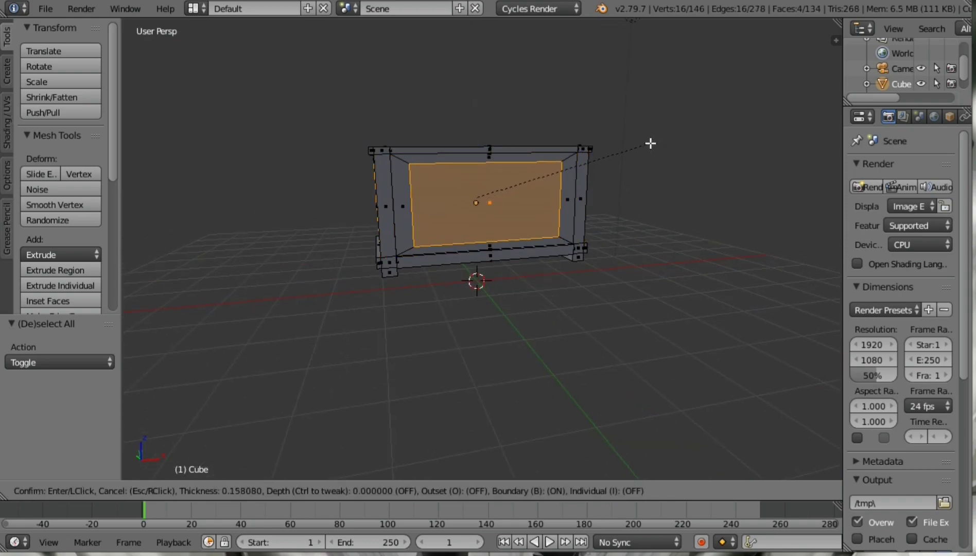
click(651, 143)
key(i)
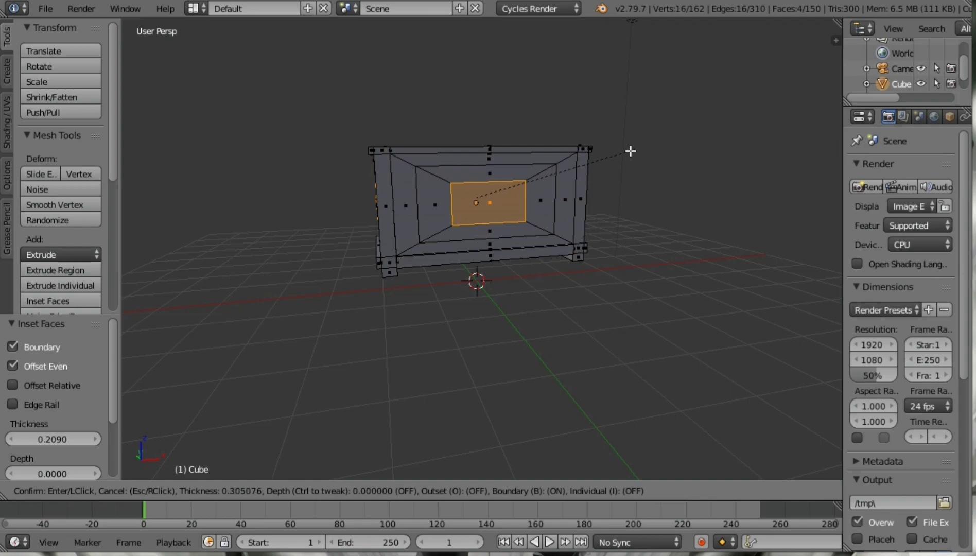
click(630, 150)
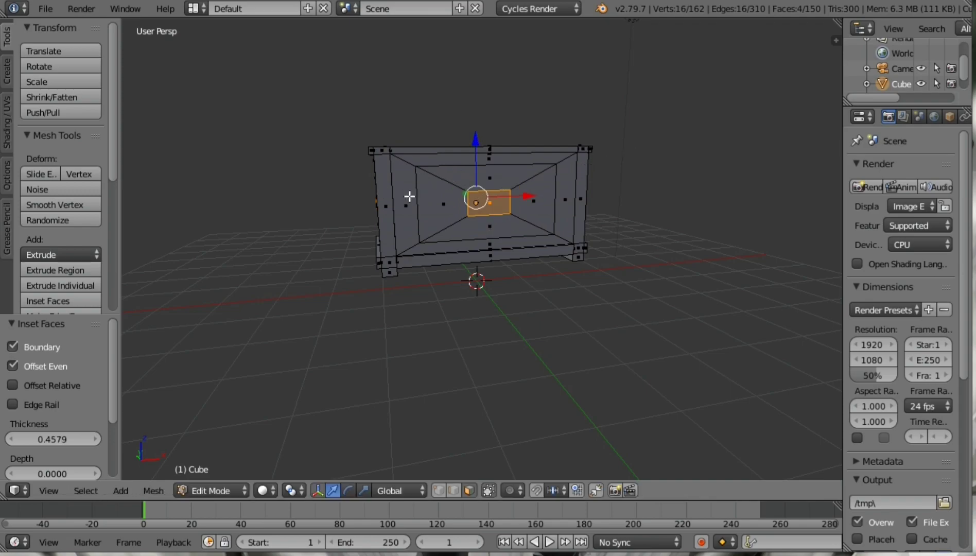
Step: Select the inner frame strips, centre square and border strips on one end panel
key(a)
right_click(406, 202)
shift+right_click(446, 244)
shift+right_click(562, 206)
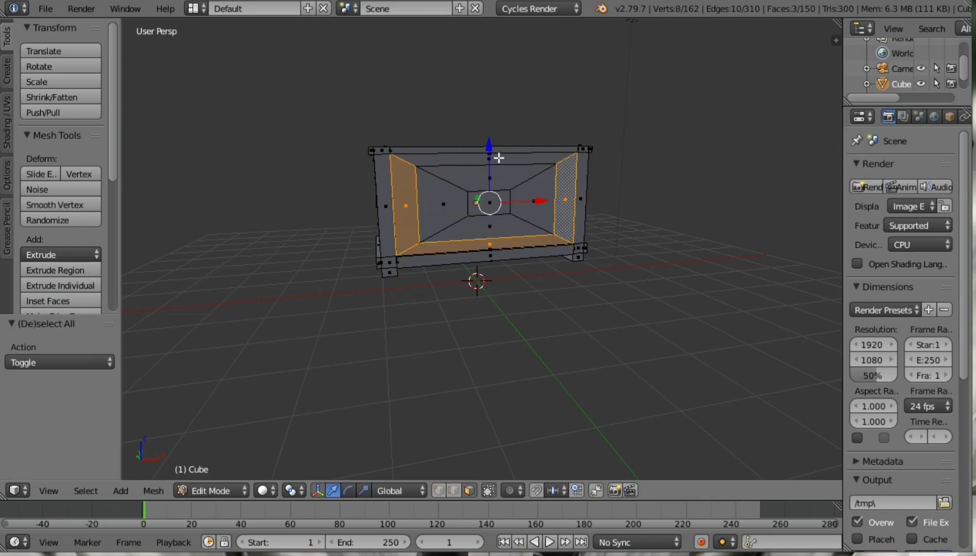
shift+right_click(498, 157)
shift+right_click(495, 203)
middle_drag(487, 202, 508, 196)
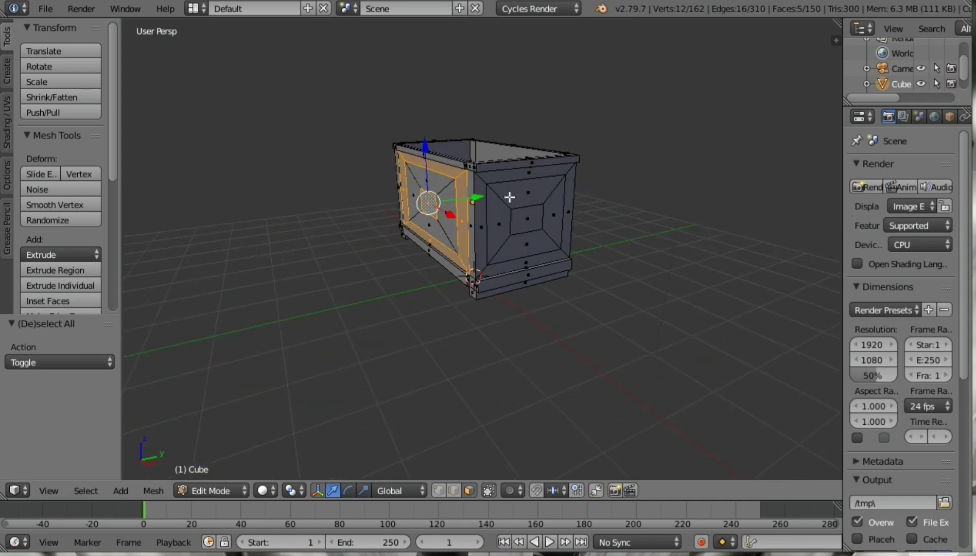
shift+right_click(514, 171)
shift+right_click(479, 206)
shift+right_click(527, 260)
shift+right_click(565, 218)
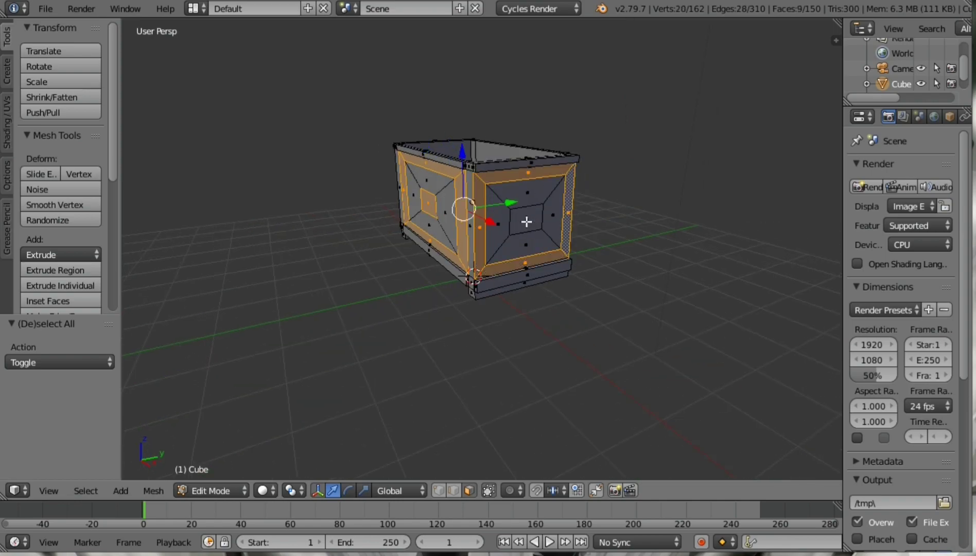
shift+right_click(540, 199)
Step: Add the long side's and other end's border strips and centre panels to the selection
mouse_move(560, 205)
middle_down()
mouse_move(459, 198)
mouse_move(482, 170)
middle_up()
shift+right_click(482, 170)
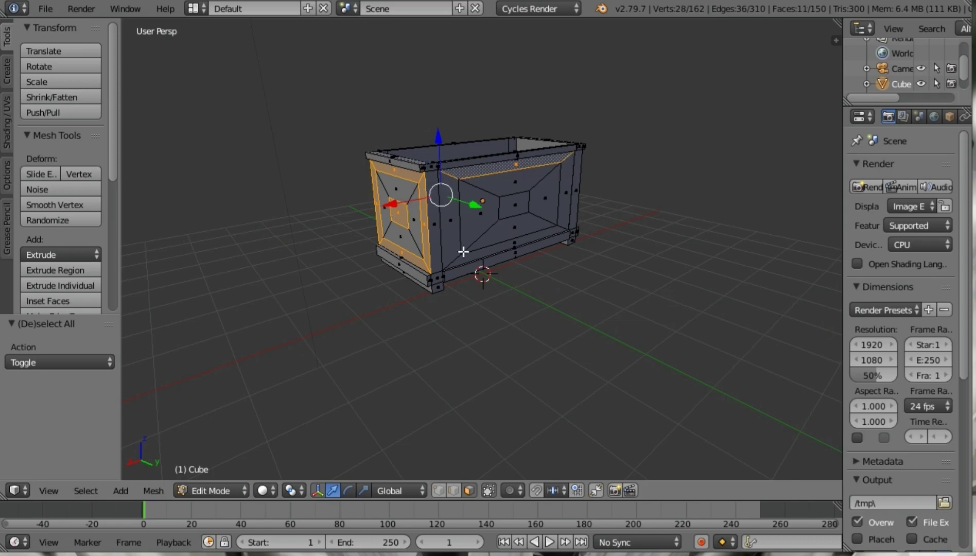
shift+right_click(461, 248)
shift+right_click(564, 194)
shift+right_click(518, 206)
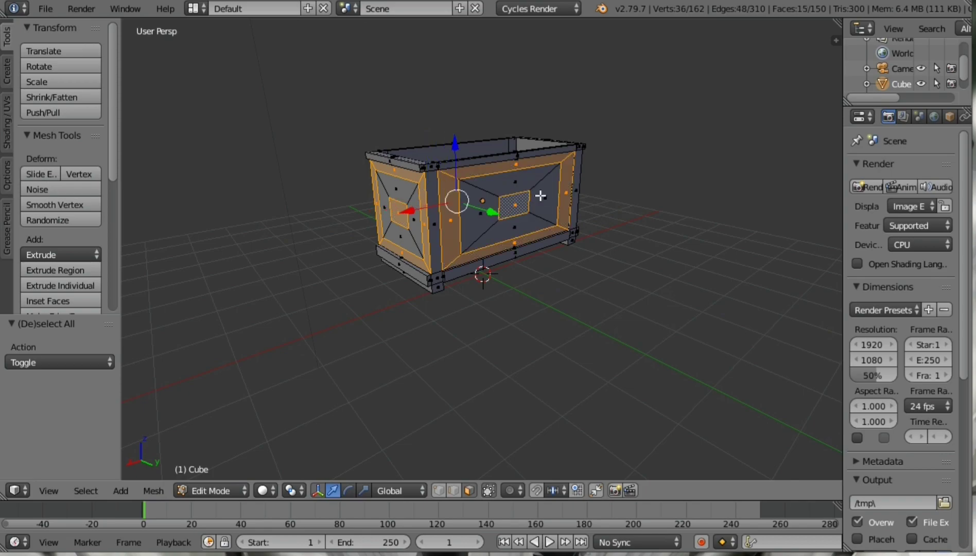
mouse_move(516, 206)
middle_down()
mouse_move(364, 192)
mouse_move(542, 187)
middle_up()
shift+right_click(509, 198)
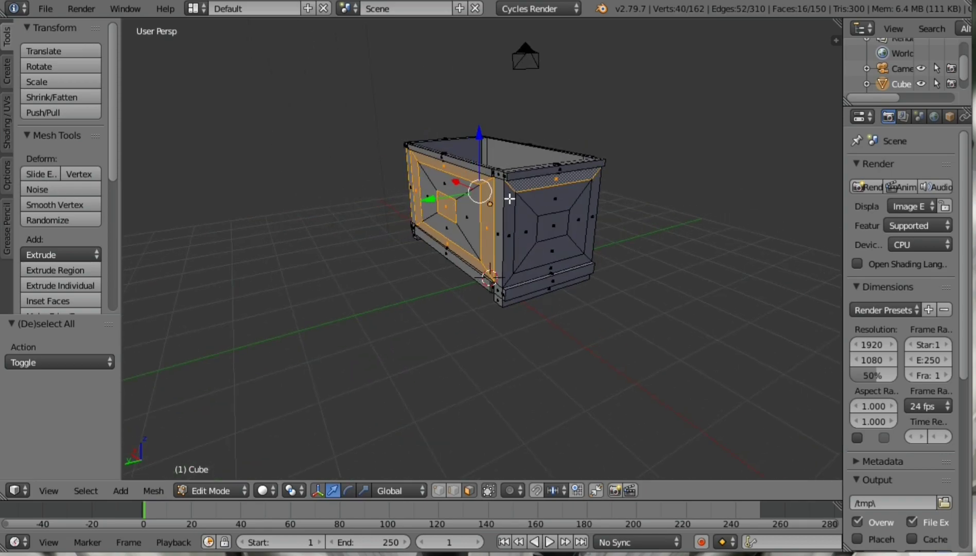
shift+right_click(541, 273)
shift+right_click(588, 225)
shift+right_click(557, 225)
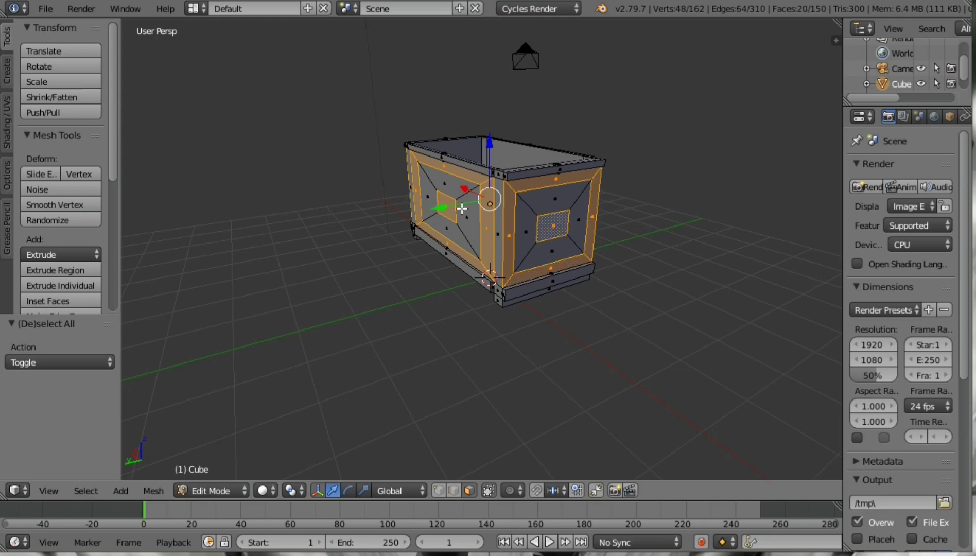
middle_drag(462, 208, 609, 191)
key(alt+e)
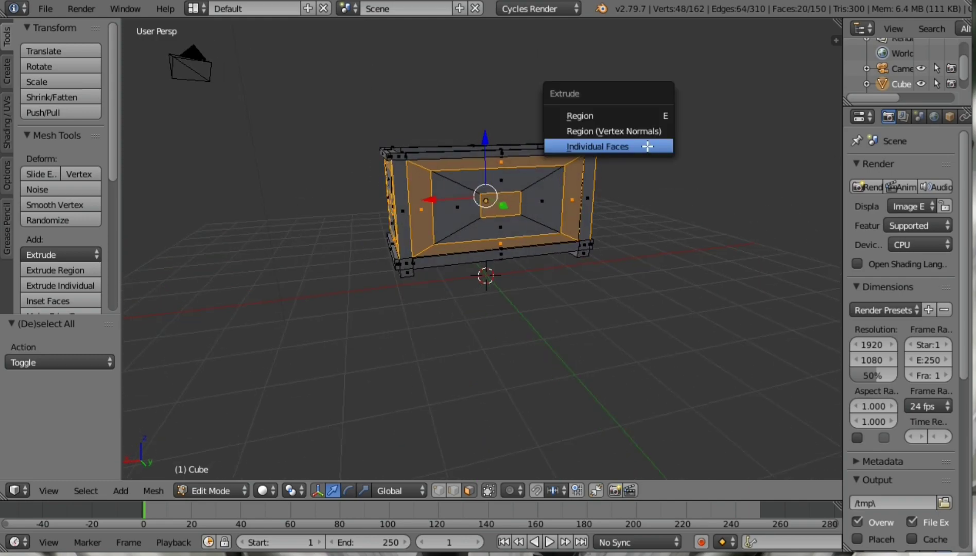
Step: Extrude the selected panel faces individually by -0.033, deselect, and return to Object Mode
click(648, 146)
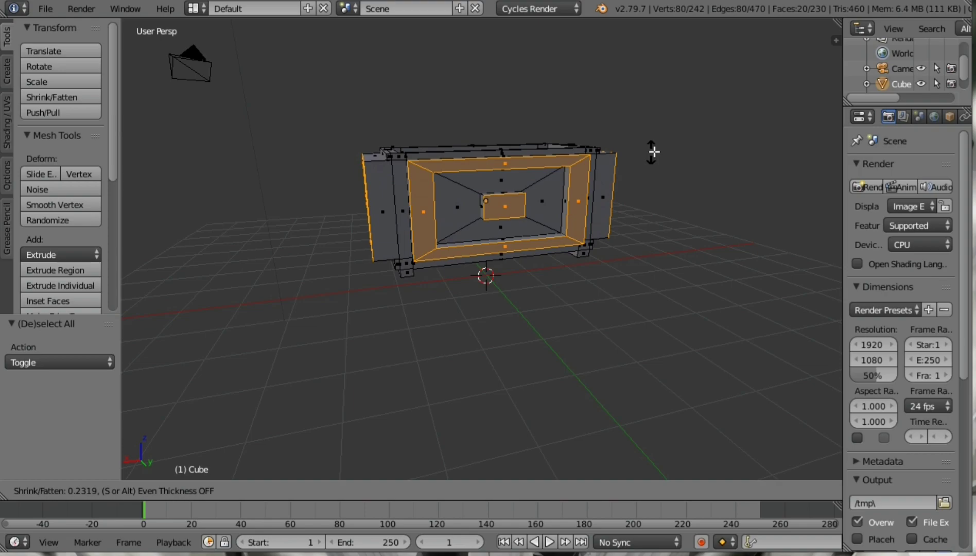
click(626, 148)
middle_drag(338, 153, 555, 157)
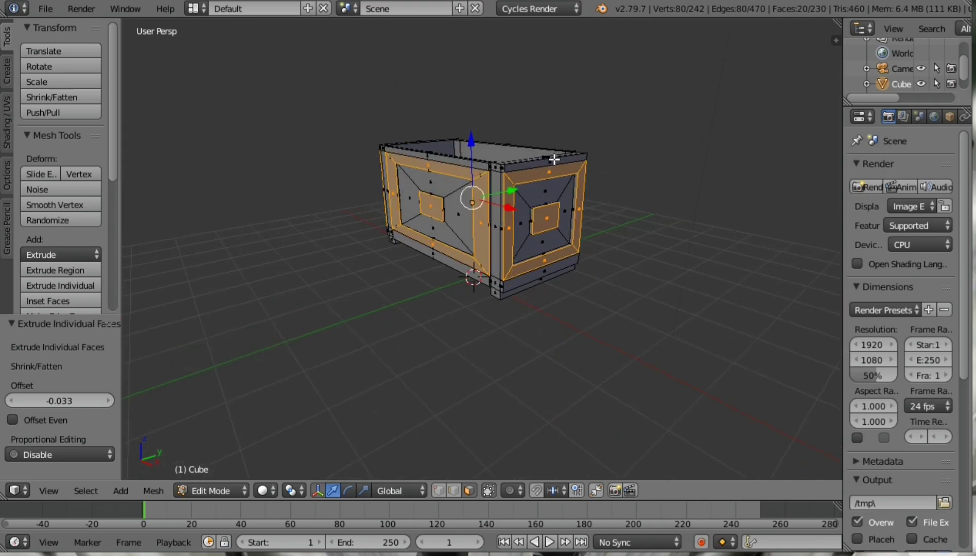
key(a)
mouse_move(490, 196)
middle_down()
mouse_move(360, 201)
mouse_move(484, 198)
mouse_move(488, 188)
mouse_move(383, 207)
mouse_move(473, 209)
mouse_move(474, 223)
middle_up()
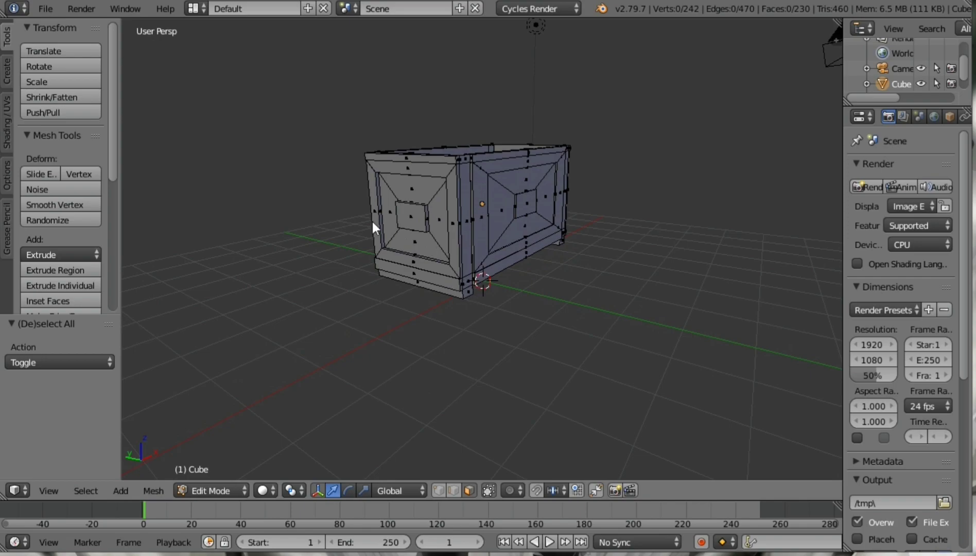
key(Tab)
Step: Add a cylinder and move it -3.038 along Y beside the box
key(shift+a)
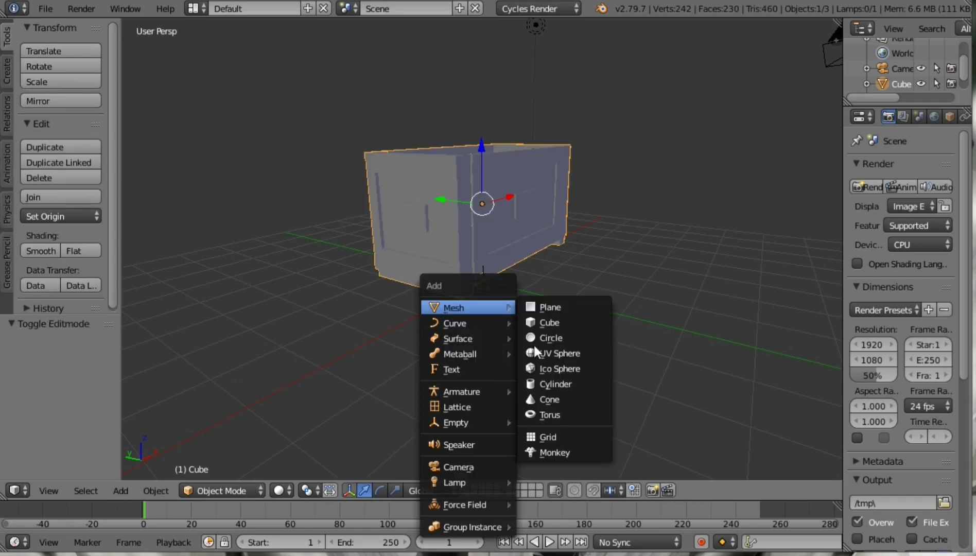
click(541, 383)
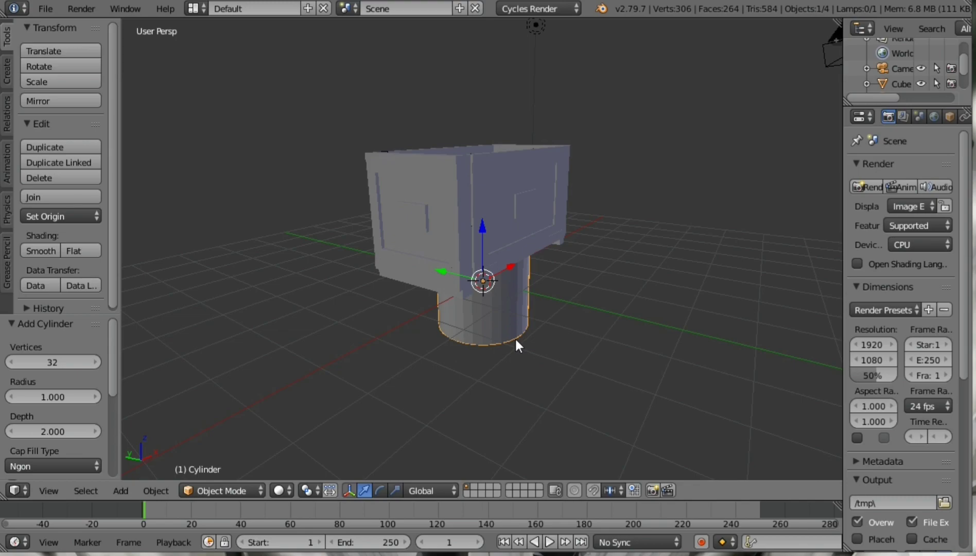
key(g)
key(y)
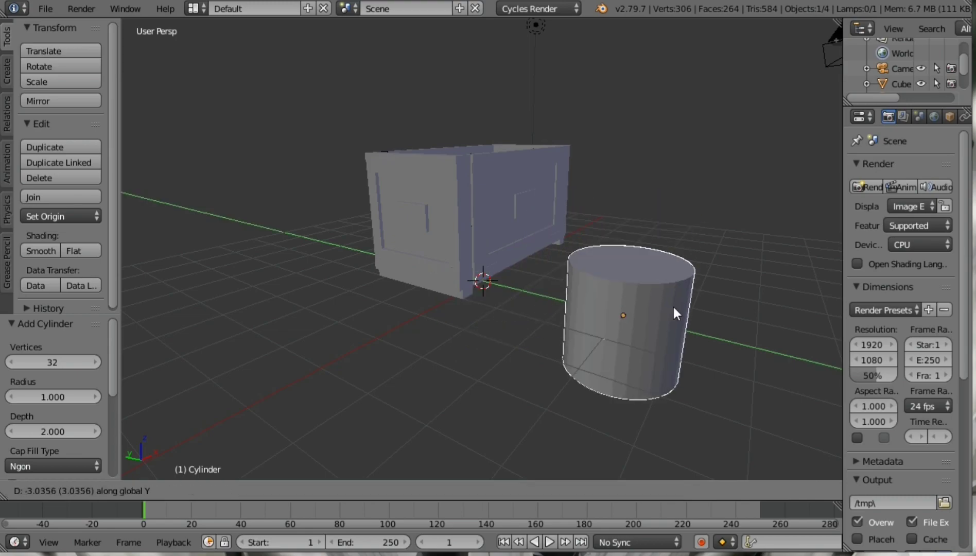
click(670, 304)
Step: Rotate the cylinder 90° about Y to lay it on its side
key(r)
key(y)
key(9)
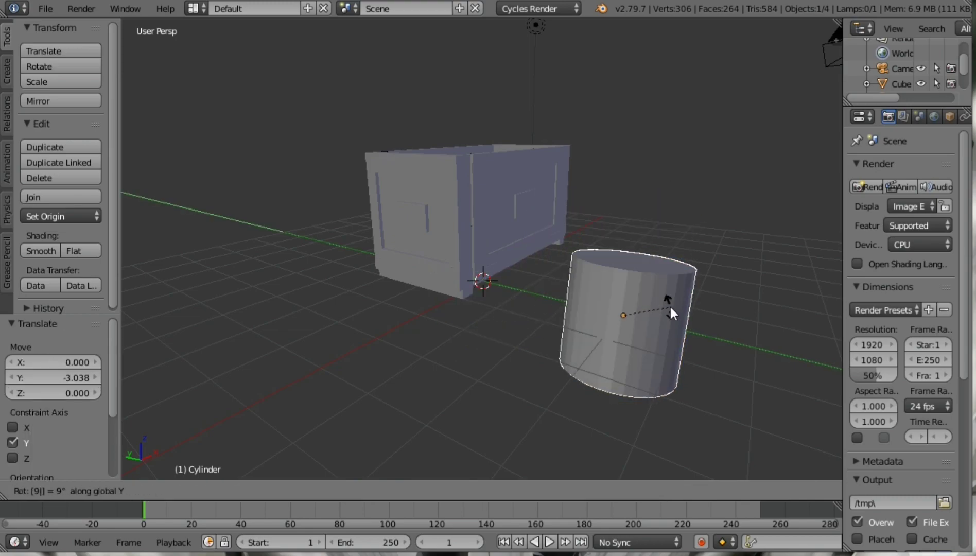
key(0)
key(Return)
Step: Scale the cylinder by 2 along X and enter Edit Mode
key(s)
key(x)
key(9)
key(0)
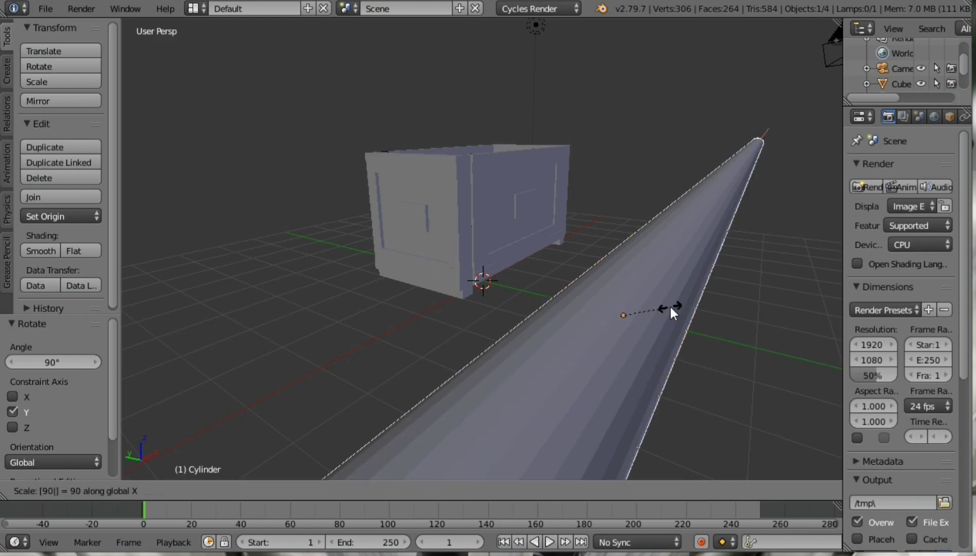
key(BackSpace)
key(BackSpace)
key(2)
key(Return)
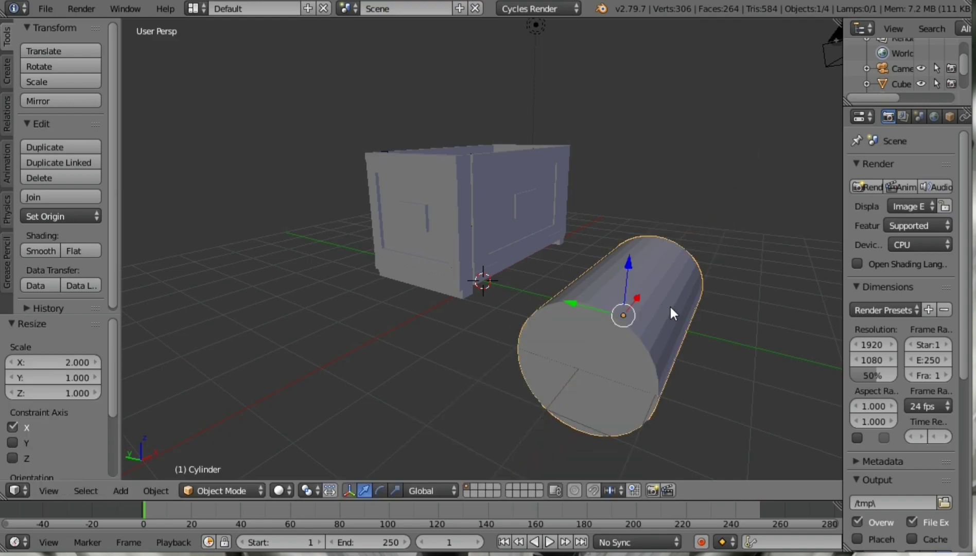
key(Tab)
Step: Raise the cylinder's mesh along Z to 1.863, switch to wireframe and deselect everything
middle_drag(595, 338, 609, 320)
key(g)
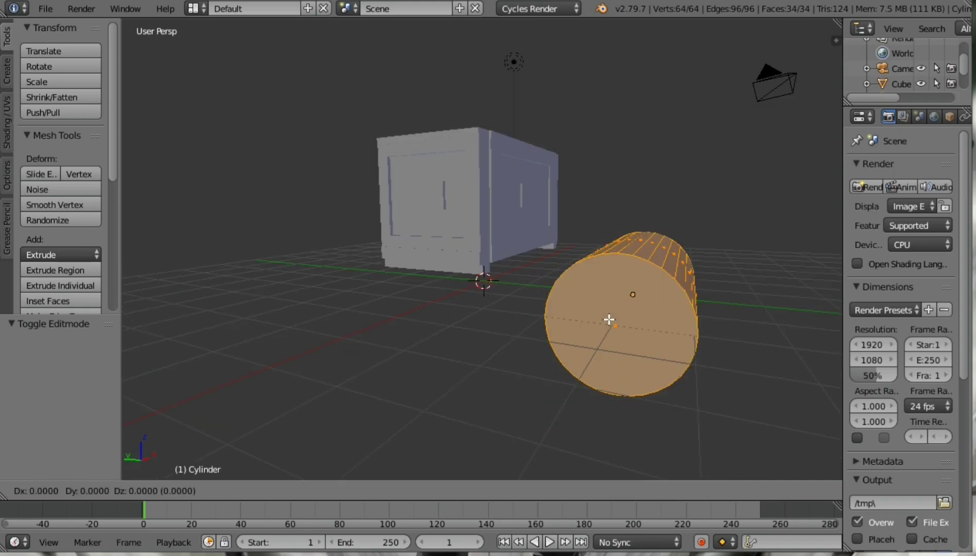
key(z)
key(Return)
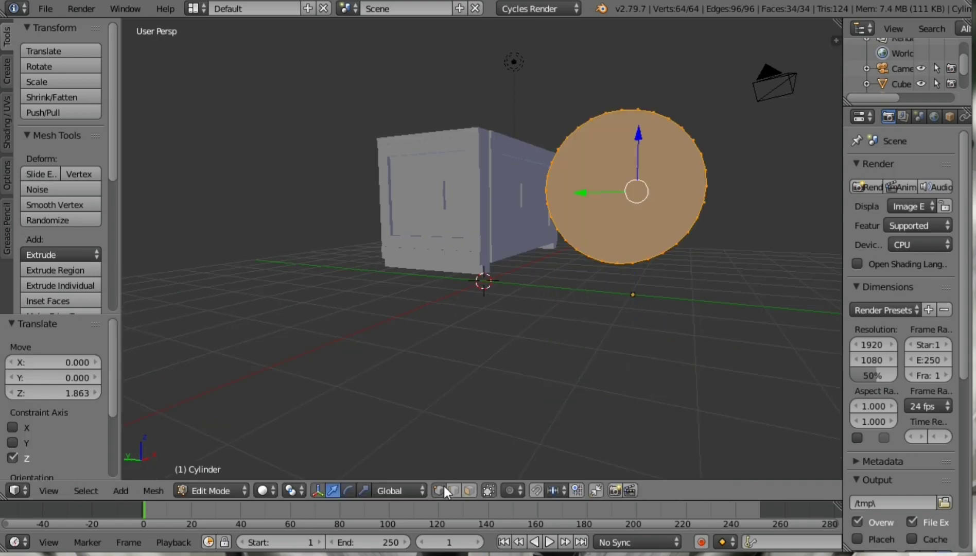
key(z)
key(a)
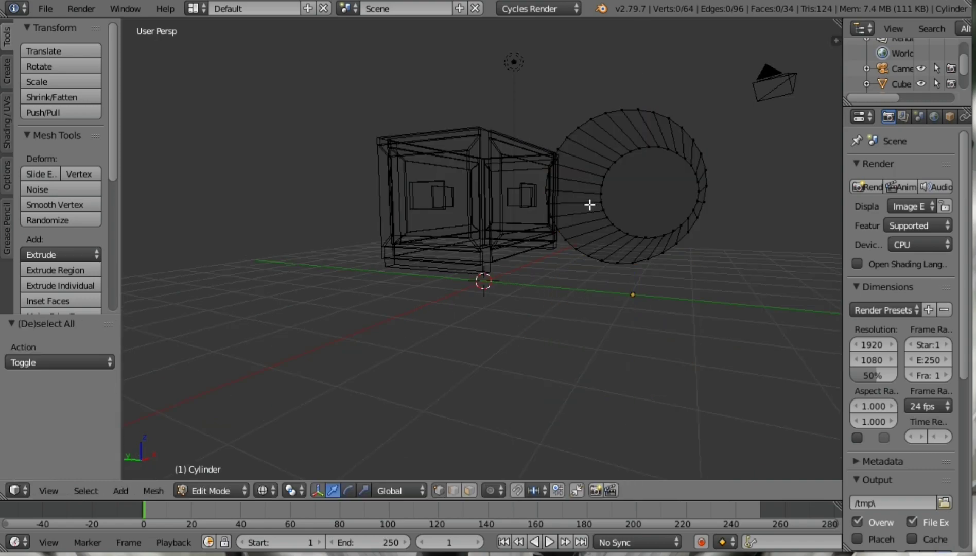
Step: Knife-cut straight across the cylinder's end cap from left rim vertex to right rim vertex
middle_drag(590, 204, 611, 212)
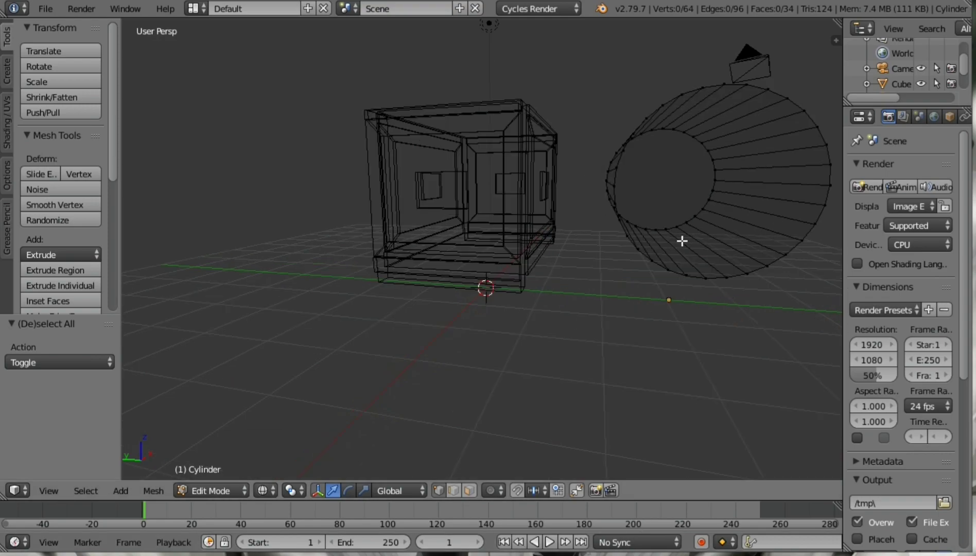
middle_drag(641, 253, 598, 265)
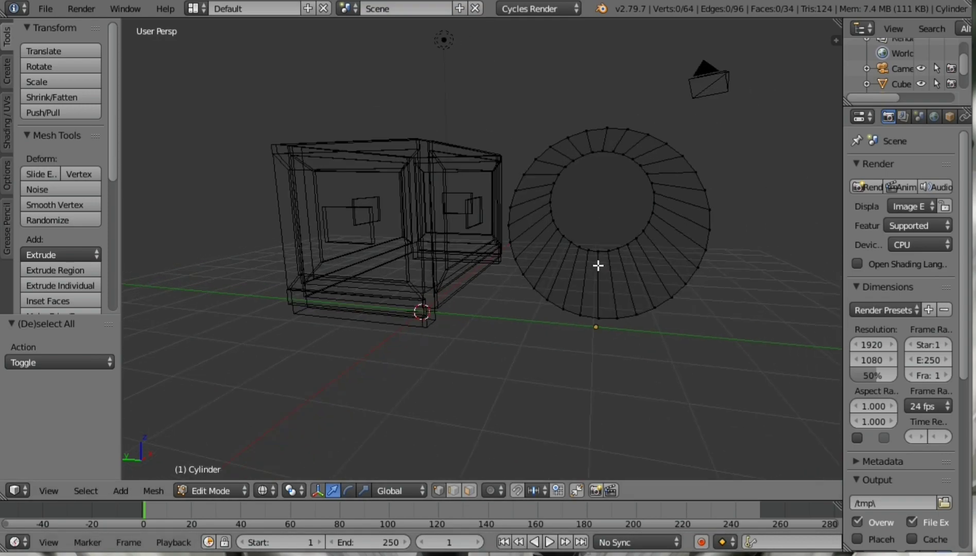
key(k)
click(517, 222)
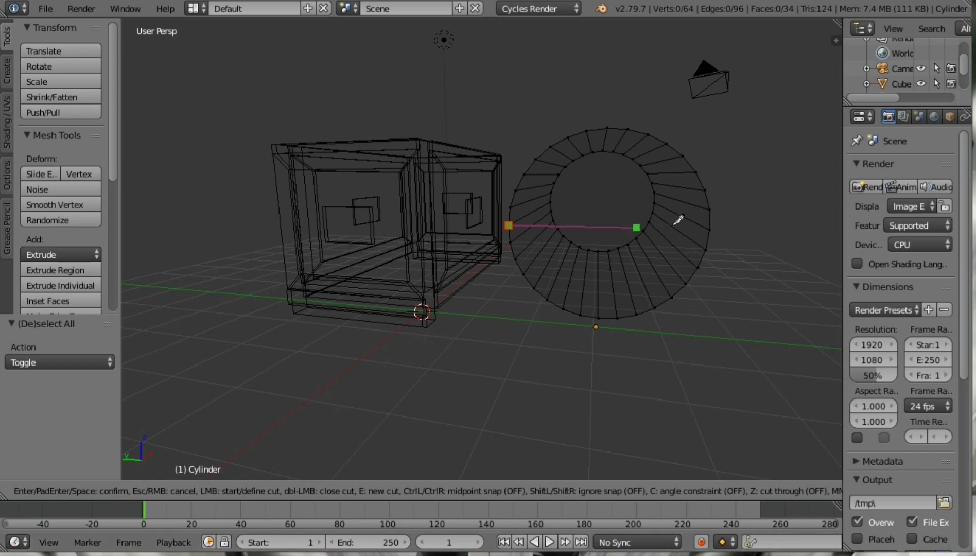
click(714, 227)
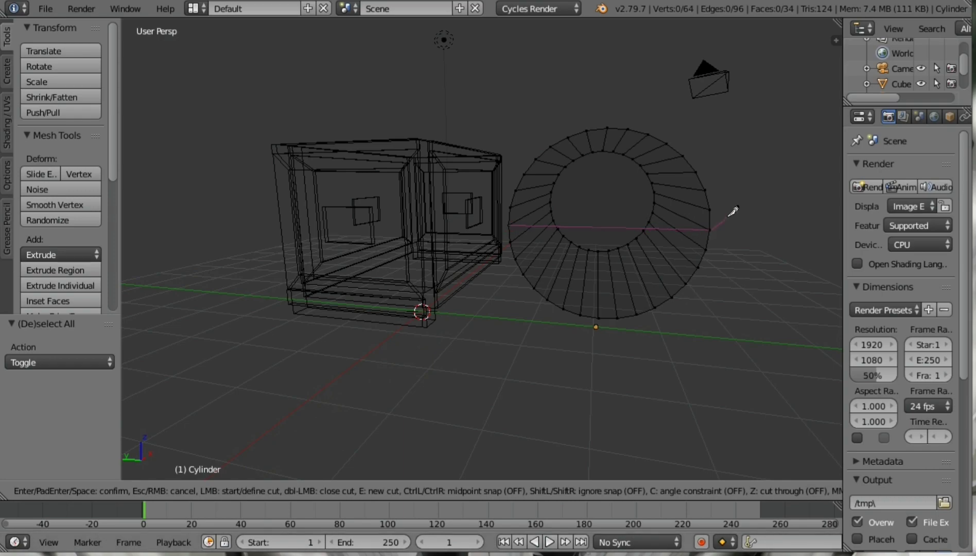
key(Return)
Step: Undo a stray vertex selection and knife-cut horizontally across the other end cap
mouse_move(715, 222)
middle_down()
mouse_move(535, 239)
mouse_move(499, 214)
mouse_move(409, 231)
mouse_move(419, 249)
middle_up()
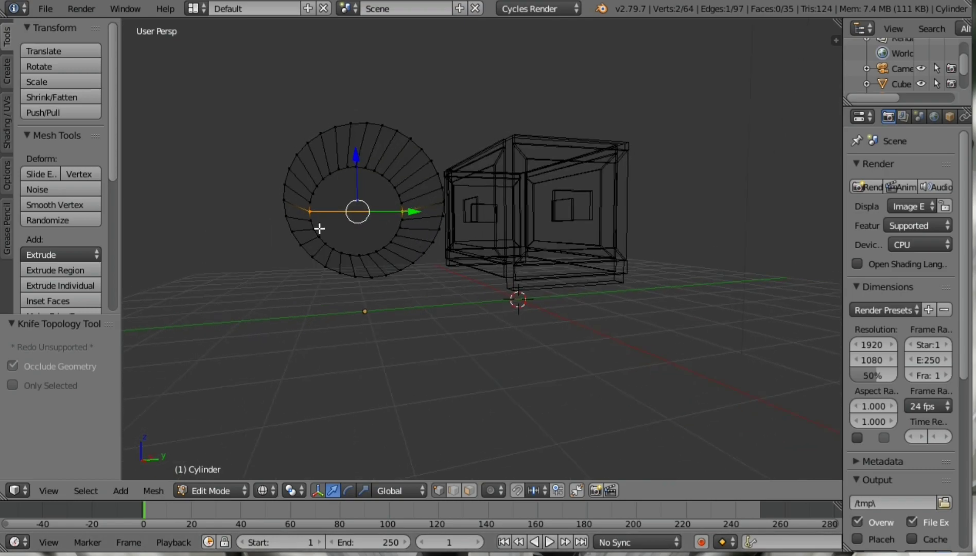
right_click(413, 294)
key(ctrl+z)
key(k)
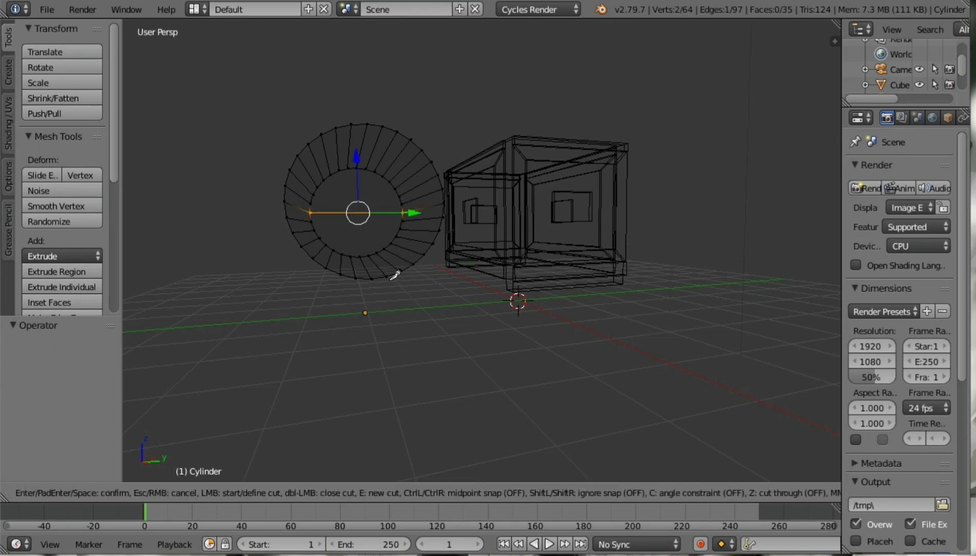
click(293, 197)
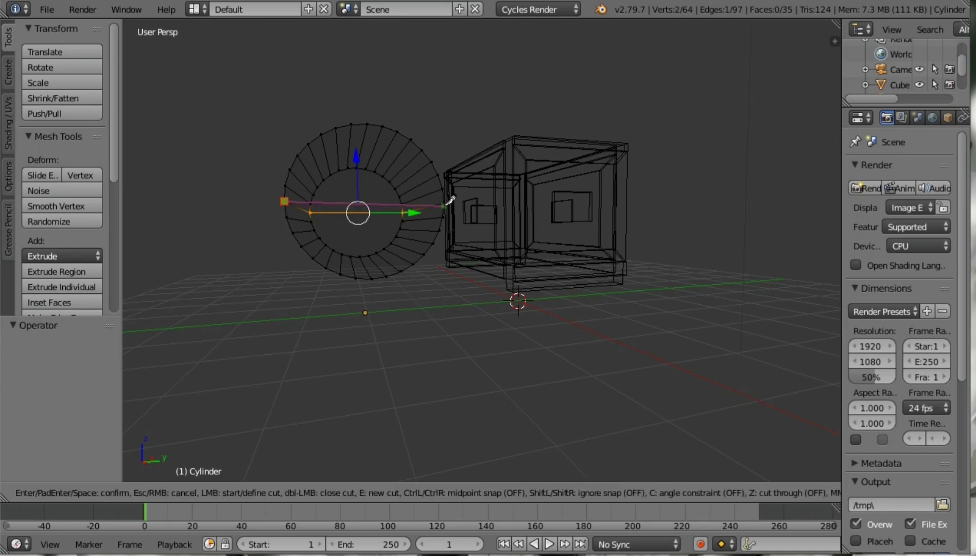
click(444, 203)
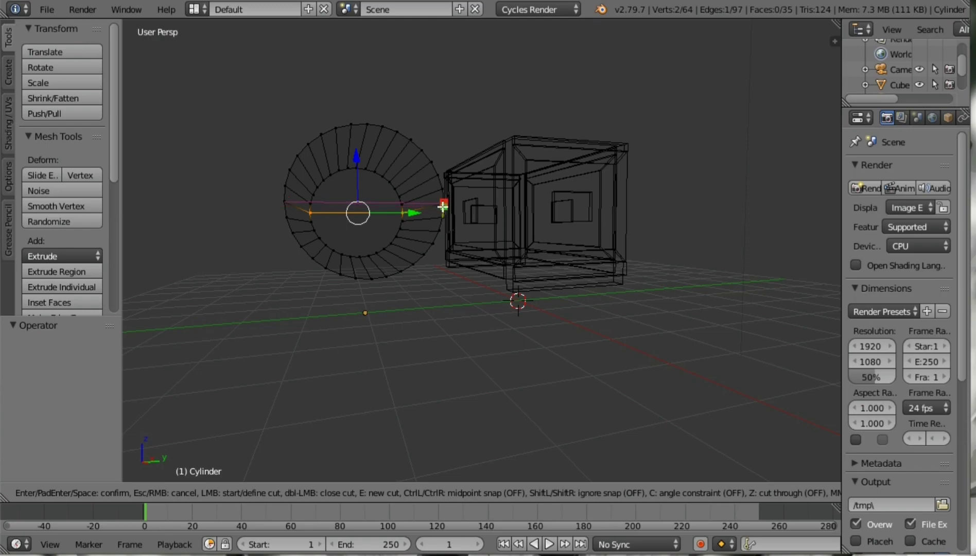
key(Return)
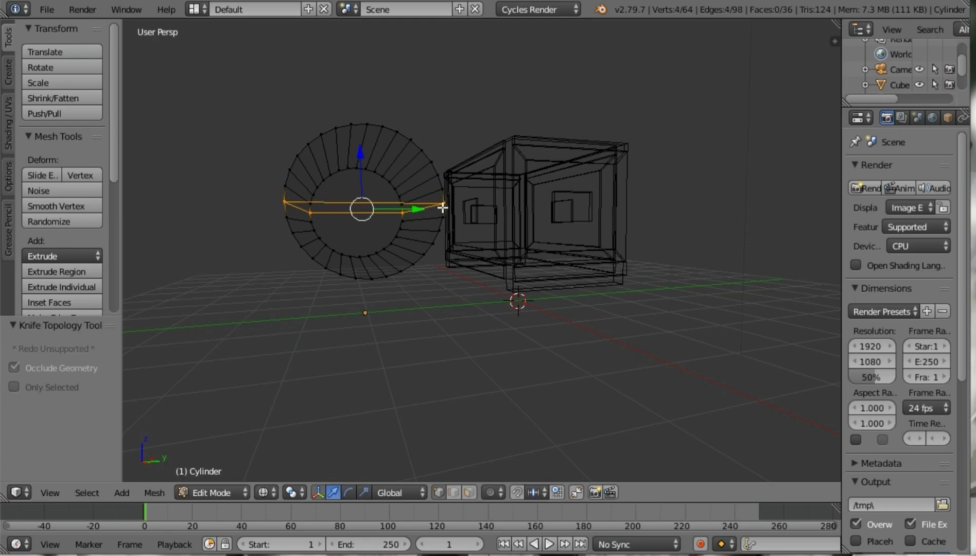
Step: Deselect the new cut edges and box-select the cylinder's lower-half faces
click(442, 207)
key(a)
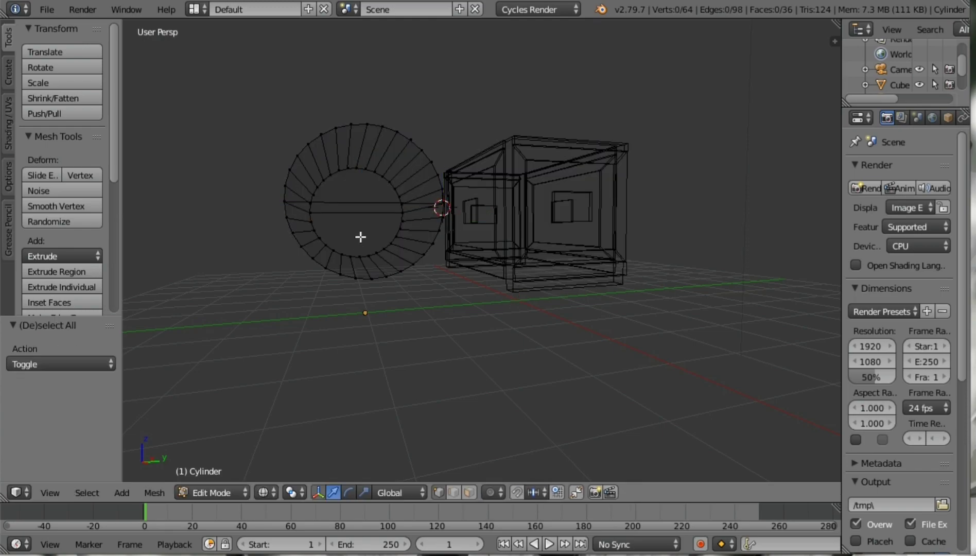
key(b)
drag(252, 218, 482, 335)
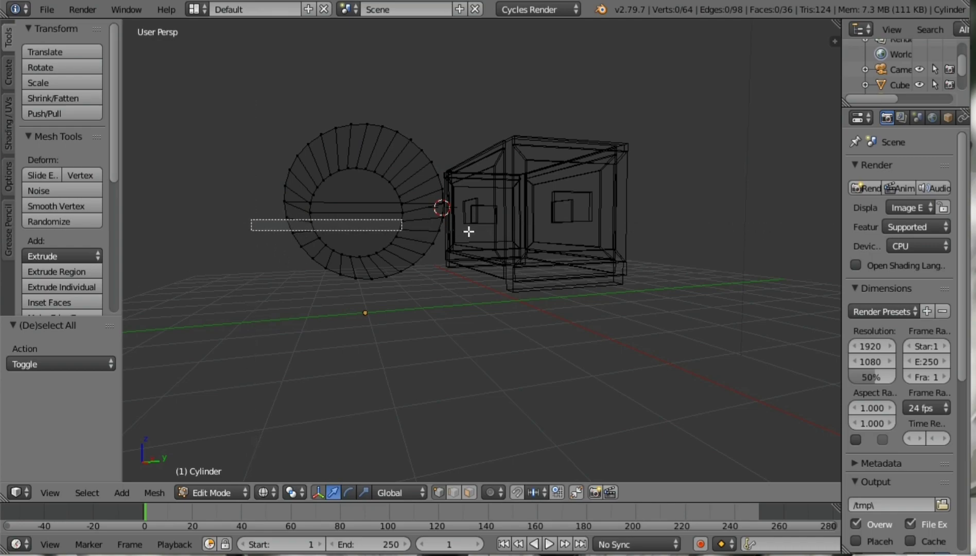
Step: Box-select the cylinder's lower-half faces and delete them in solid shading
key(a)
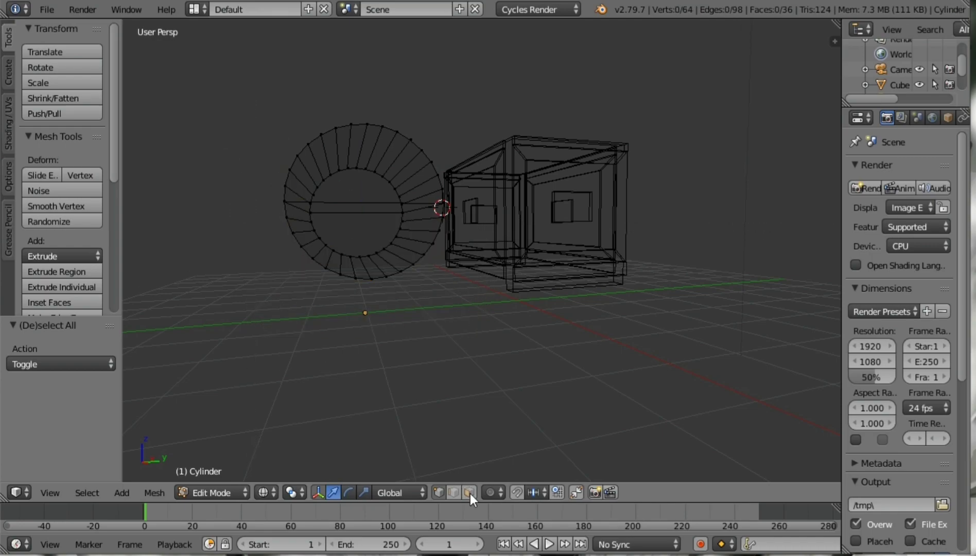
mouse_move(267, 227)
middle_down()
mouse_move(404, 247)
mouse_move(469, 302)
mouse_move(520, 292)
mouse_move(478, 327)
middle_up()
key(b)
mouse_move(388, 221)
mouse_down()
mouse_move(652, 321)
mouse_move(726, 373)
mouse_up()
middle_drag(484, 265, 526, 274)
key(z)
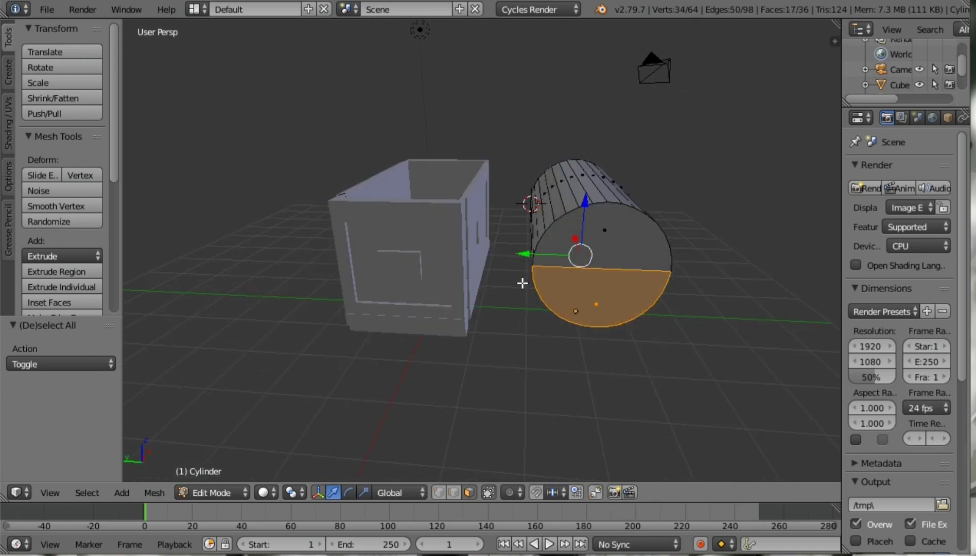
key(x)
click(495, 322)
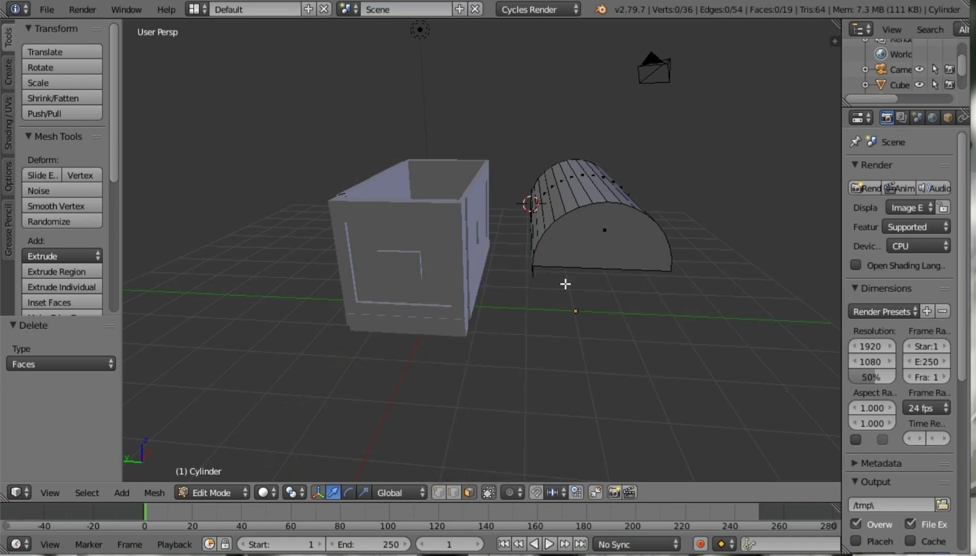
Step: Delete the small left end face, then select the whole half-cylinder
mouse_move(565, 284)
middle_down()
mouse_move(584, 216)
mouse_move(584, 231)
mouse_move(614, 225)
middle_up()
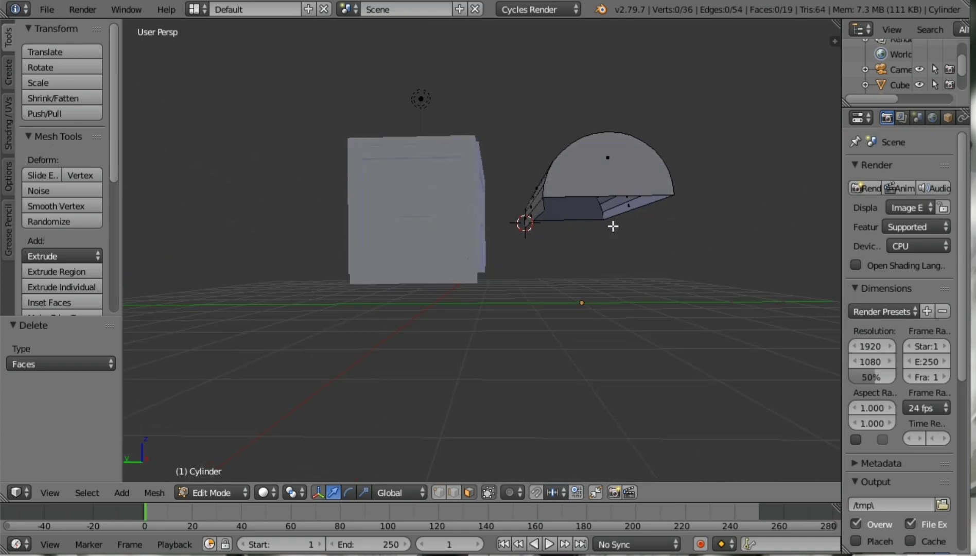
key(a)
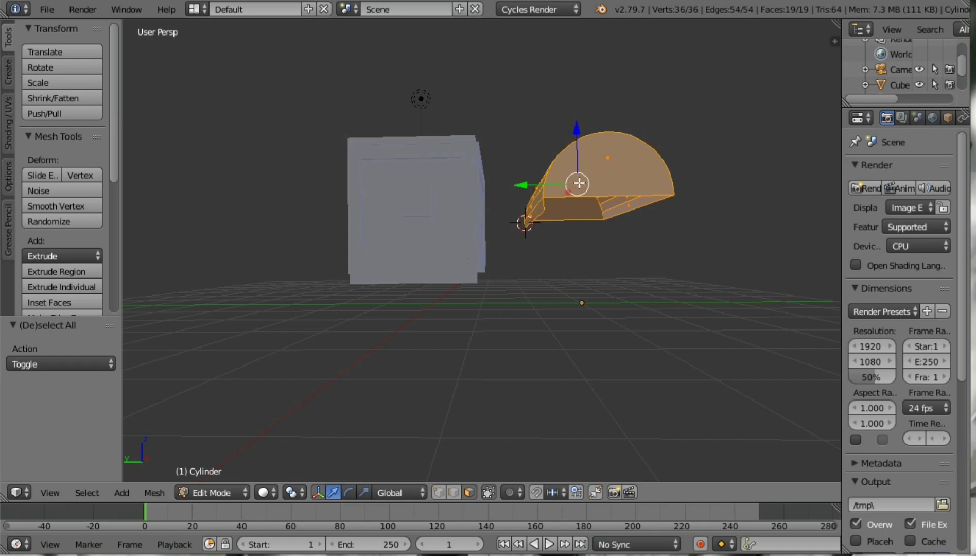
key(a)
right_click(540, 219)
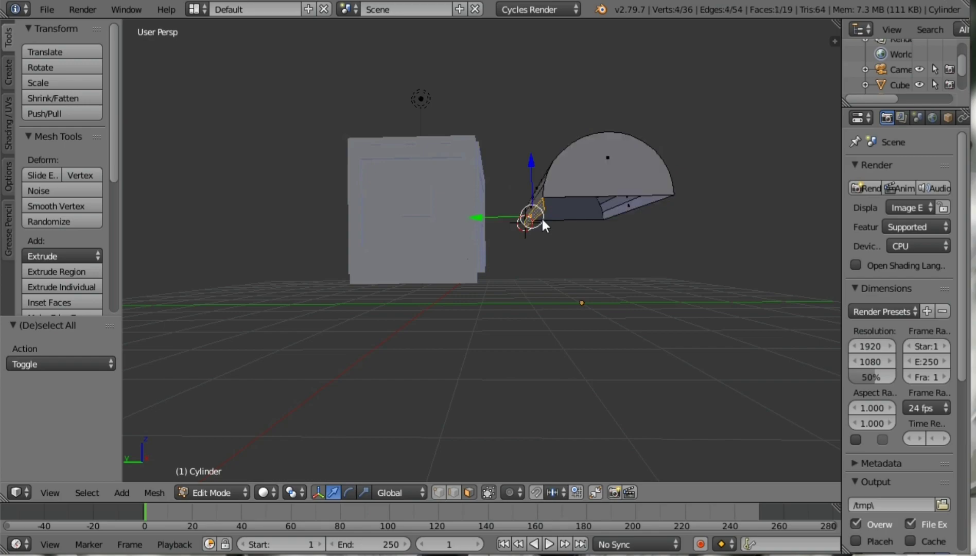
key(x)
click(540, 219)
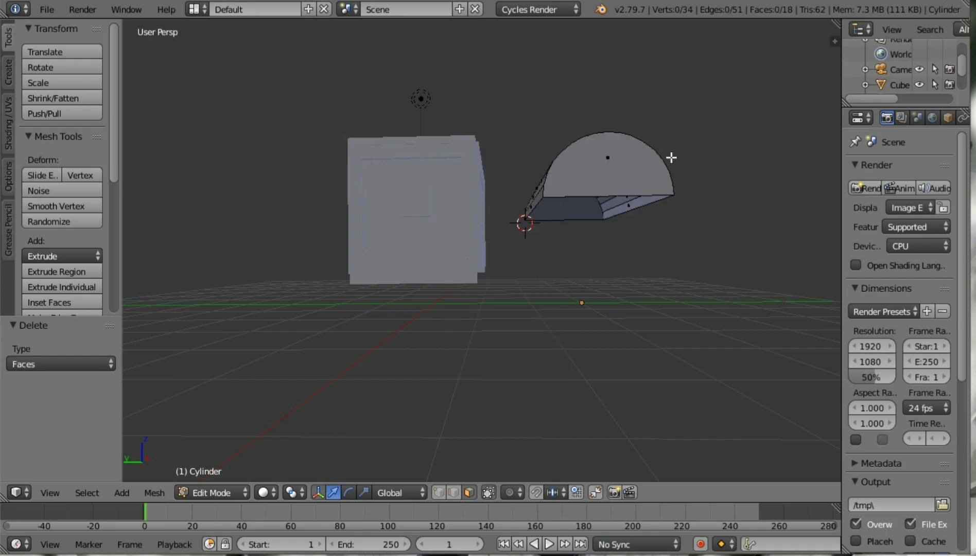
key(a)
middle_drag(640, 233, 627, 229)
Step: Move the lid along Y over the box and lift it 0.972 on Z
key(g)
key(y)
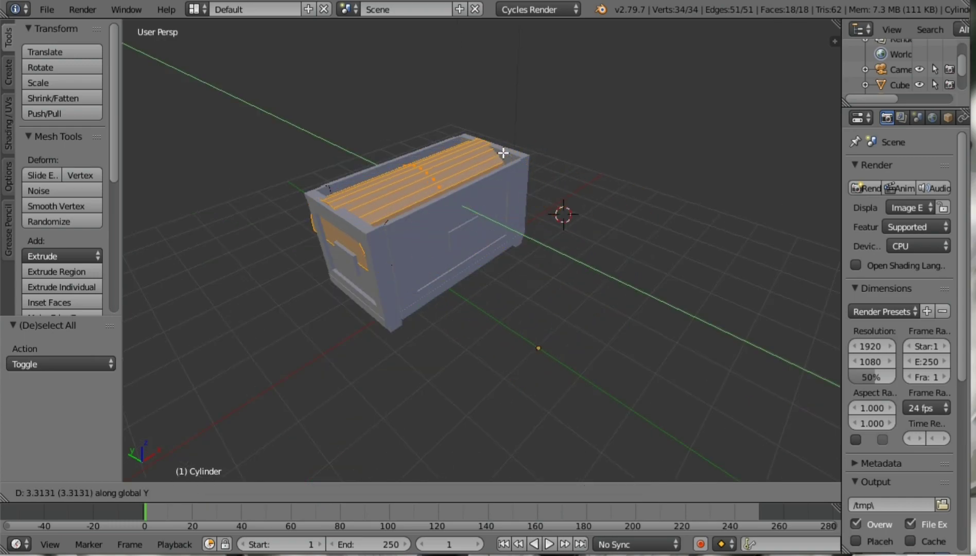
click(504, 154)
key(g)
key(z)
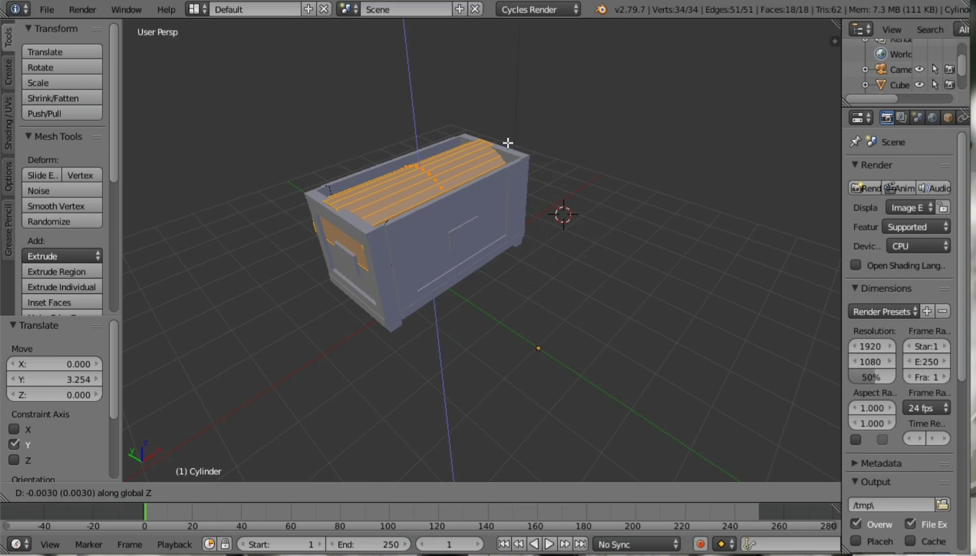
click(511, 108)
mouse_move(530, 179)
middle_down()
mouse_move(418, 179)
mouse_move(520, 191)
mouse_move(421, 264)
mouse_move(488, 253)
middle_up()
Step: Tilt the lid -26.1 degrees around X and raise it 0.314
key(r)
key(x)
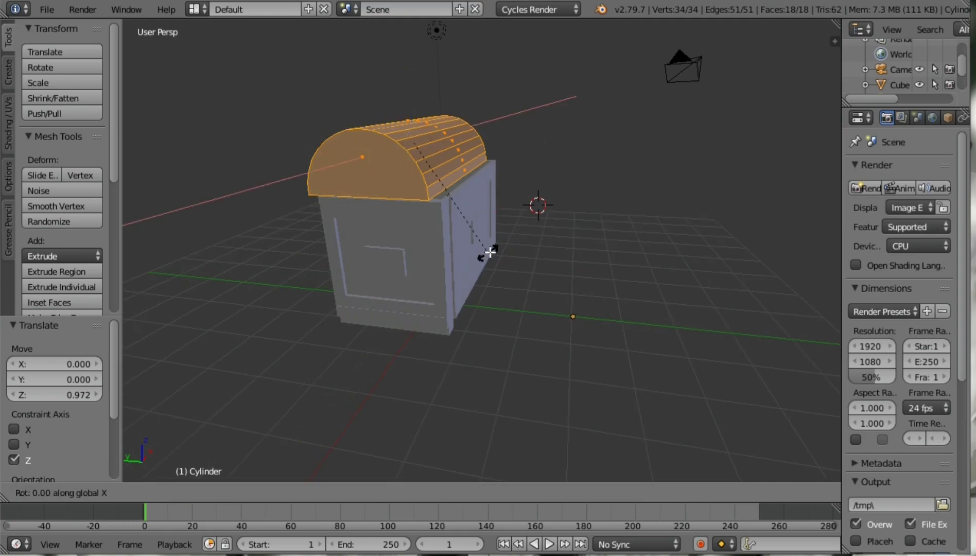
click(507, 196)
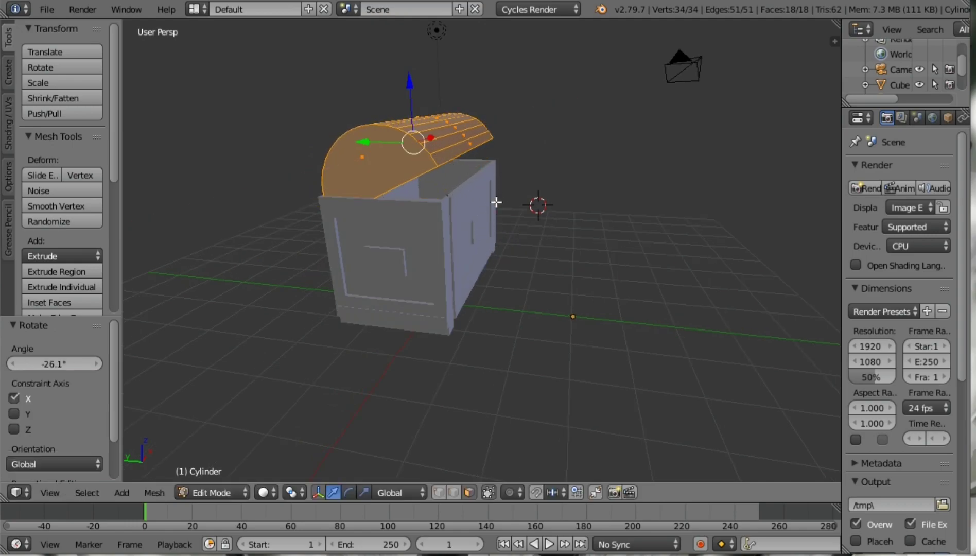
key(g)
key(z)
click(492, 181)
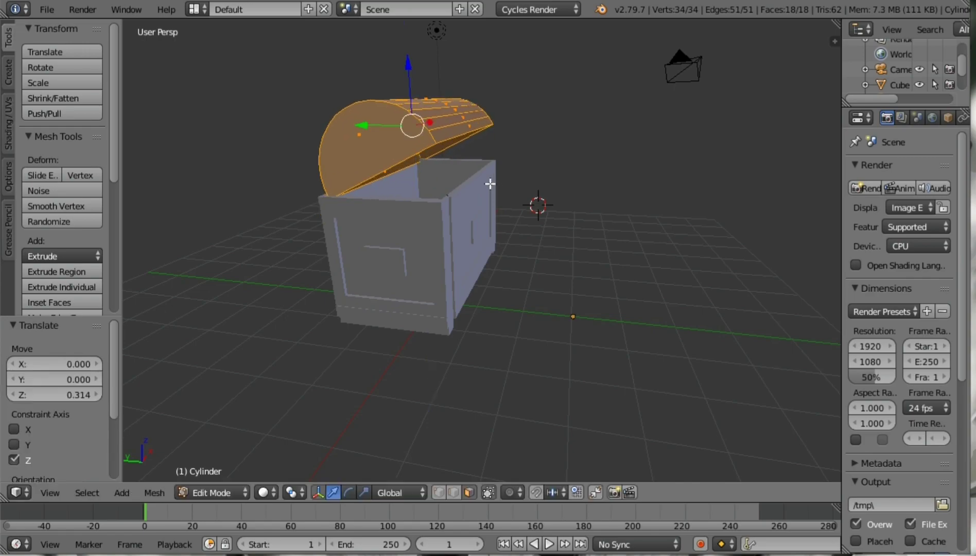
Step: Shift the lid along X, settling on a 0.103 offset
key(g)
key(x)
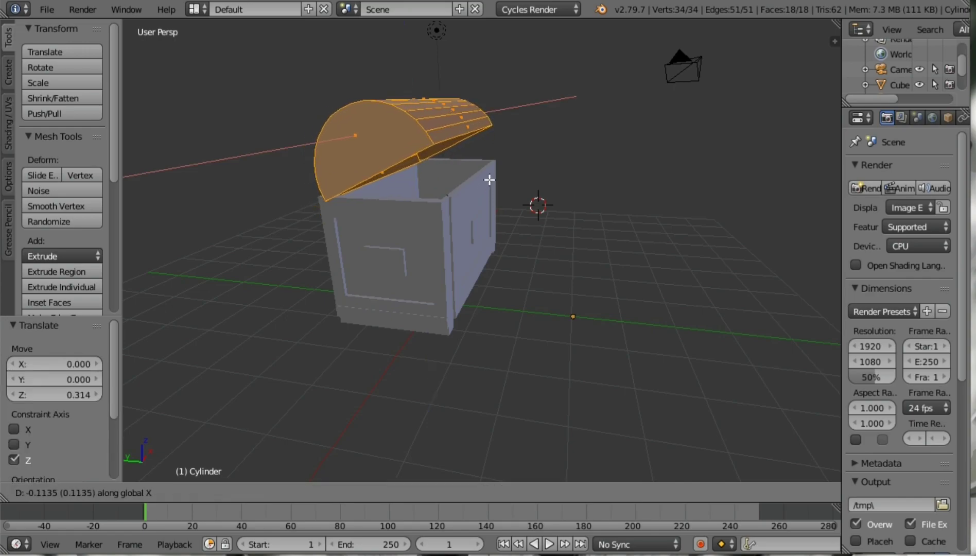
click(488, 178)
mouse_move(483, 143)
middle_down()
mouse_move(422, 226)
mouse_move(336, 190)
mouse_move(277, 189)
mouse_move(322, 199)
middle_up()
key(g)
key(x)
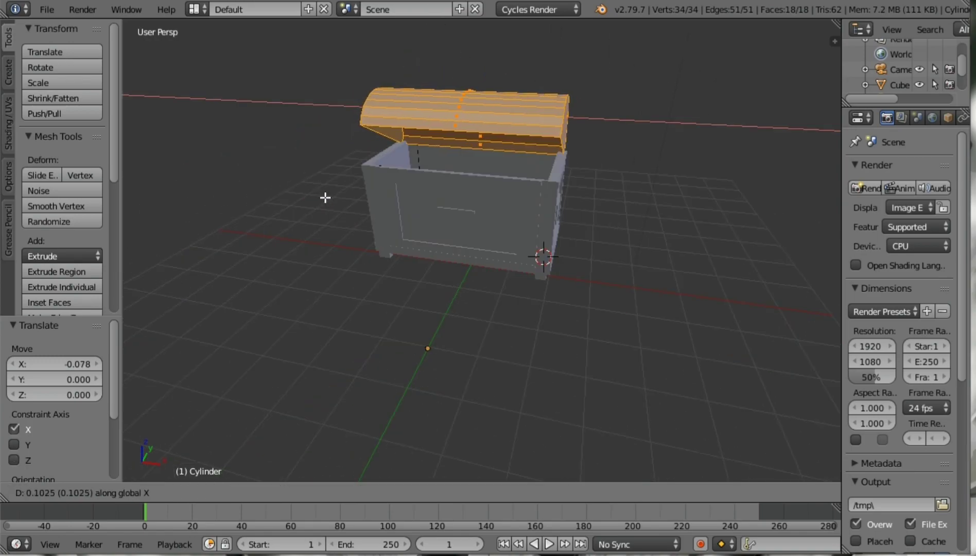
click(325, 197)
middle_drag(299, 158, 442, 161)
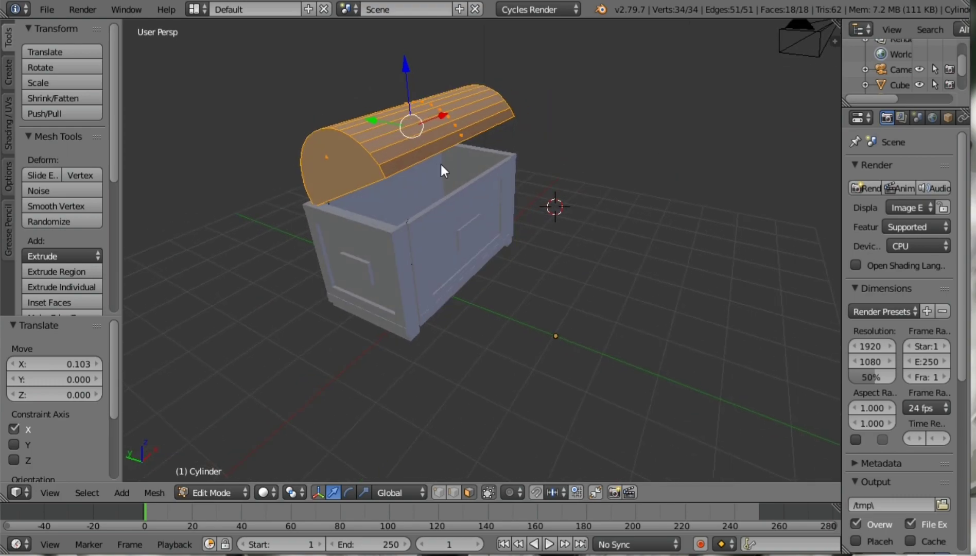
Step: Bevel the lid's edges with a 0.290 offset and 6 segments
key(w)
click(404, 416)
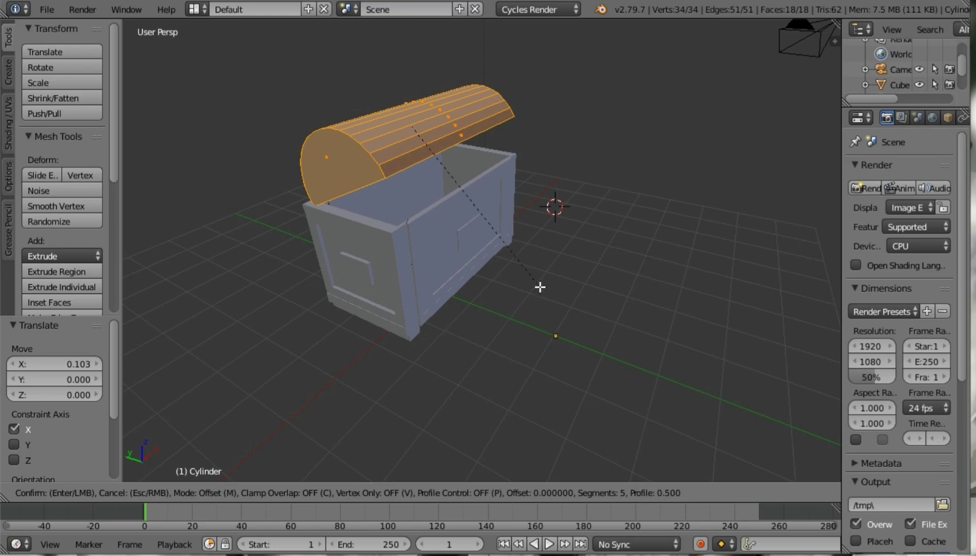
key(Escape)
key(ctrl+b)
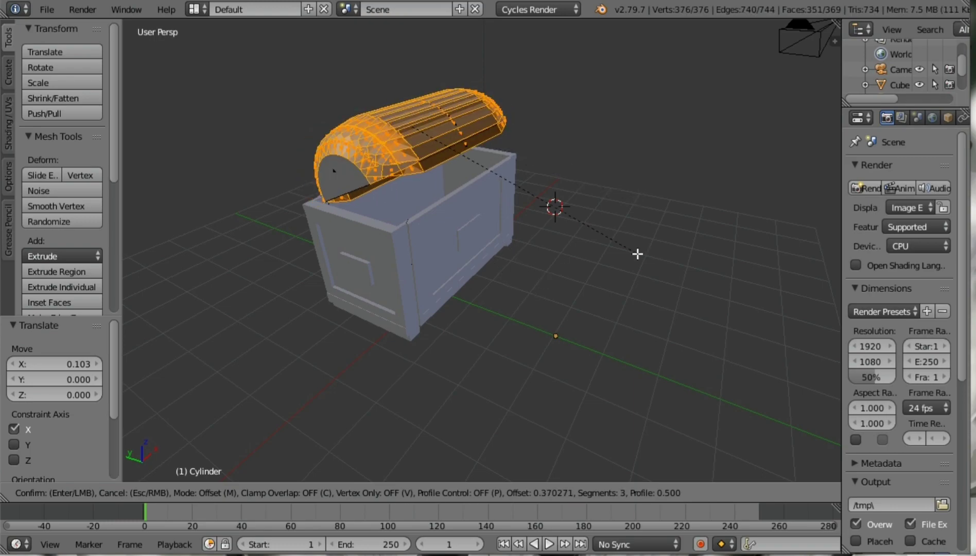
scroll(643, 235, up, 1)
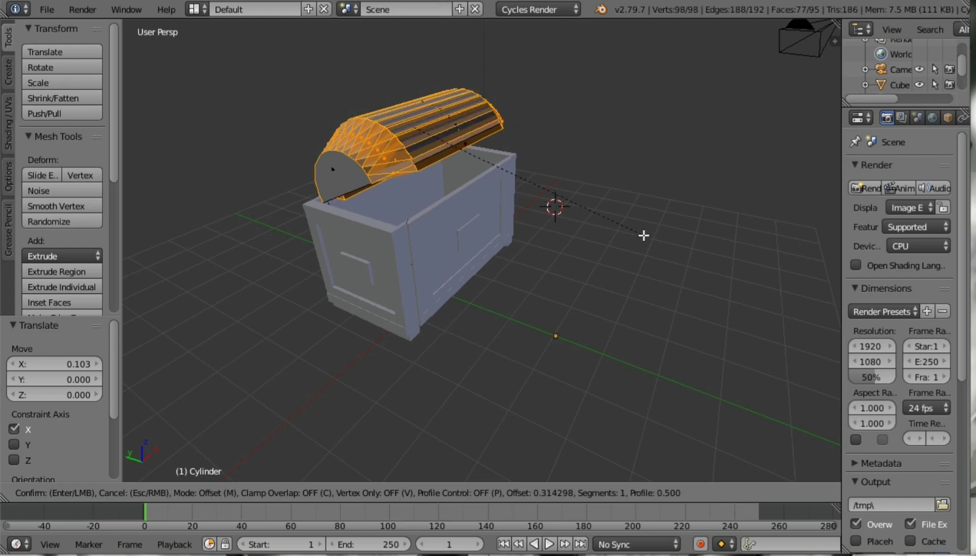
scroll(644, 236, up, 1)
scroll(644, 235, up, 2)
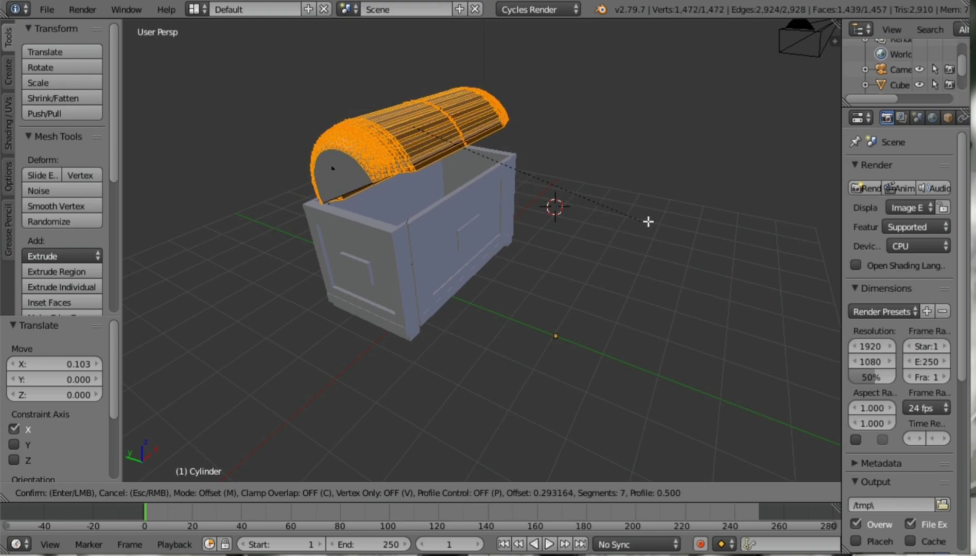
scroll(648, 221, down, 1)
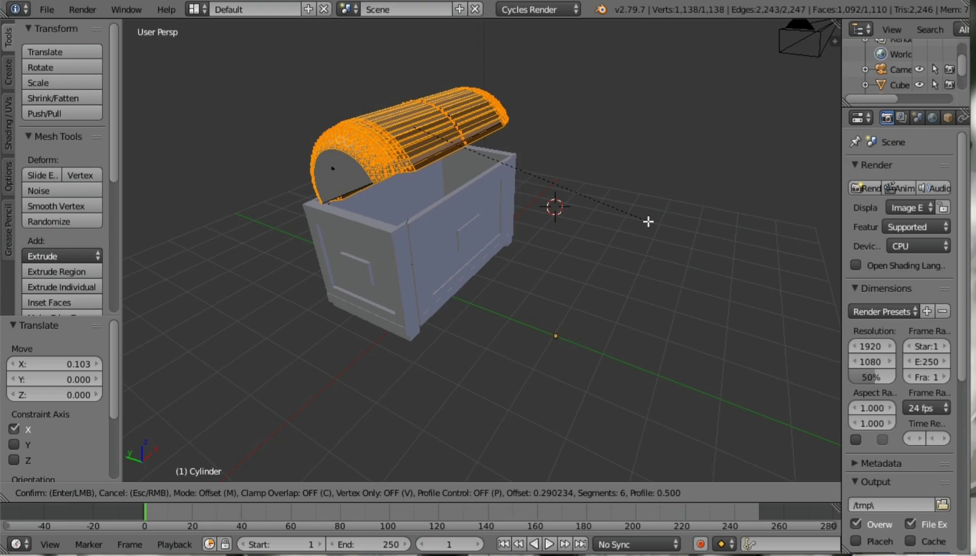
click(648, 222)
Step: Shift the lid 0.181 along Y and deselect its geometry
mouse_move(436, 218)
middle_down()
mouse_move(455, 209)
mouse_move(479, 218)
middle_up()
key(g)
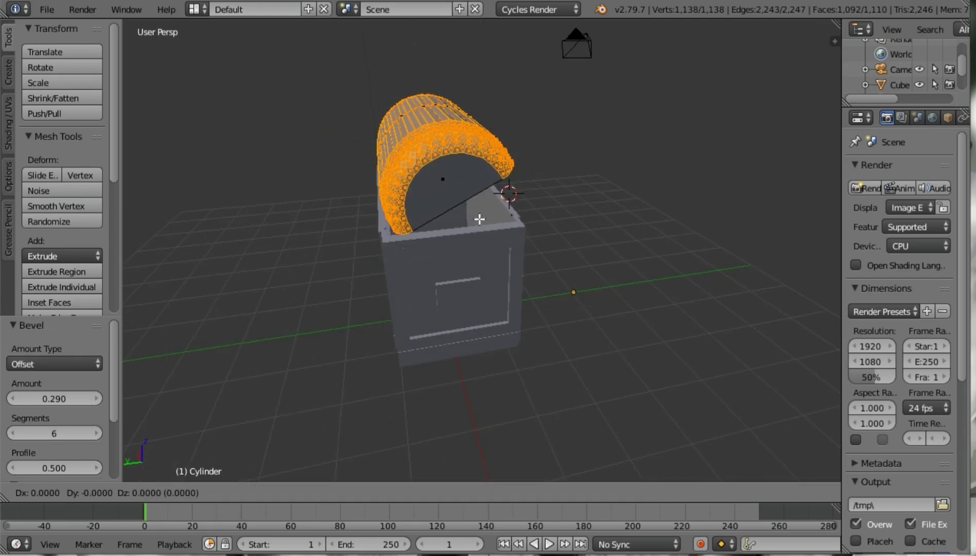
key(y)
click(469, 218)
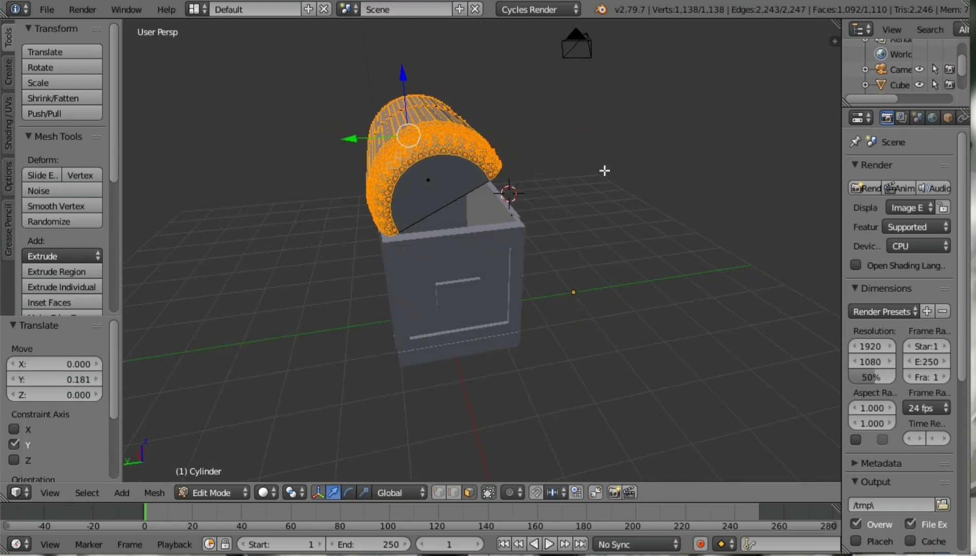
mouse_move(509, 175)
middle_down()
mouse_move(434, 163)
mouse_move(443, 170)
middle_up()
key(a)
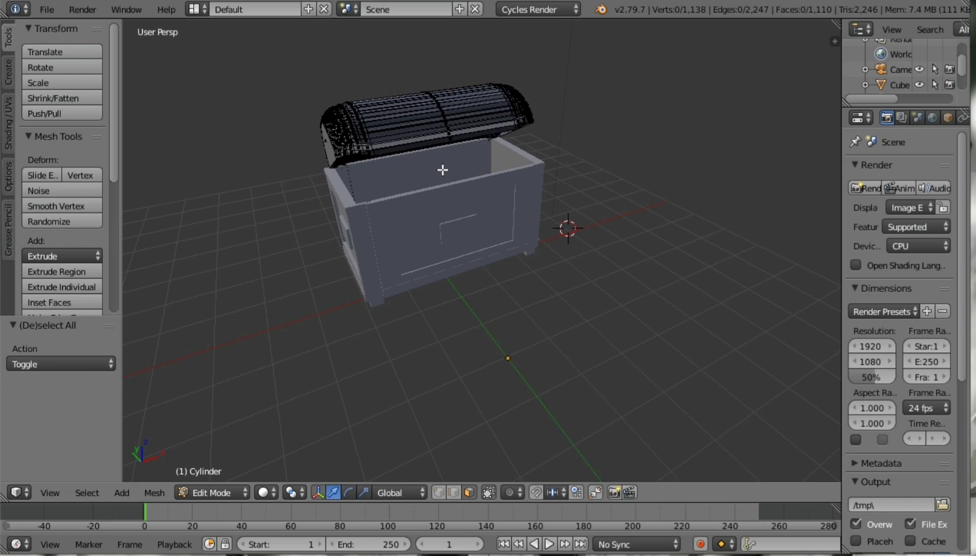
Step: Return to Object Mode and smooth-shade the chest body
key(Tab)
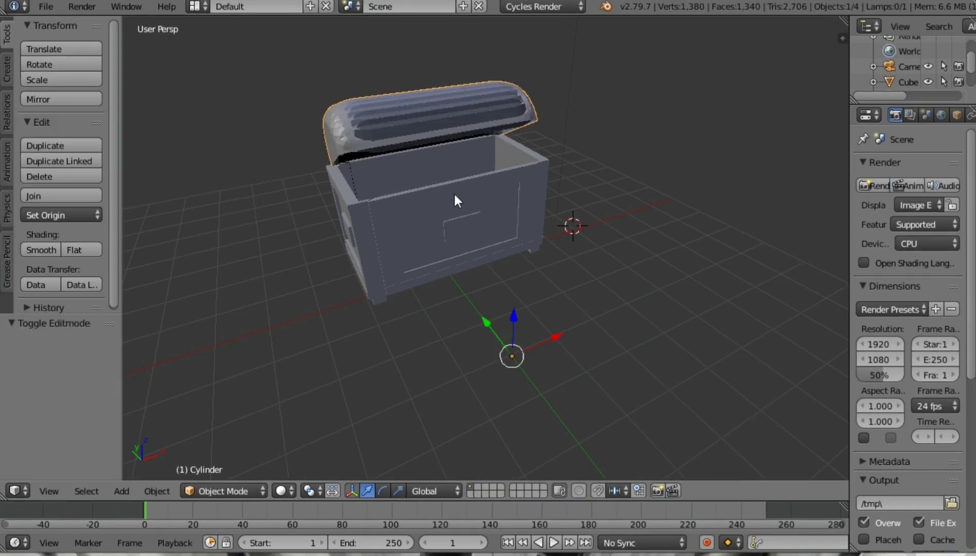
right_click(454, 195)
key(space)
text(smoo)
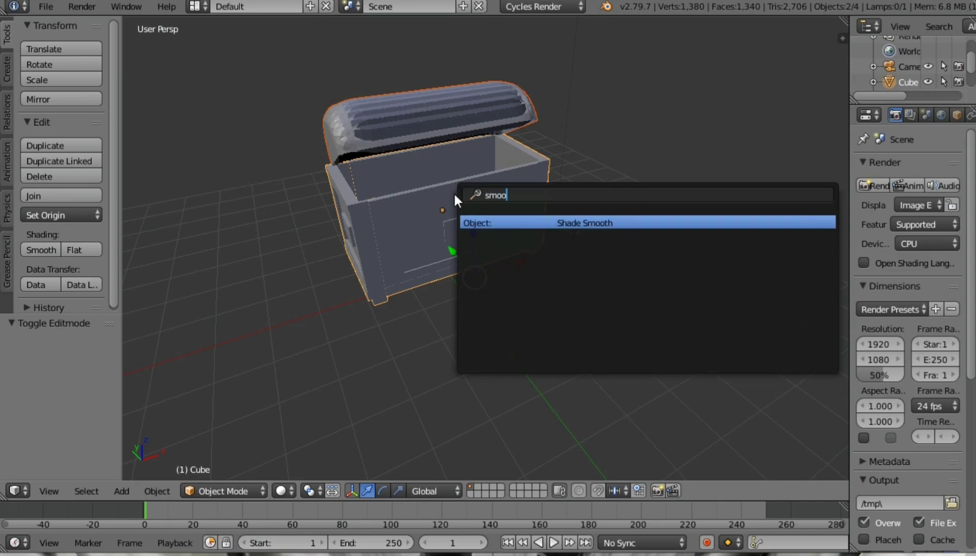
key(Return)
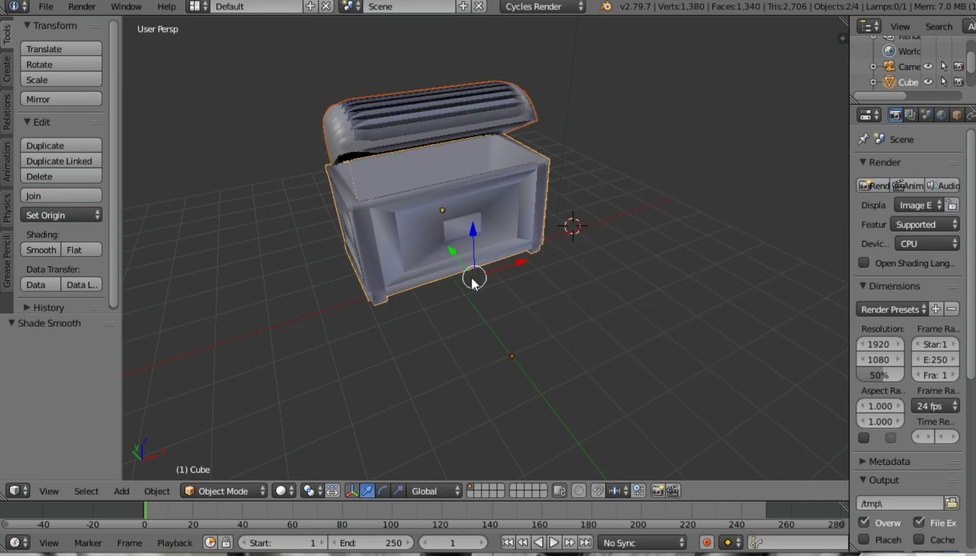
Step: Add a ground plane with radius 10 beneath the chest
click(454, 267)
key(a)
key(shift+a)
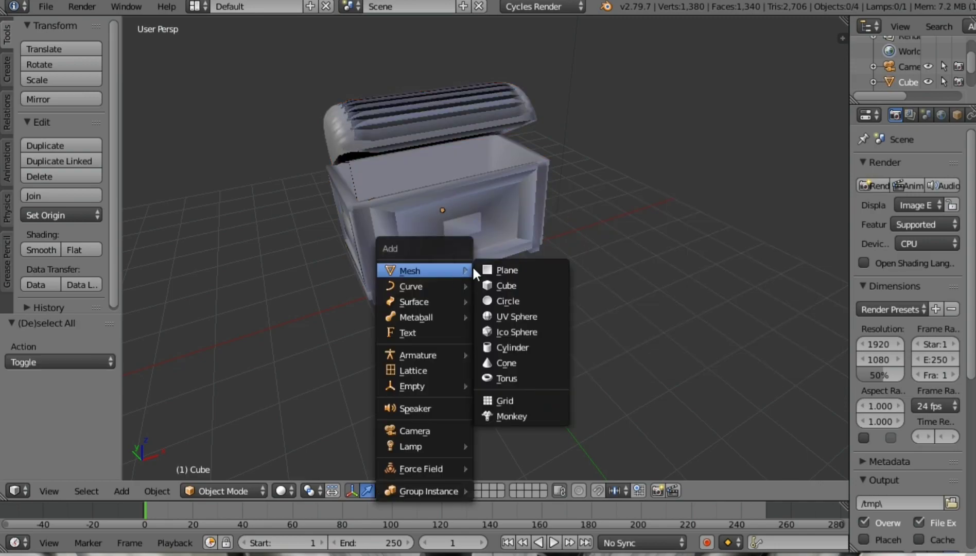
click(494, 270)
click(88, 364)
text(10)
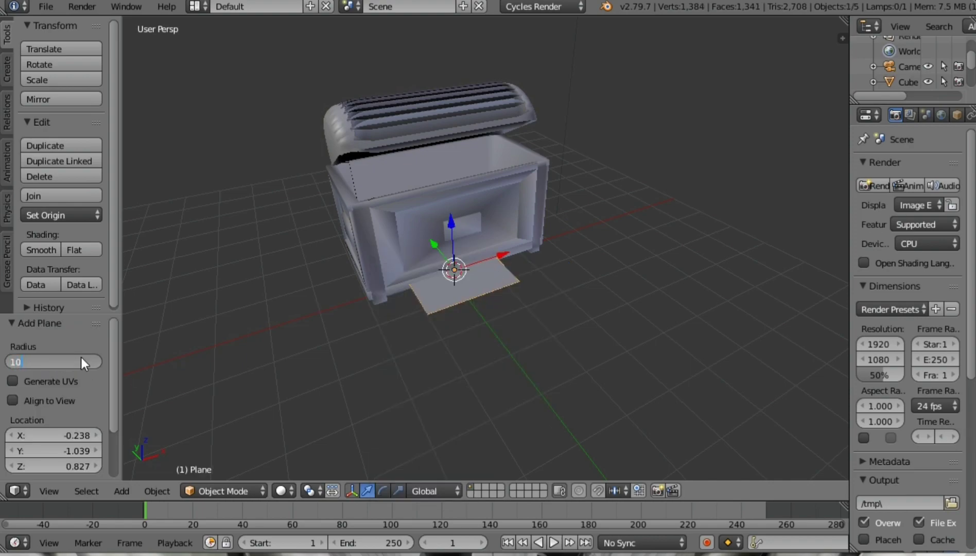
key(Return)
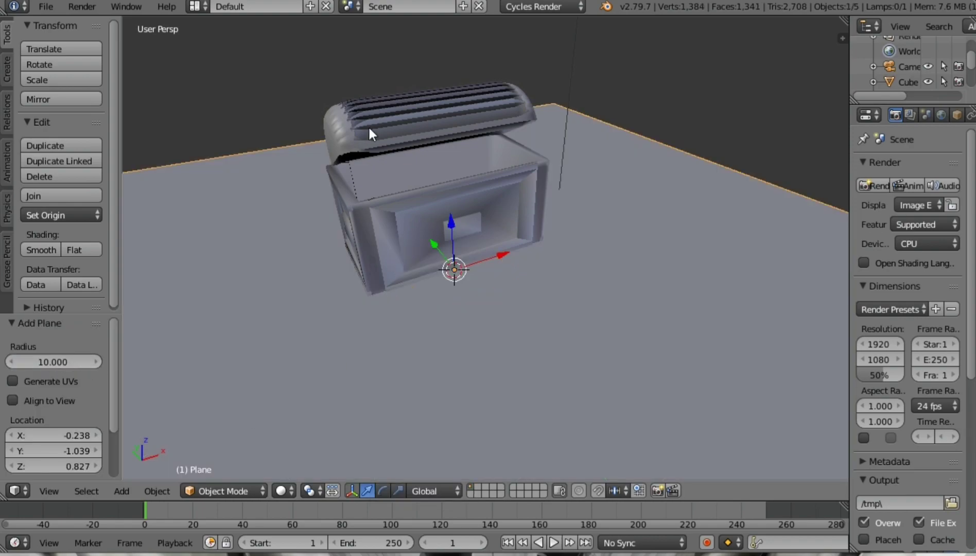
Step: Raise the chest lid and body together 0.332 along Z
right_click(368, 125)
shift+right_click(378, 221)
key(g)
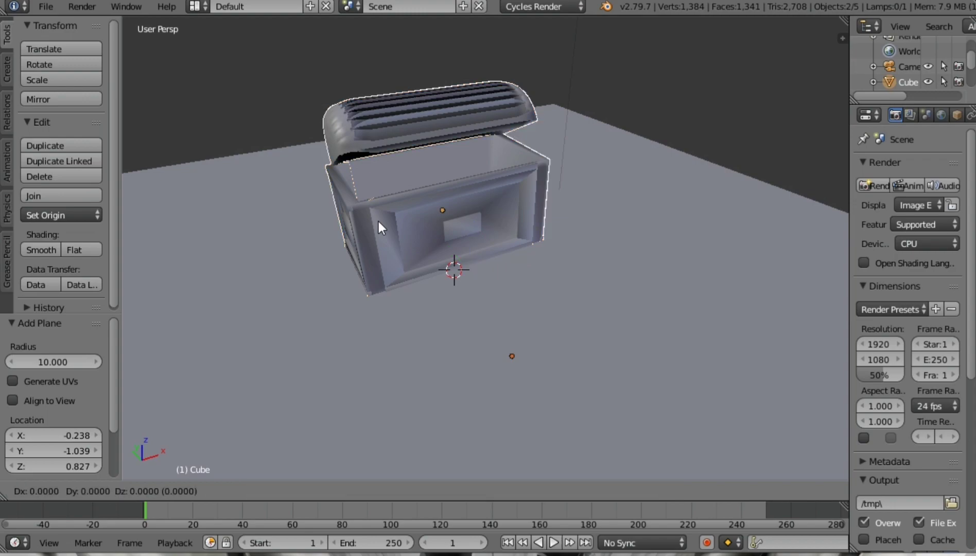
key(z)
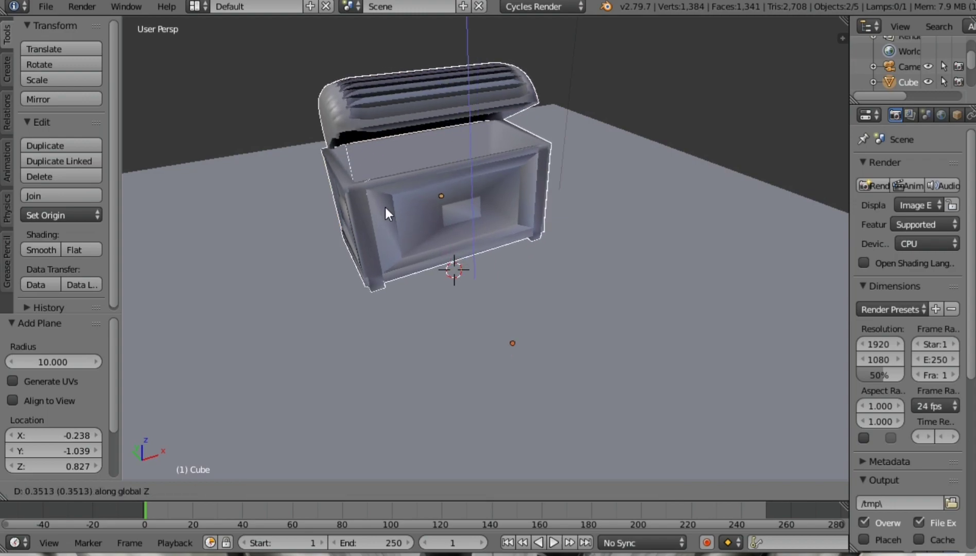
click(385, 206)
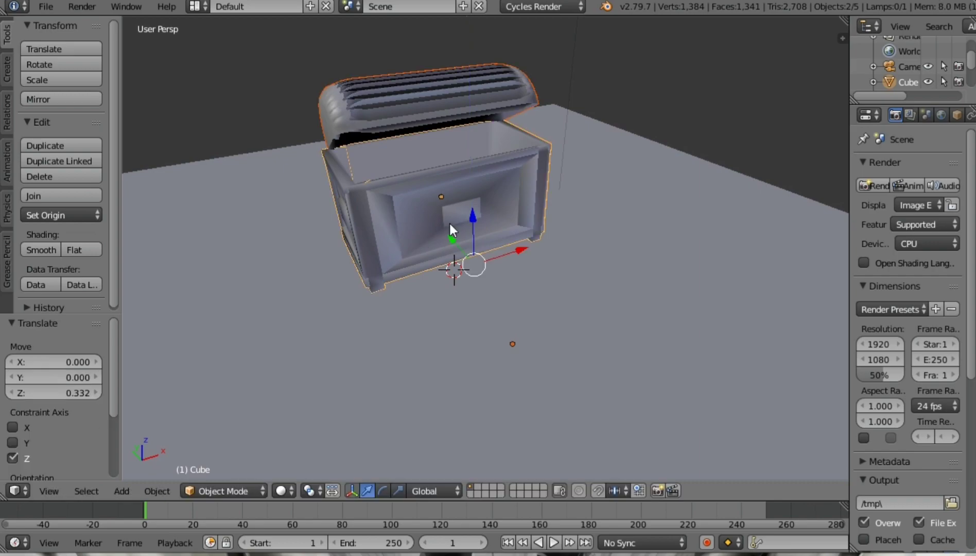
Step: Move the lamp -2.006 and -3.969 along X and -3.152 along Y, just above the lid
right_click(576, 47)
key(g)
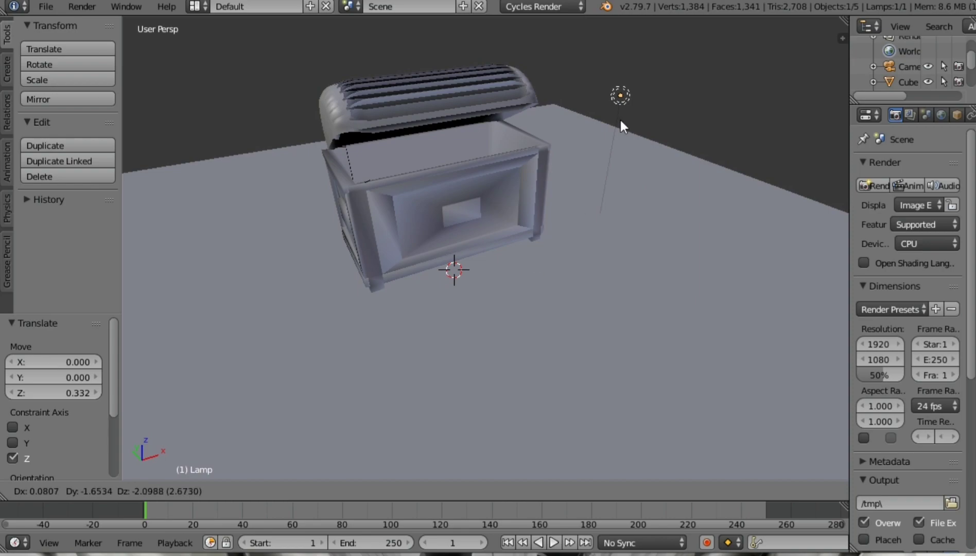
key(x)
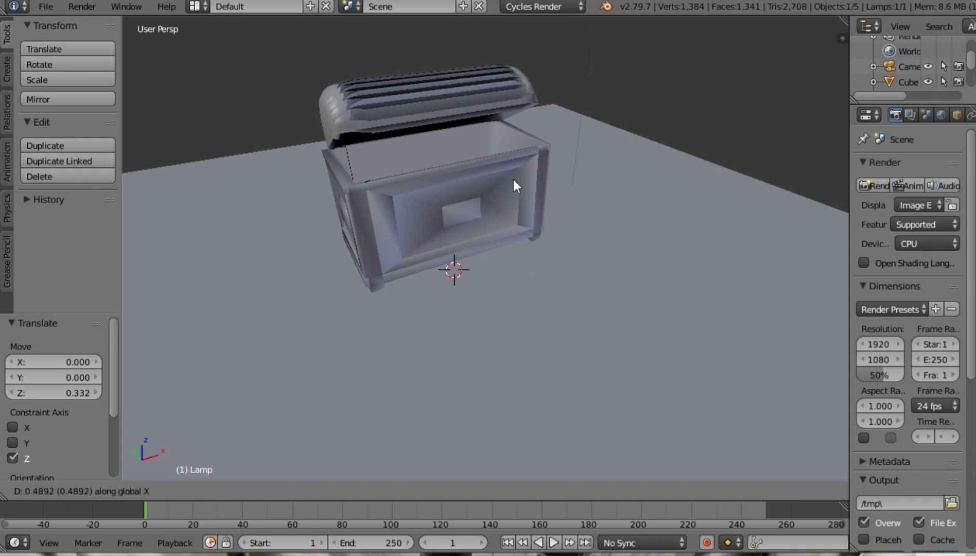
click(495, 180)
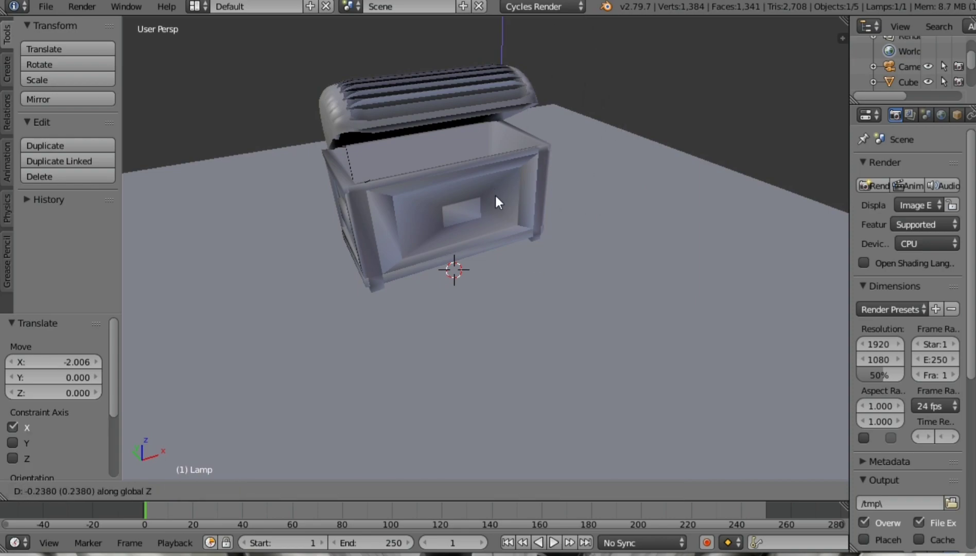
scroll(495, 194, down, 4)
scroll(495, 196, up, 1)
key(g)
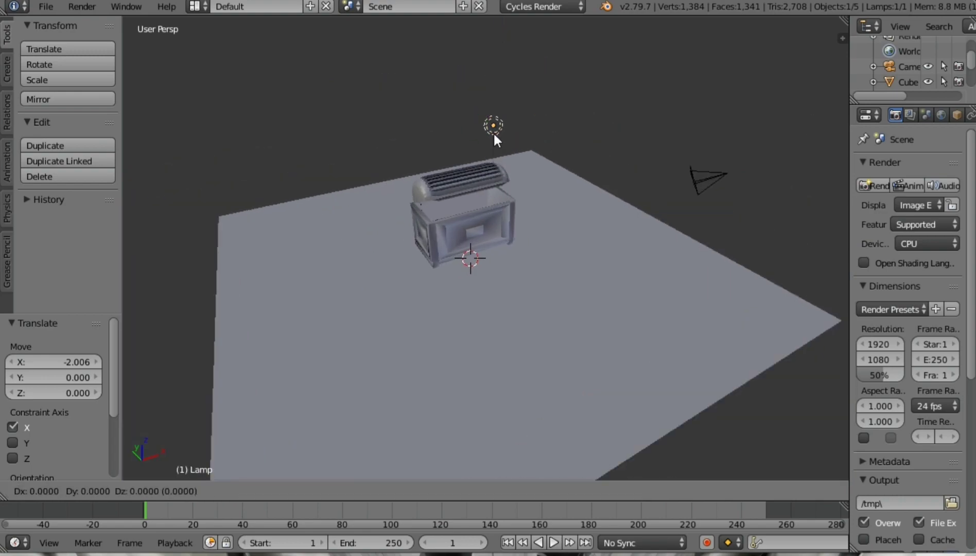
key(y)
click(517, 189)
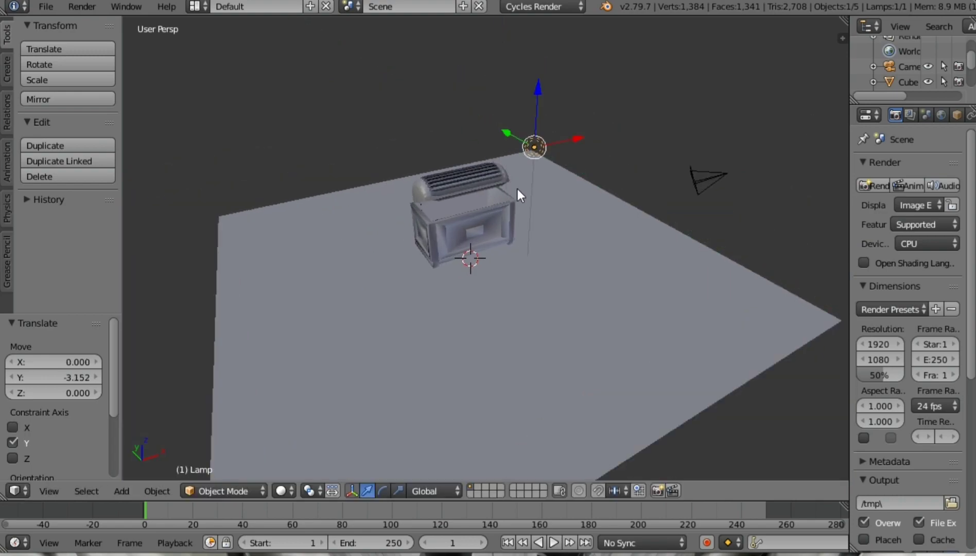
key(g)
key(x)
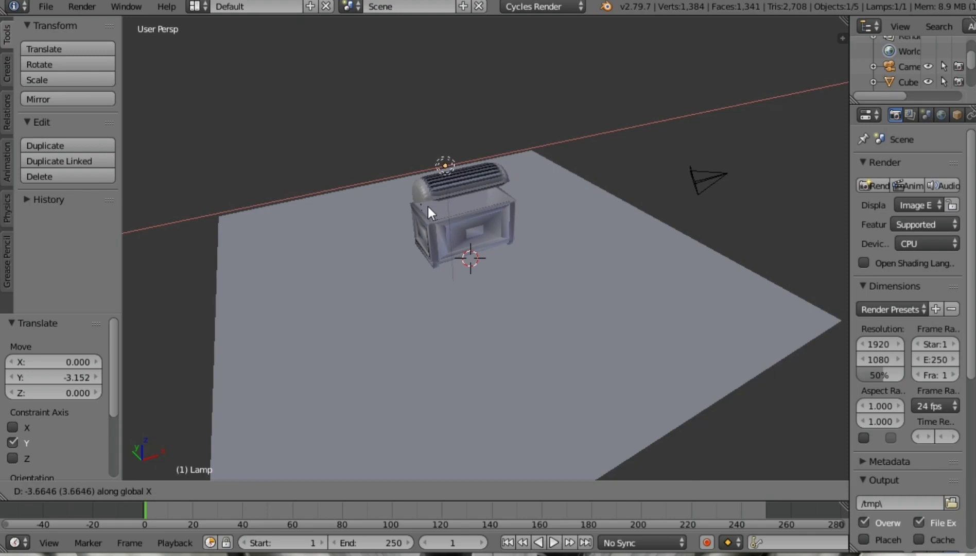
click(420, 209)
Step: Set the lamp's size to 1 in its lamp settings
scroll(906, 62, down, 2)
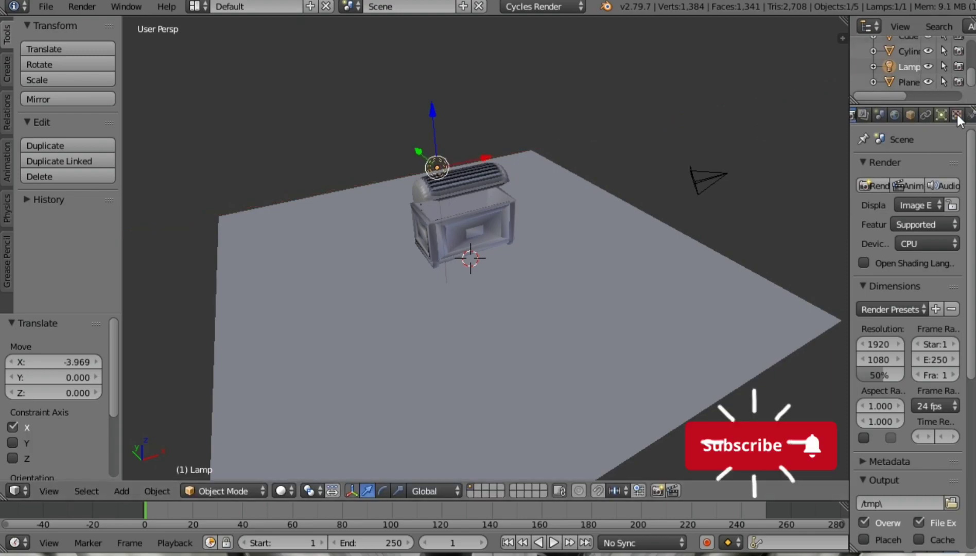
click(925, 114)
click(881, 269)
text(1)
key(Return)
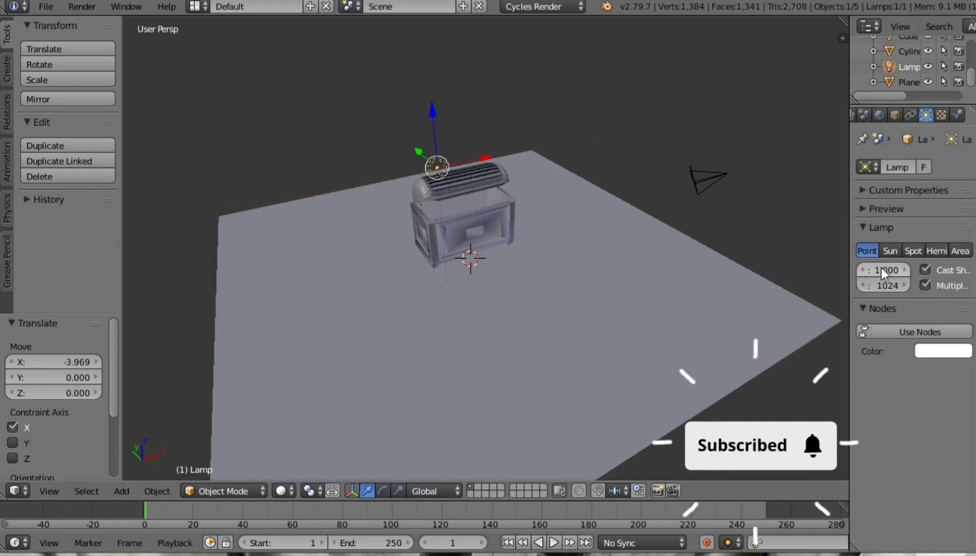
Step: Enable Use Nodes, set emission strength 420 and colour to hex 74B7FF
click(921, 332)
click(940, 378)
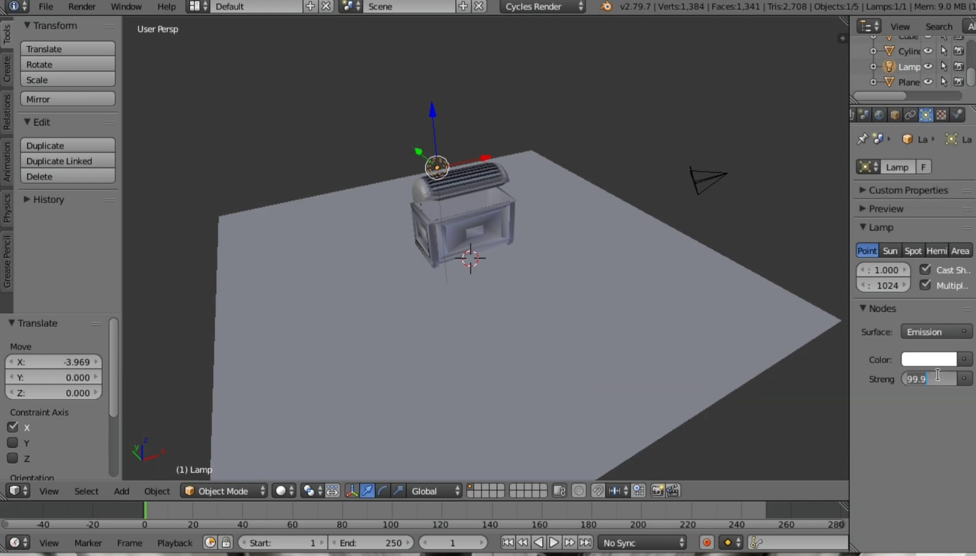
text(420.000)
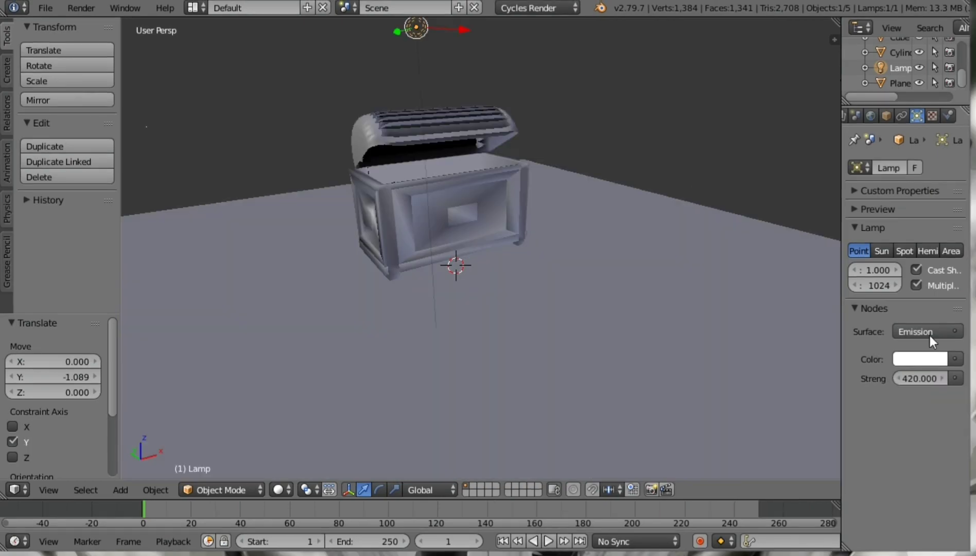
click(932, 355)
click(918, 266)
click(874, 290)
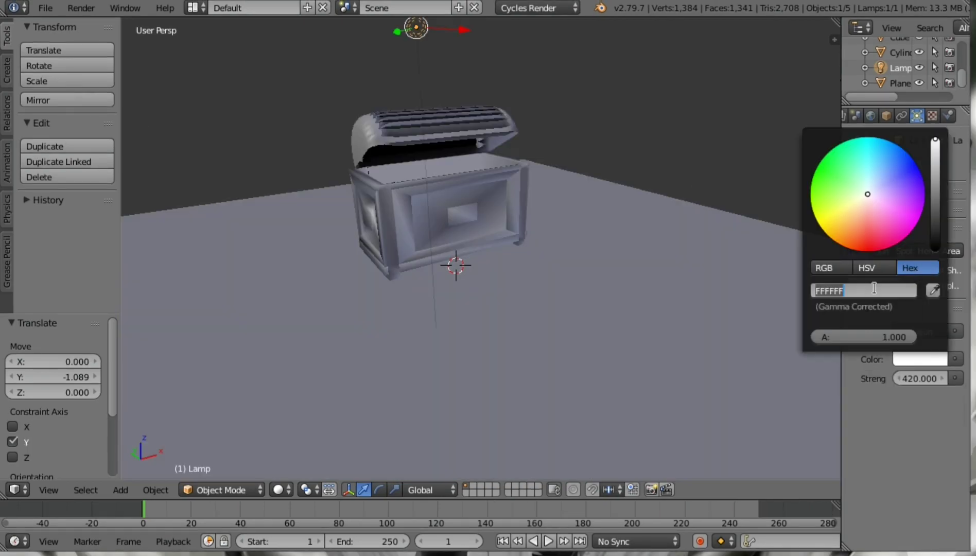
text(74B7FF)
key(Return)
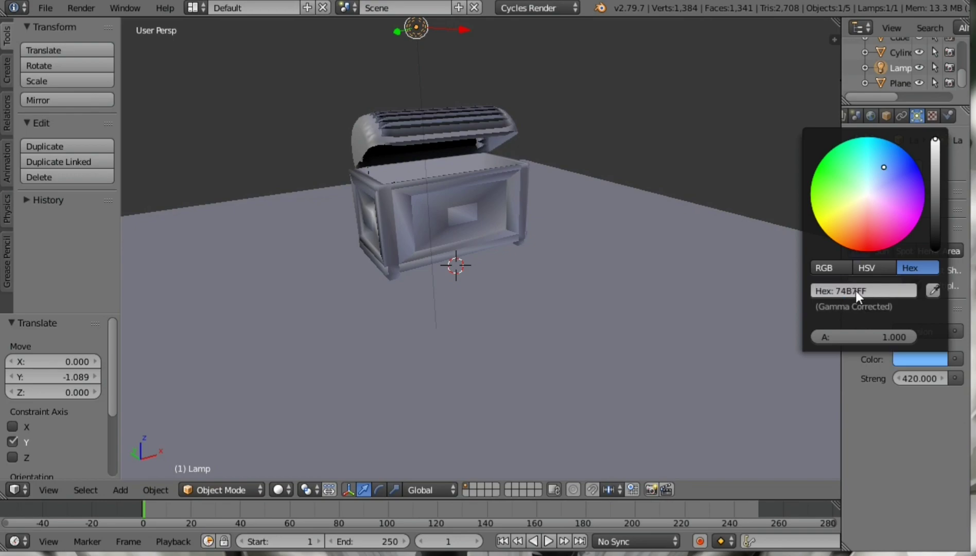
Step: Add a point lamp, raising it 1.079 on Z and moving it 0.638 along Y
key(shift+a)
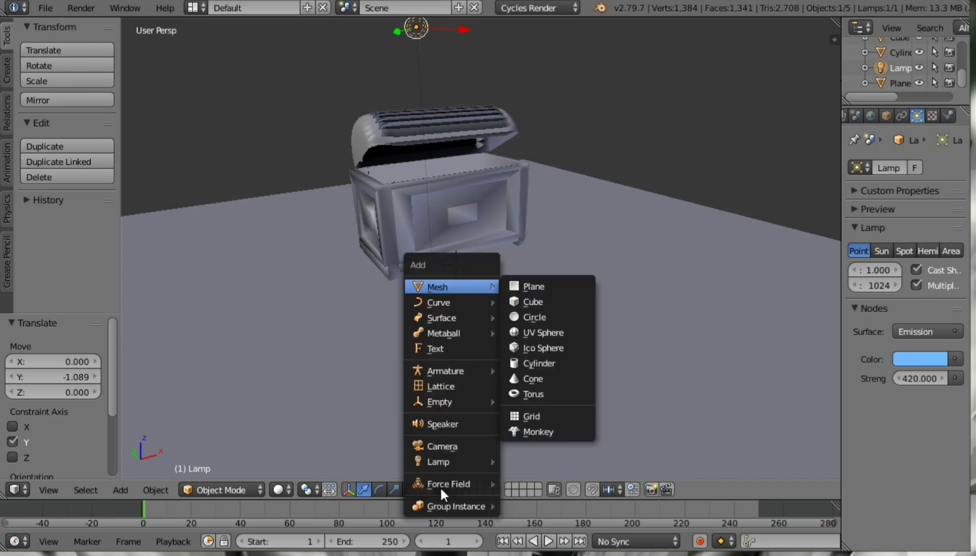
click(535, 392)
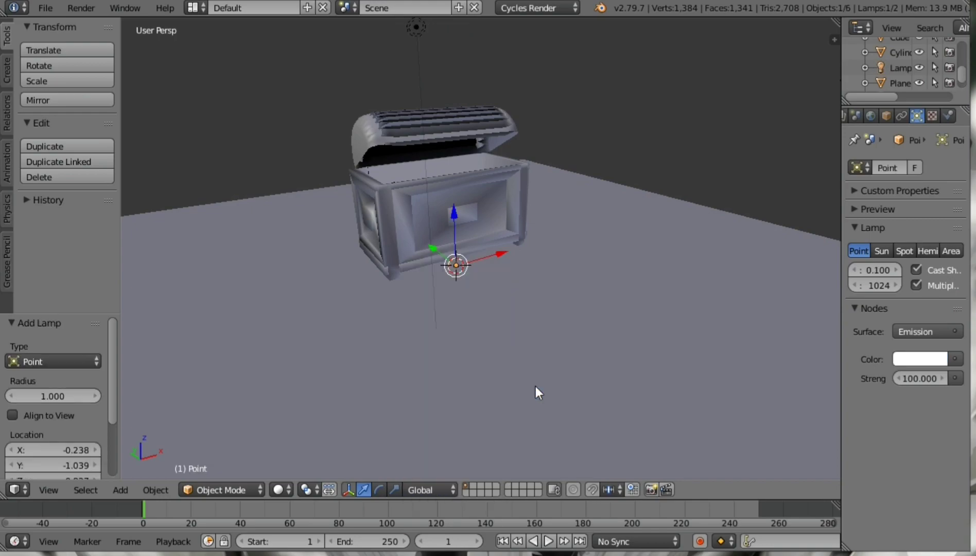
key(g)
key(z)
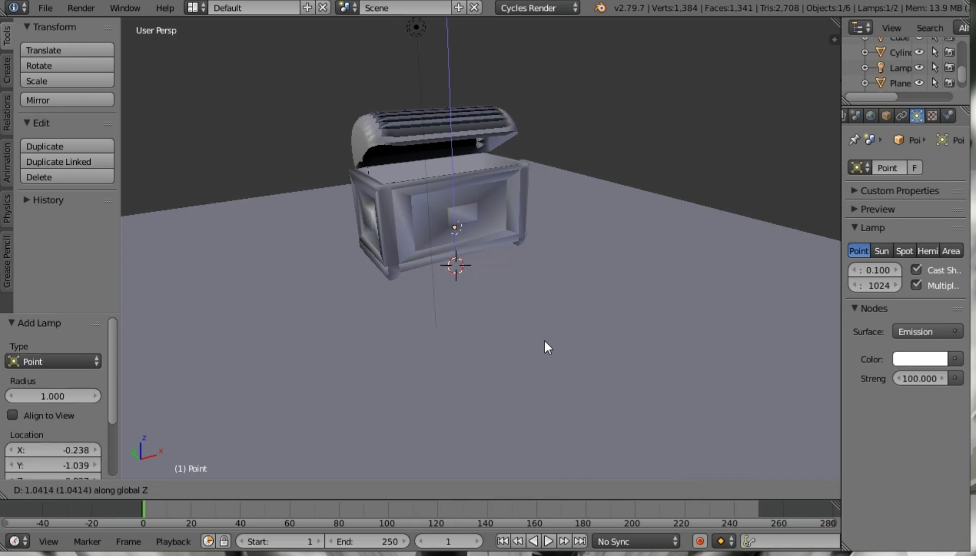
click(545, 346)
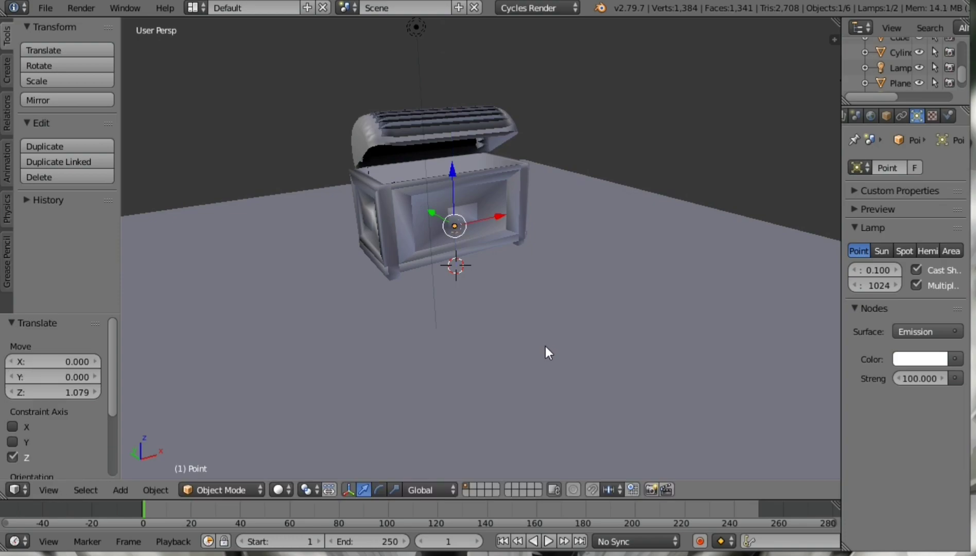
key(g)
key(y)
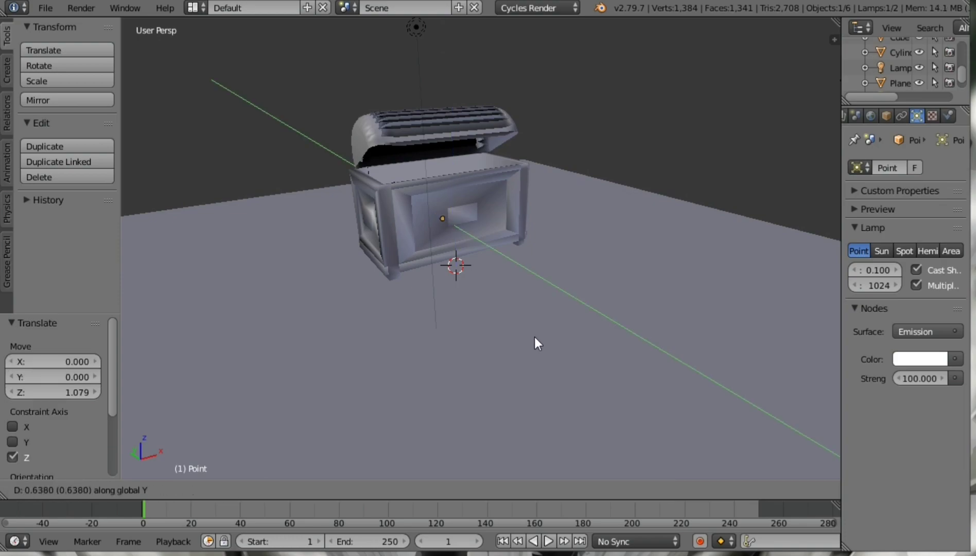
click(534, 337)
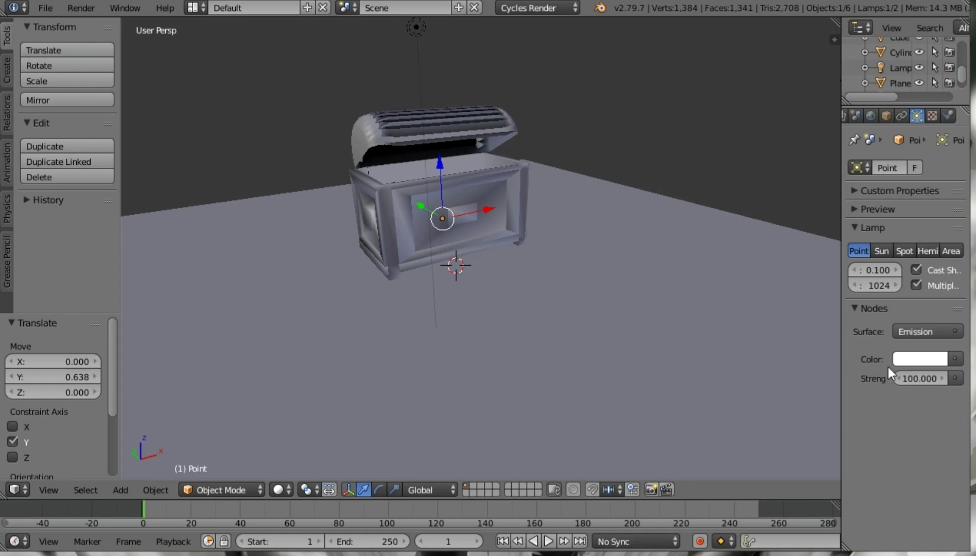
Step: Set the new lamp's colour to yellow hex FFED81
click(920, 359)
click(885, 290)
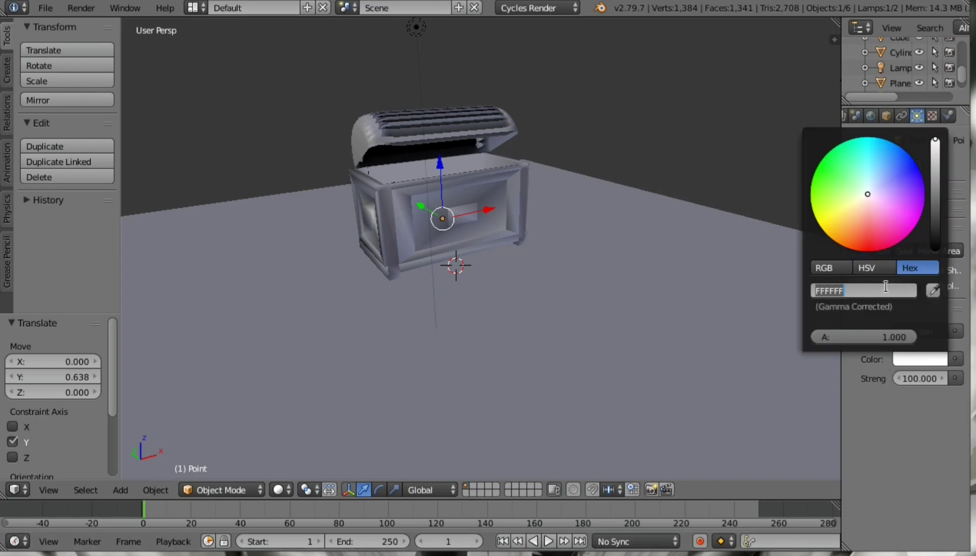
key(BackSpace)
key(Return)
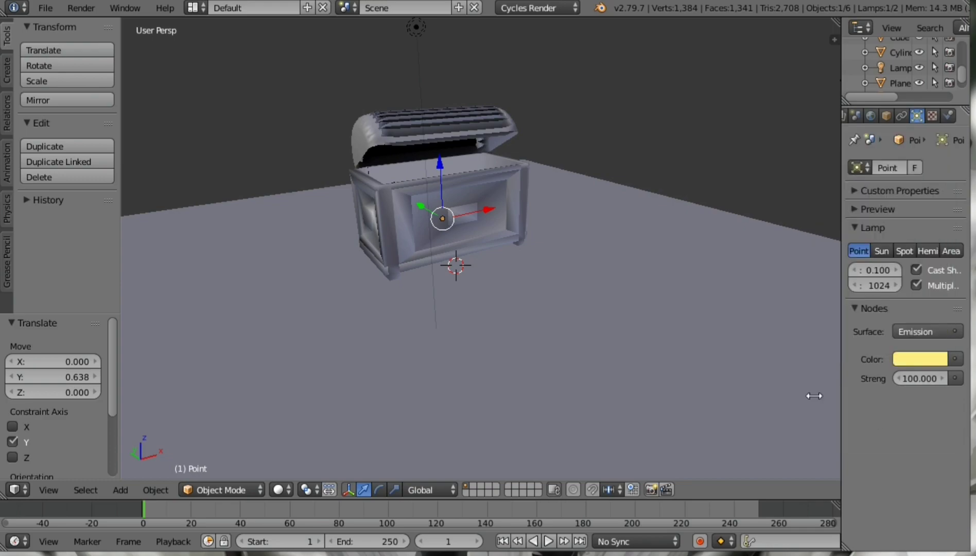
Step: Select the chest body and lid and give them a new Principled BSDF material
key(a)
click(390, 193)
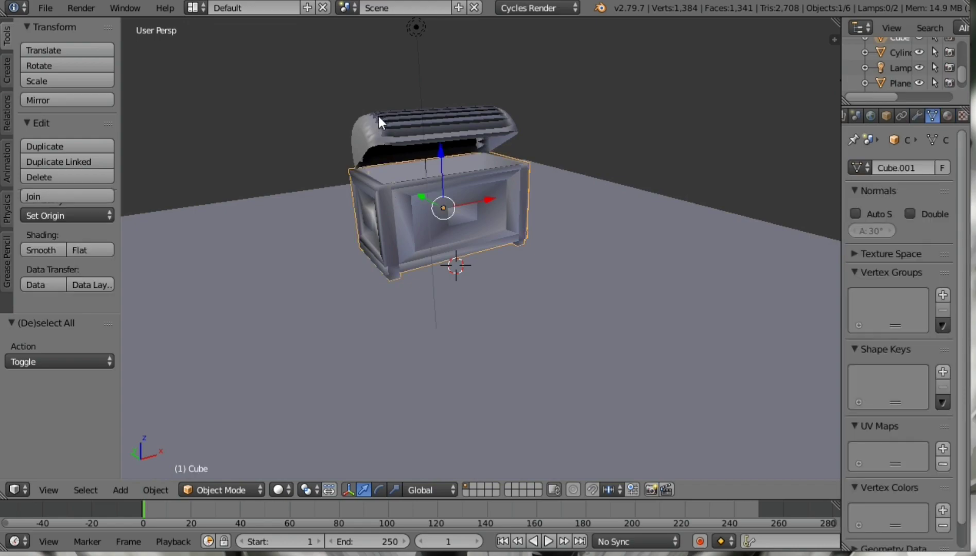
shift+click(389, 129)
click(947, 116)
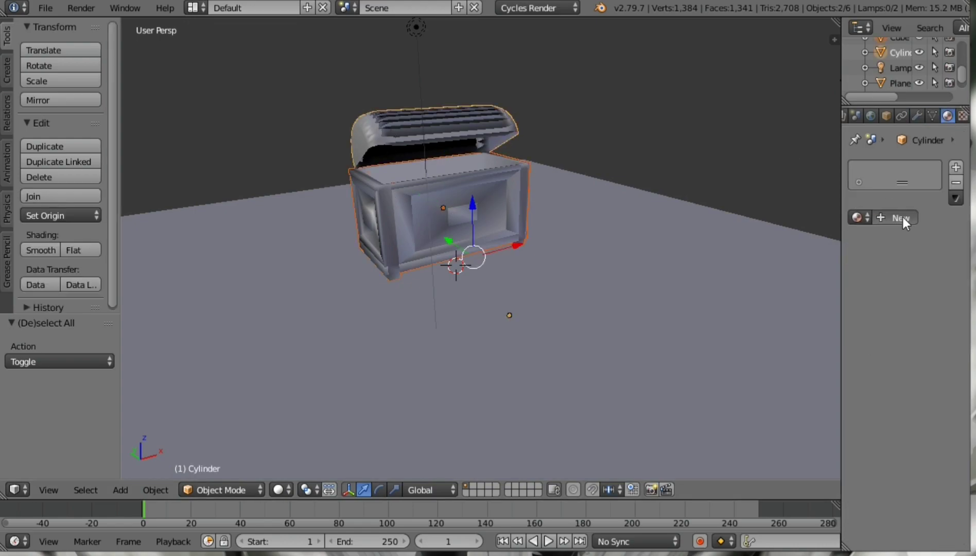
click(902, 216)
click(929, 302)
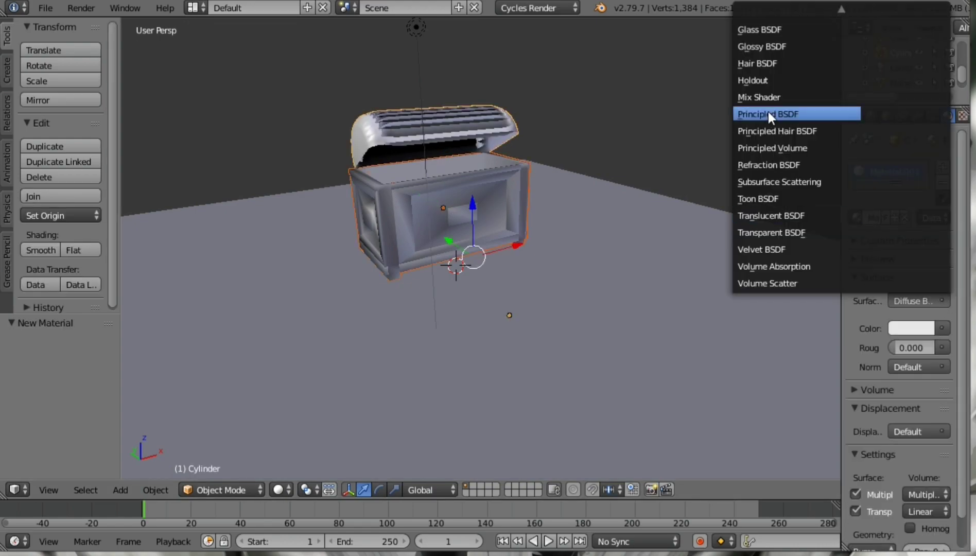
click(768, 113)
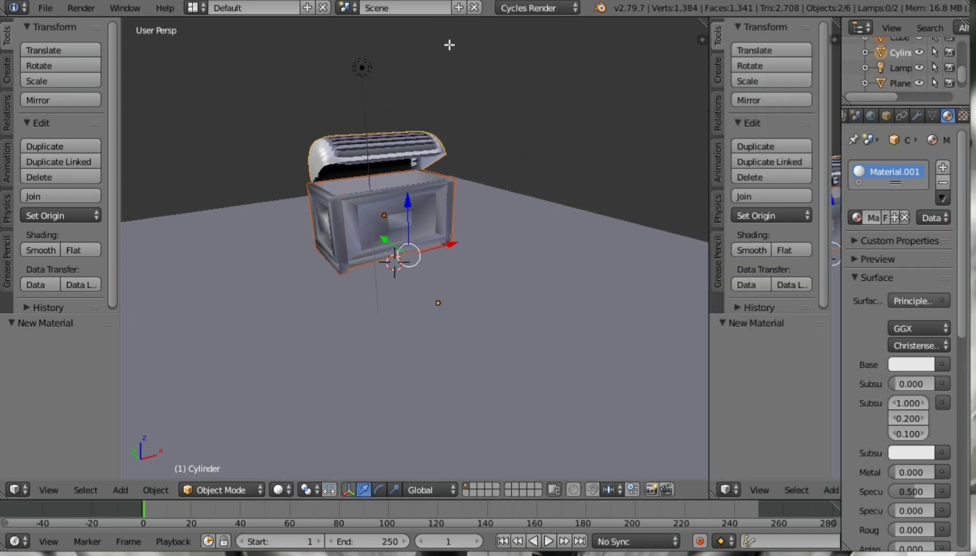
Step: Split the 3D view and turn the right half into a Node Editor showing the material
drag(809, 23, 285, 31)
key(t)
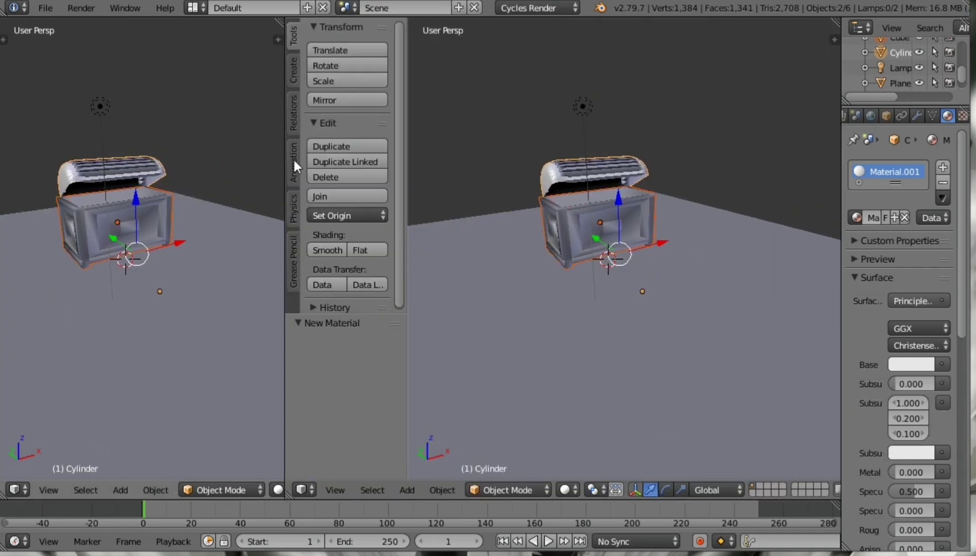
key(t)
click(308, 492)
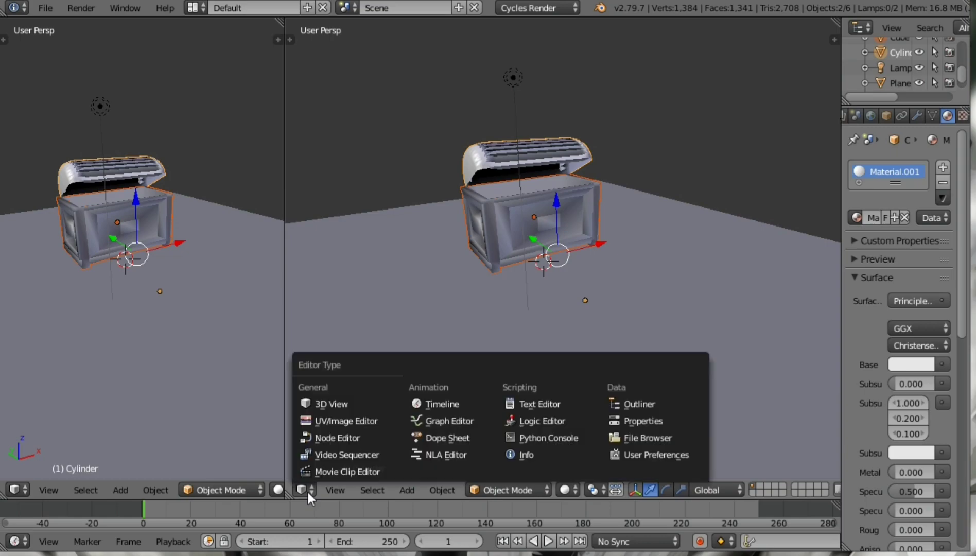
click(322, 433)
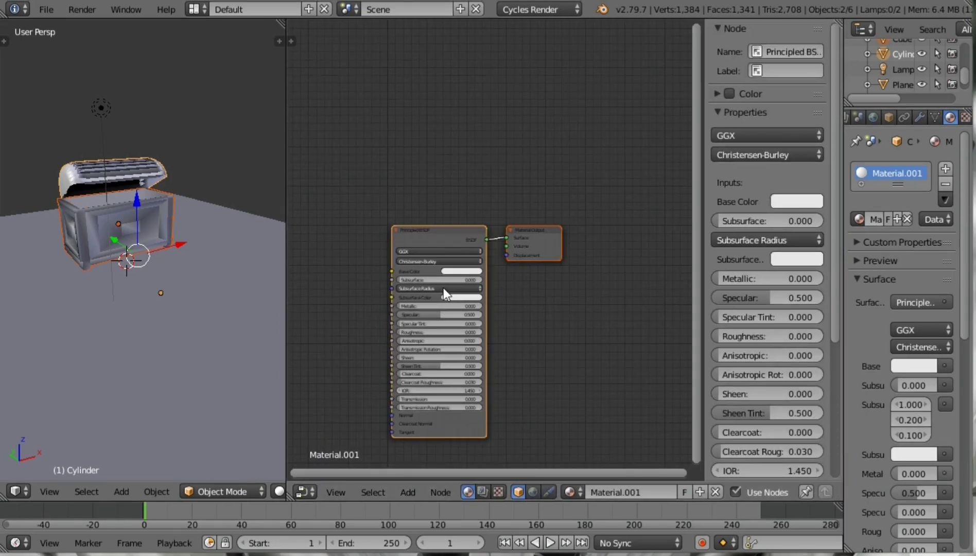
right_click(443, 287)
scroll(515, 291, up, 1)
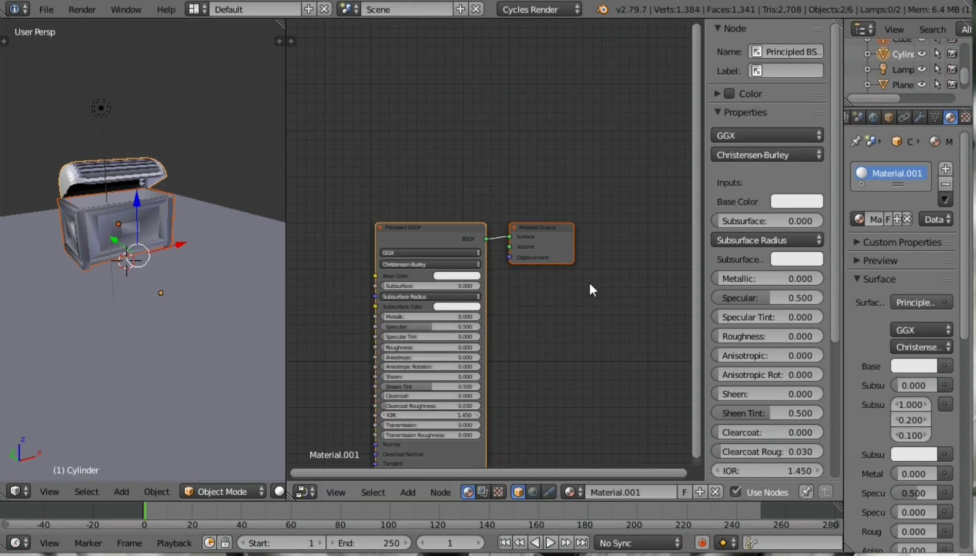
middle_drag(533, 285, 487, 298)
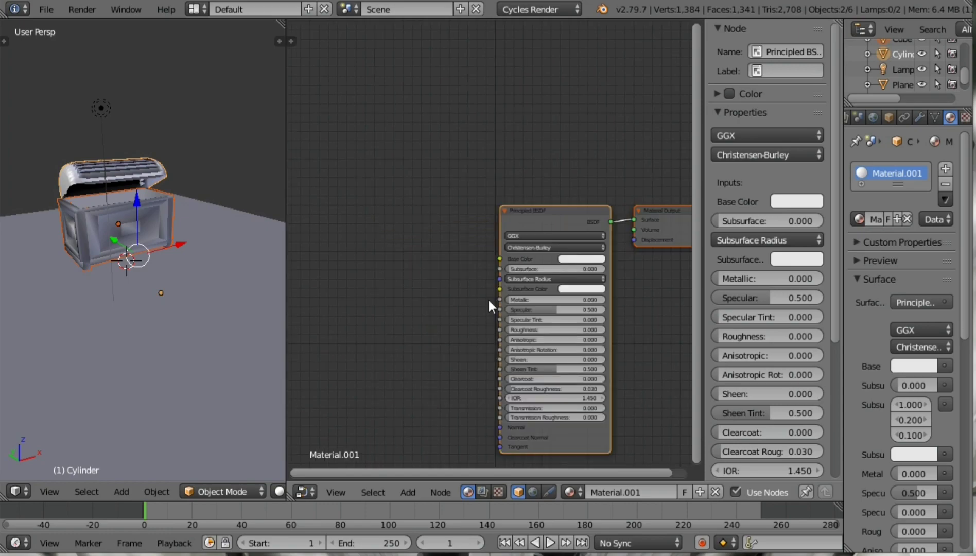
key(shift+a)
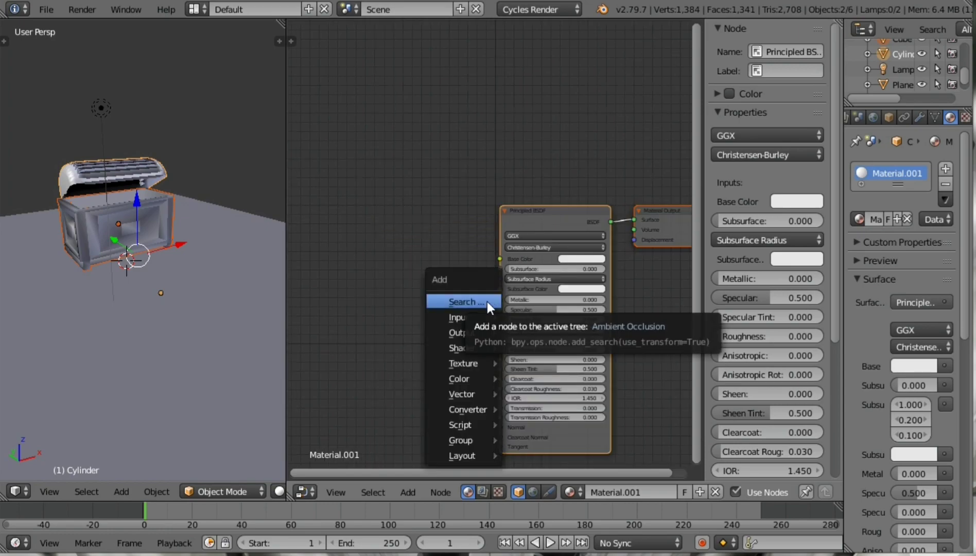
Step: Add a Voronoi Texture node and a ColorRamp node left of the Principled BSDF
click(487, 302)
text(vor)
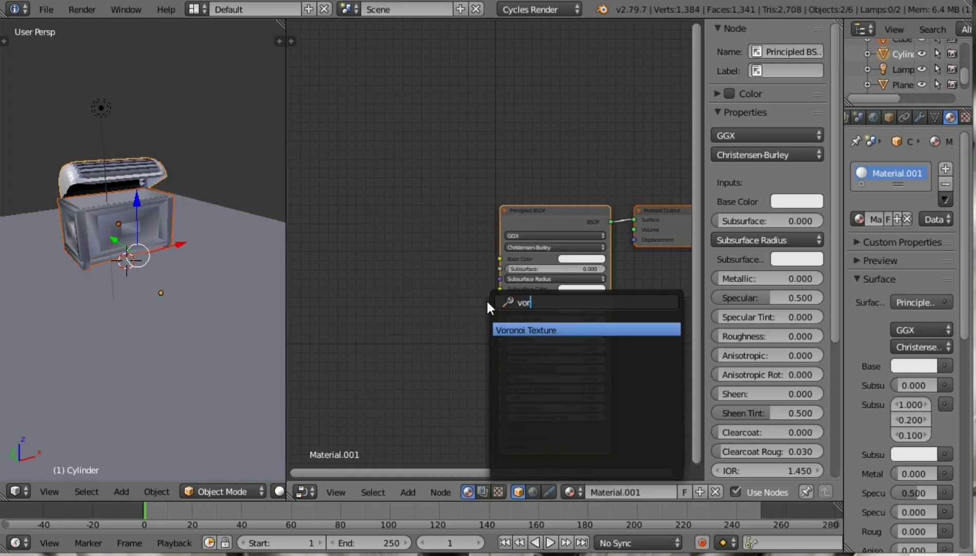
key(Return)
click(325, 214)
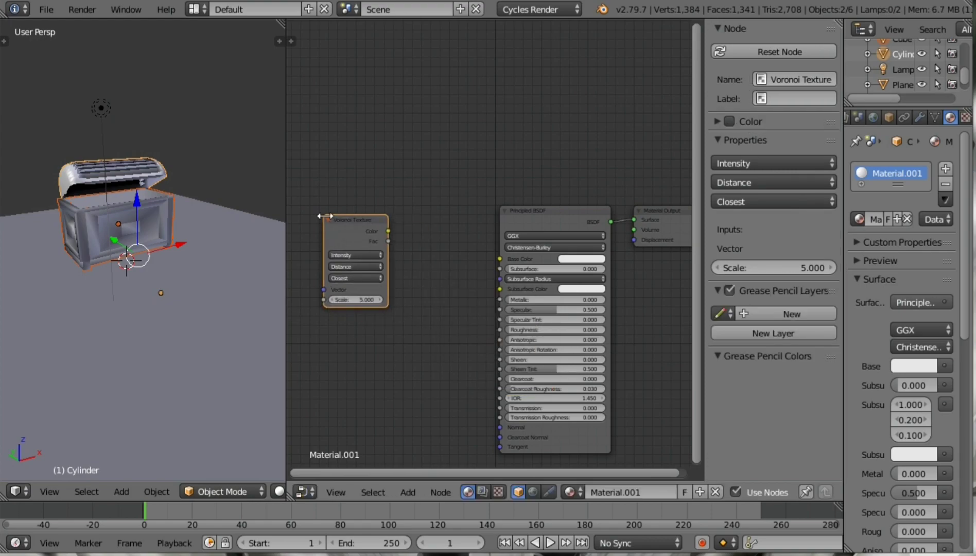
key(shift+a)
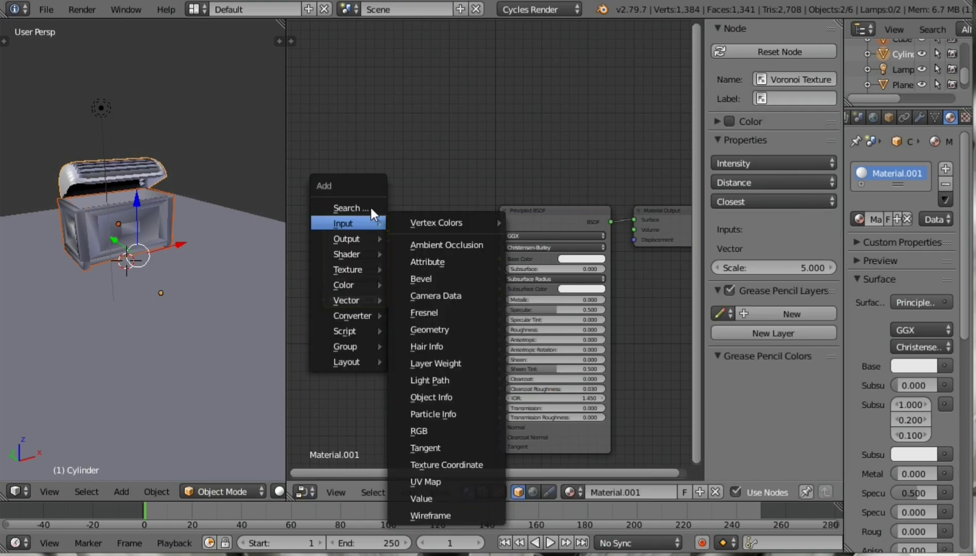
click(345, 206)
text(colo)
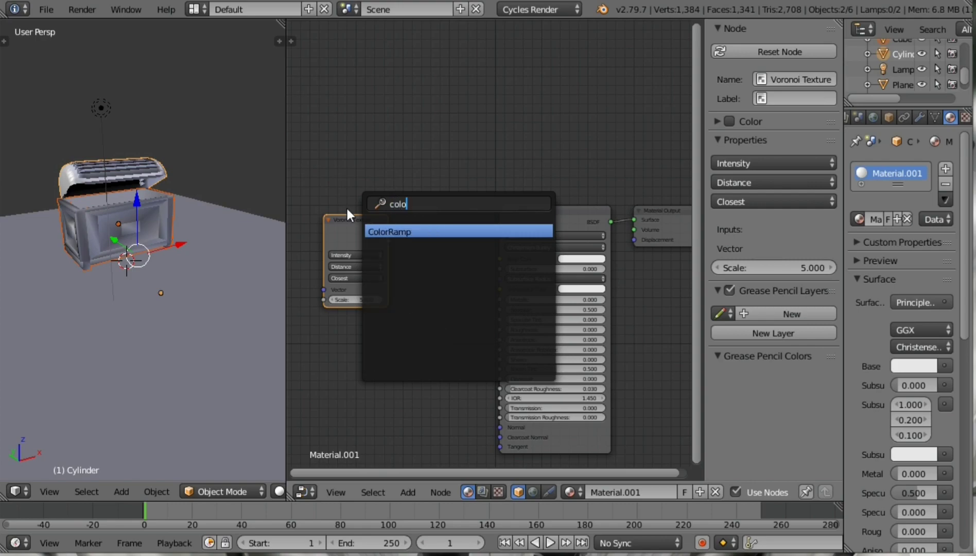
key(Return)
click(387, 216)
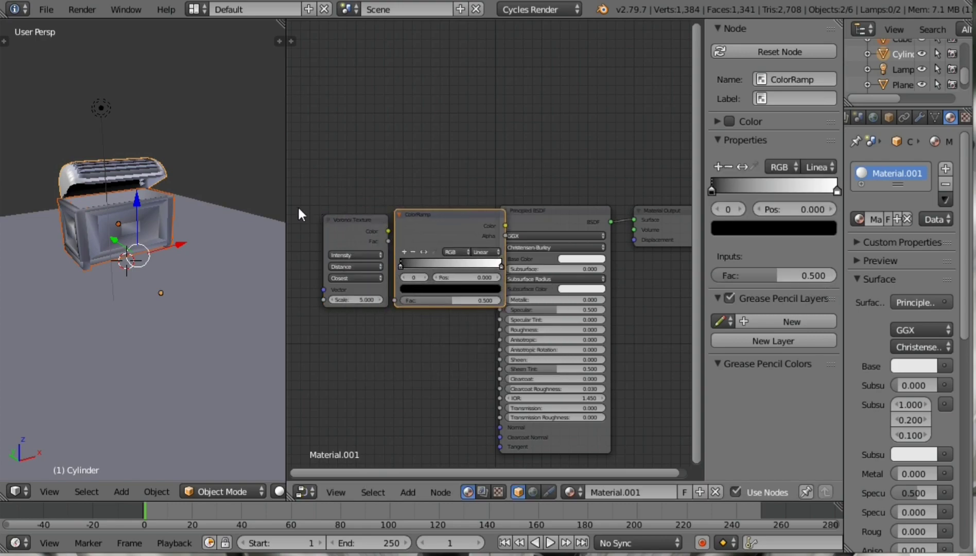
Step: Arrange the nodes, linking Voronoi Color to ColorRamp Fac and ColorRamp Color to Base Color
drag(244, 212, 233, 211)
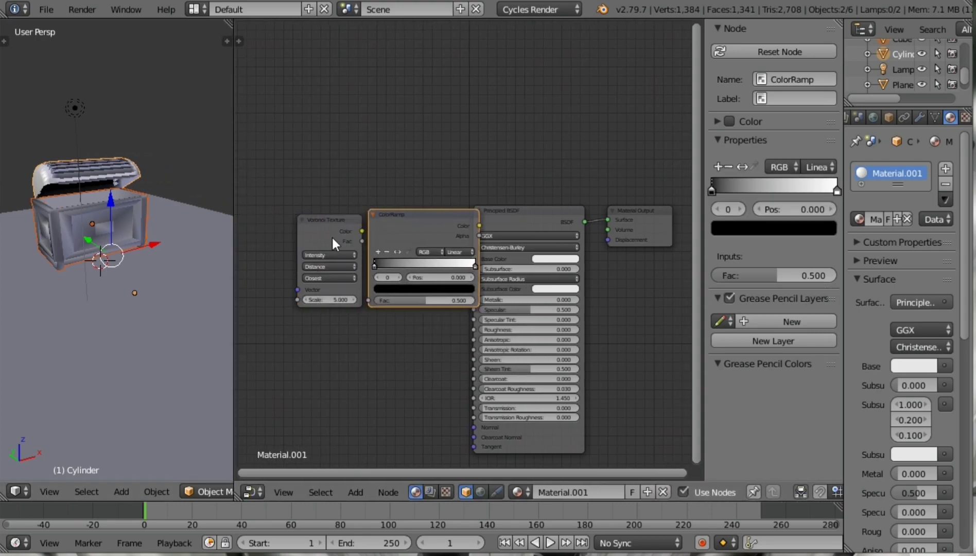
drag(331, 236, 252, 204)
click(372, 231)
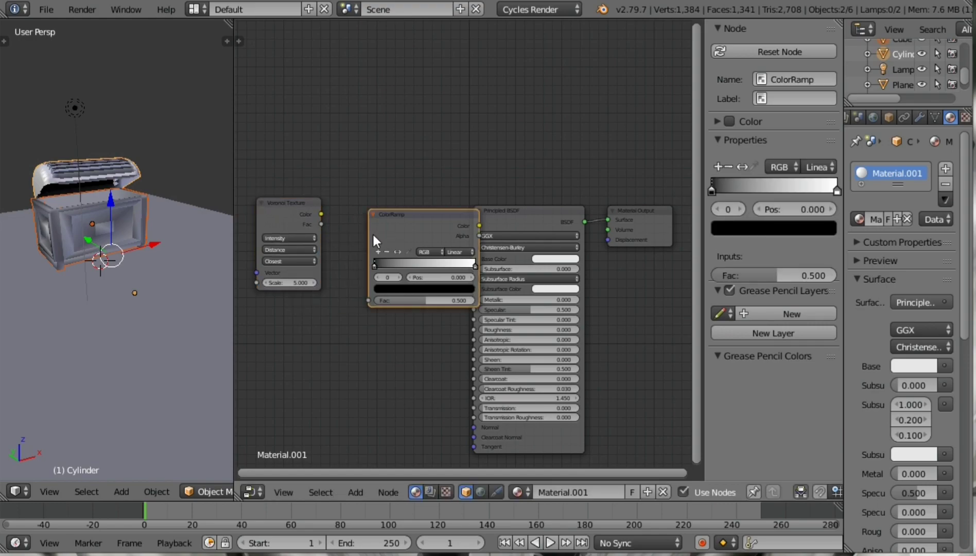
drag(372, 232, 357, 228)
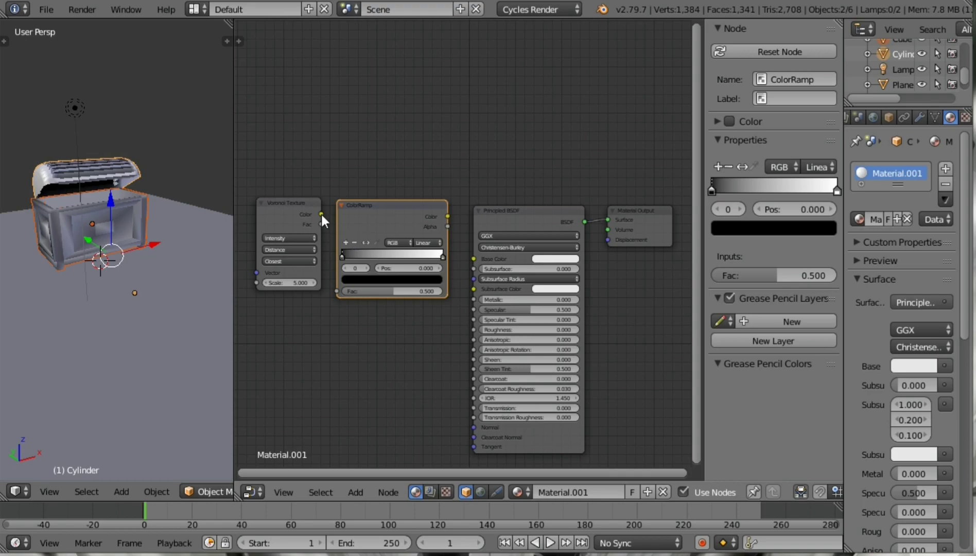
drag(321, 214, 336, 291)
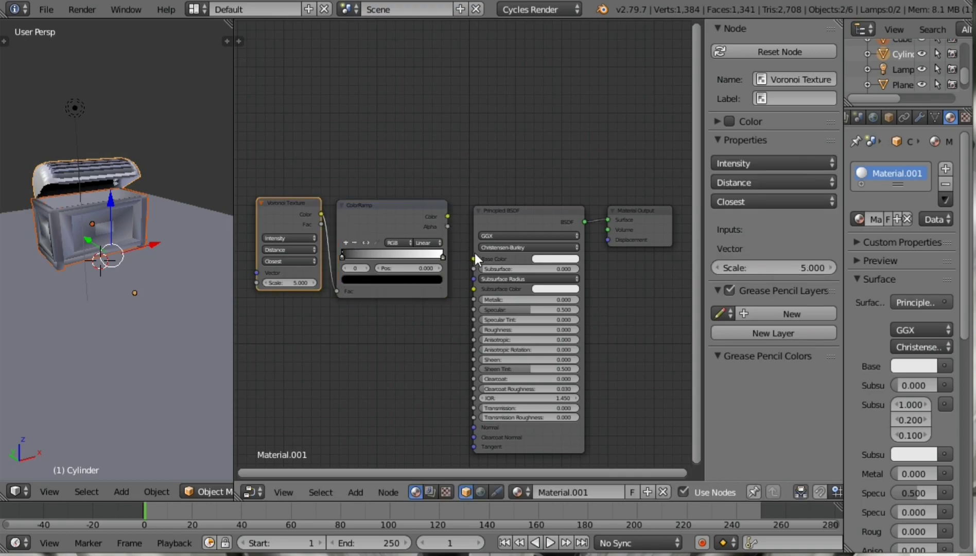
click(445, 222)
drag(472, 258, 447, 216)
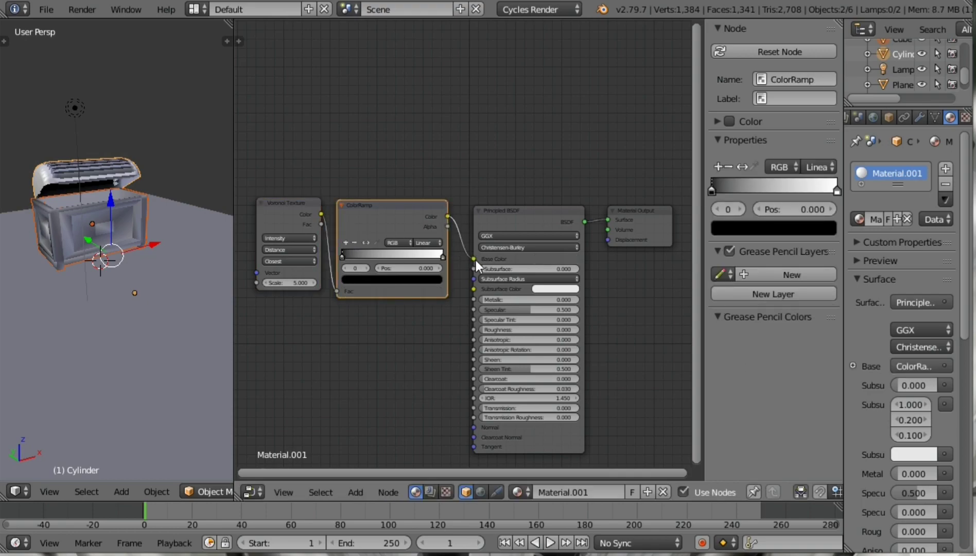
Step: Move the ColorRamp black stop to about 0.4 and the white stop to 0.712
click(424, 268)
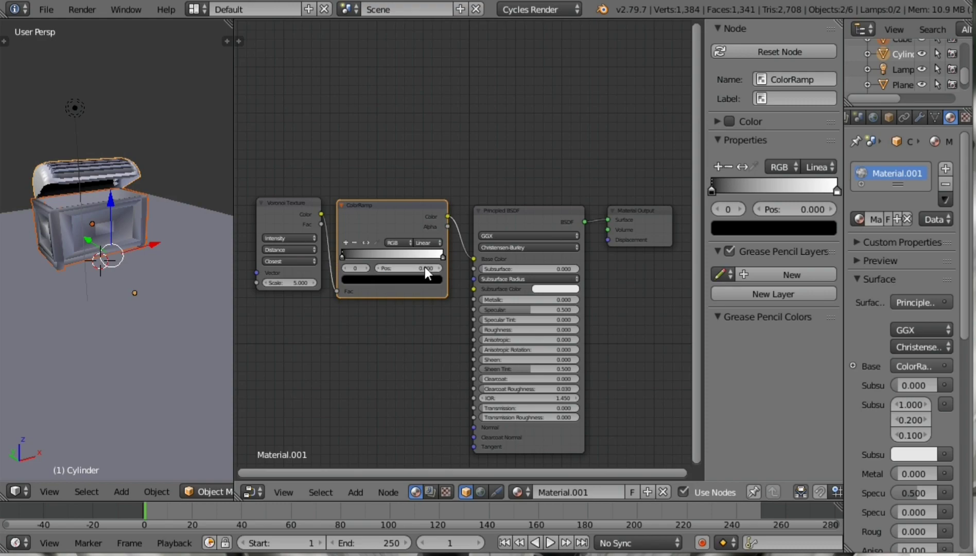
scroll(425, 266, up, 1)
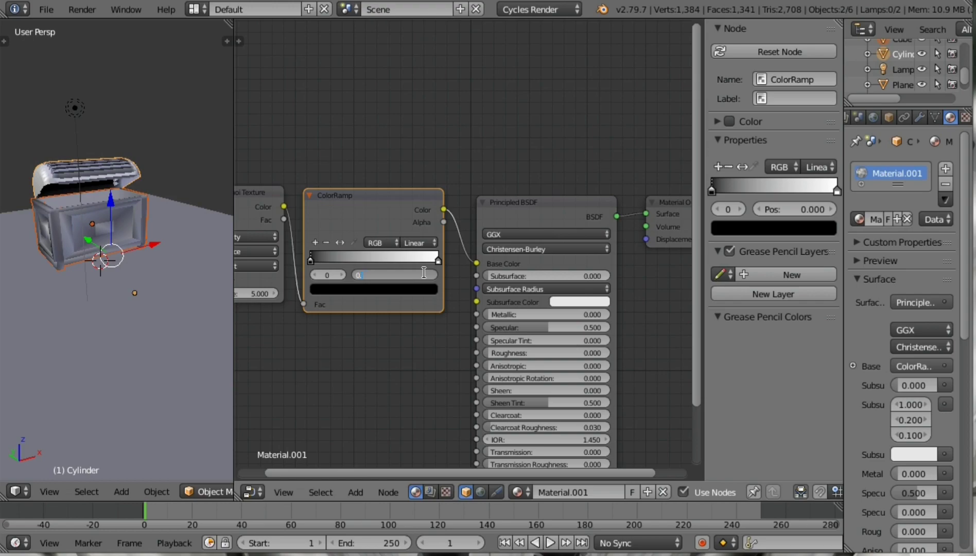
text(.40)
key(Return)
click(437, 260)
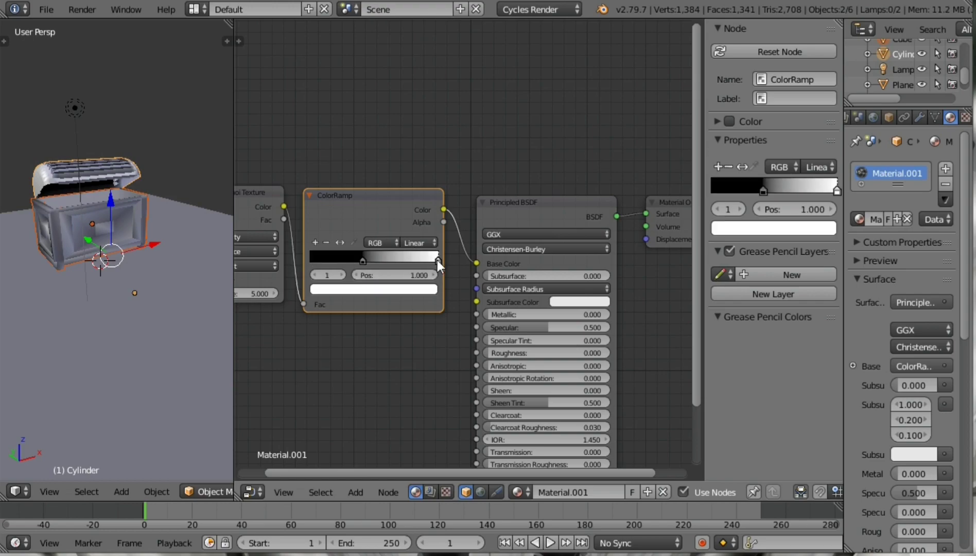
click(425, 274)
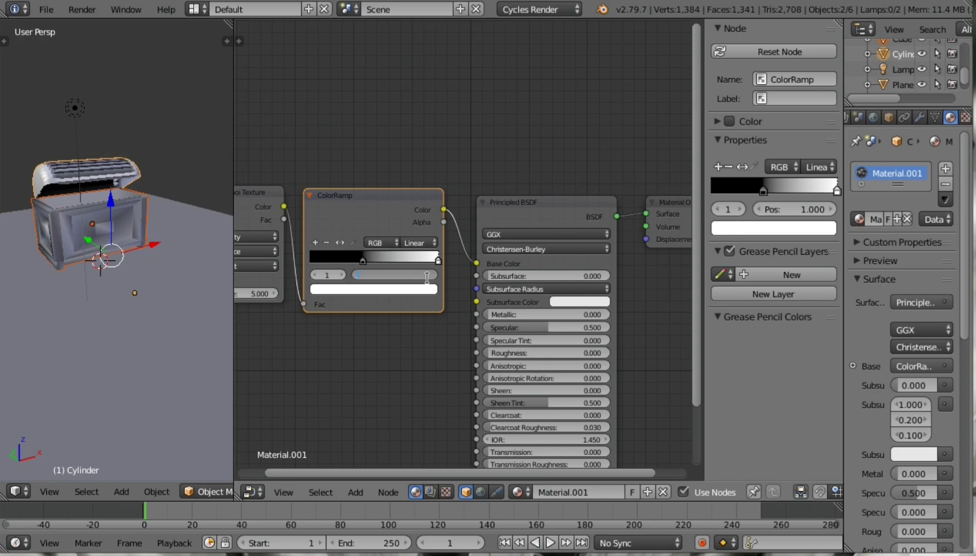
text(0.712)
key(Return)
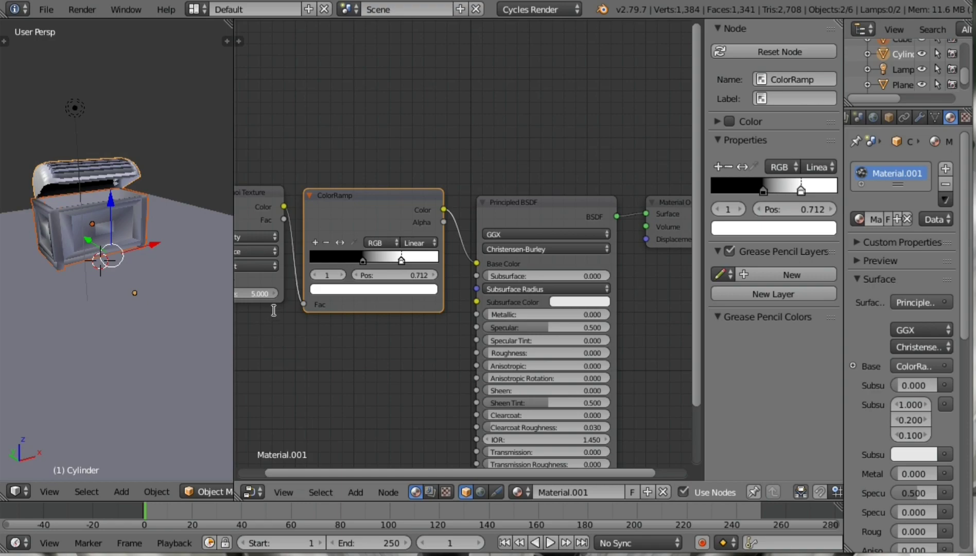
middle_drag(251, 332, 430, 341)
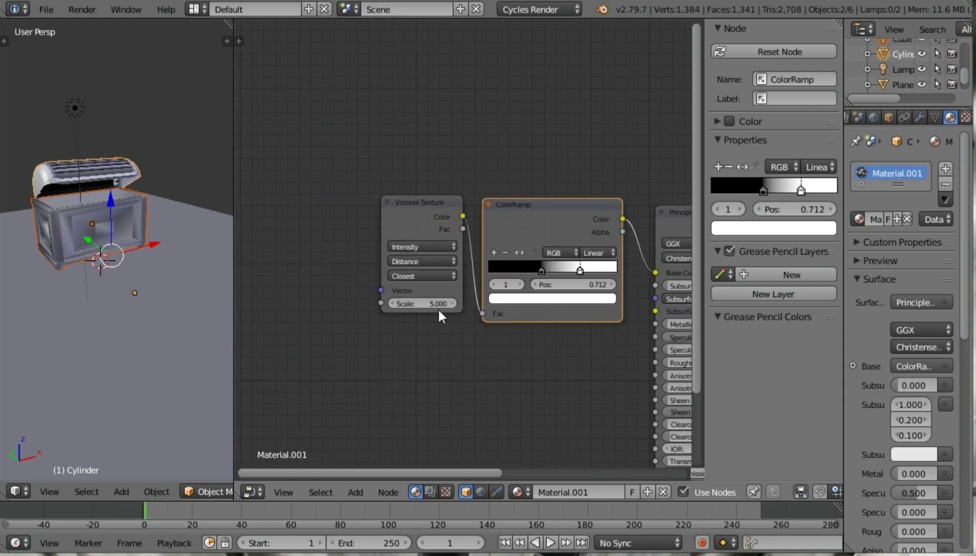
Step: Set Voronoi Scale to 8 and feed it from Texture Coordinate Object through a Mapping node
click(436, 304)
text(8)
key(Return)
click(418, 223)
key(ctrl+t)
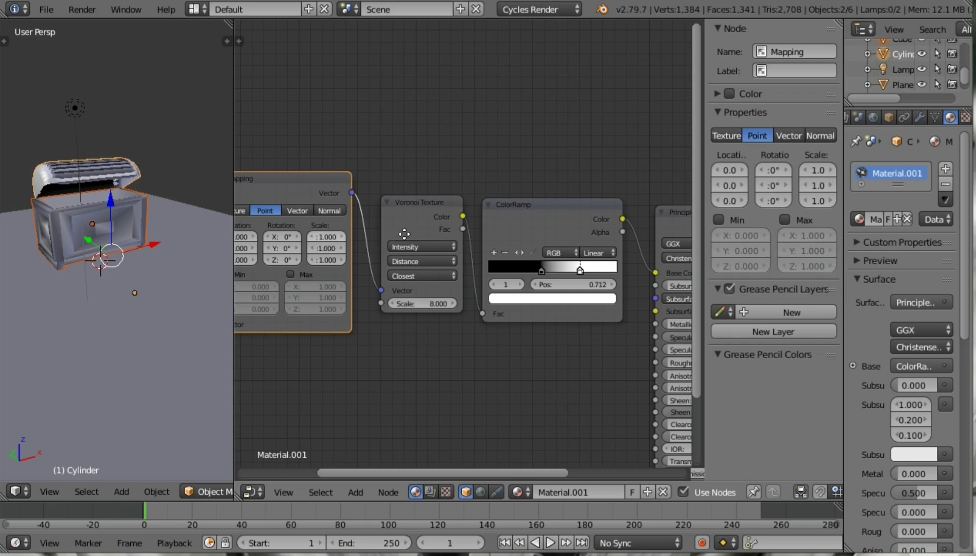
middle_drag(405, 235, 550, 236)
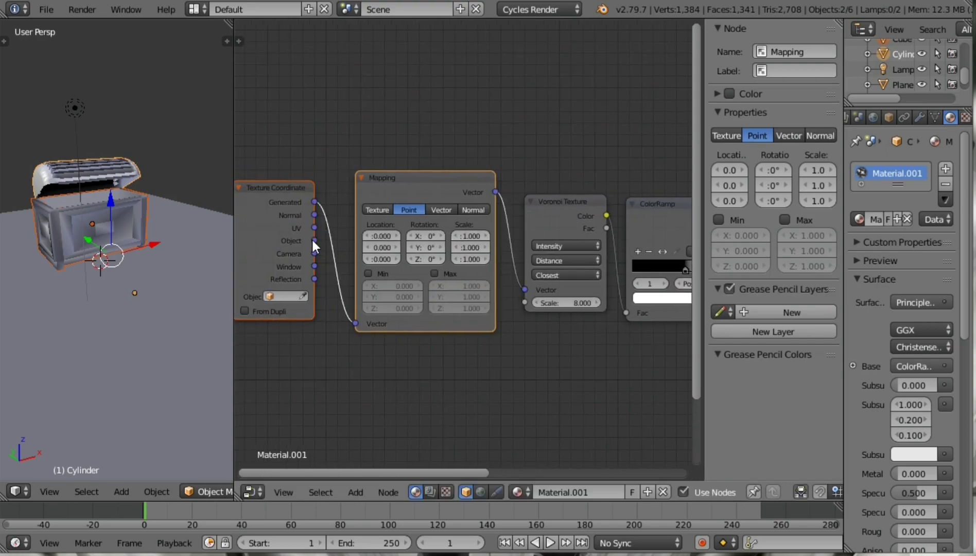
drag(314, 240, 357, 321)
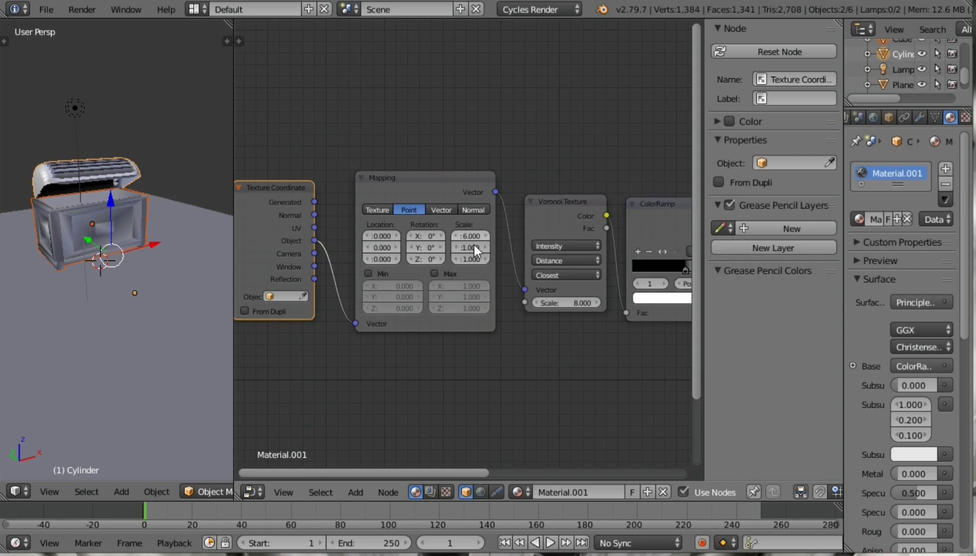
Step: Set the Mapping Scale to 6, 9, 15 and select the Cube object
click(468, 259)
text(15)
key(Return)
scroll(574, 356, down, 1)
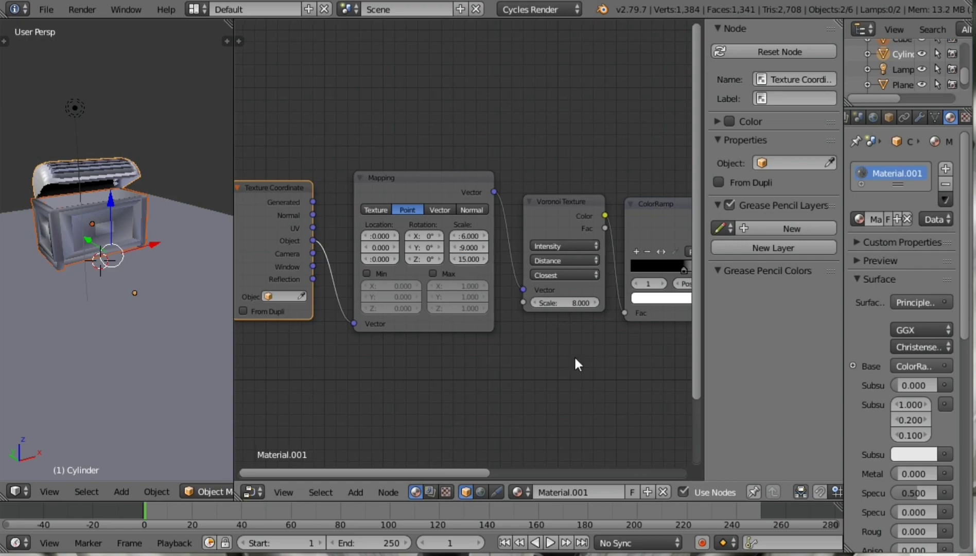
scroll(575, 347, down, 1)
scroll(569, 348, down, 1)
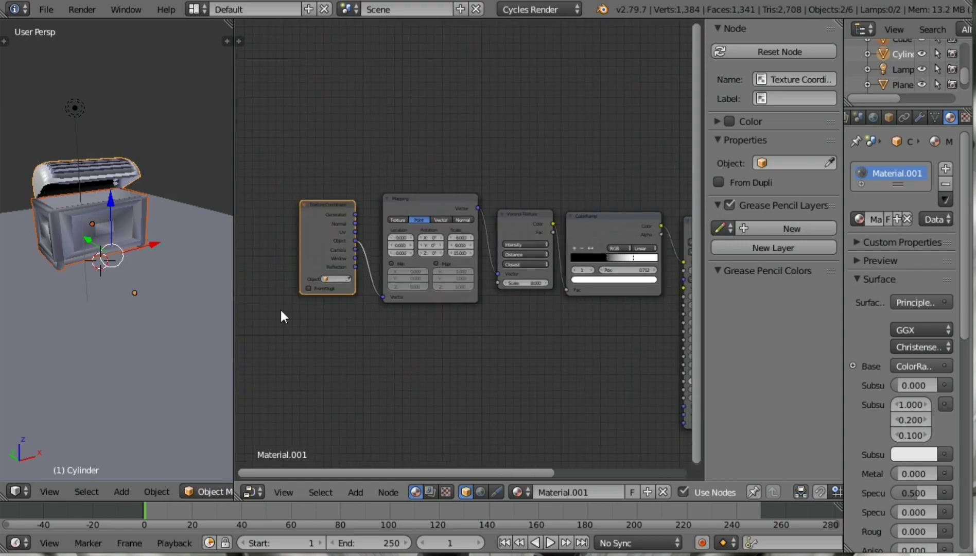
right_click(58, 212)
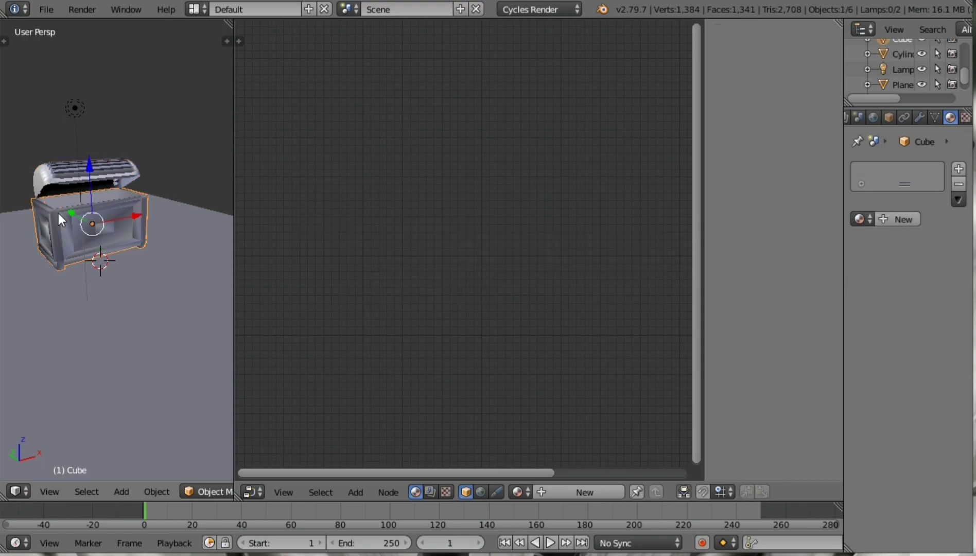
Step: Give the Cube a new material with a Principled BSDF surface
click(908, 217)
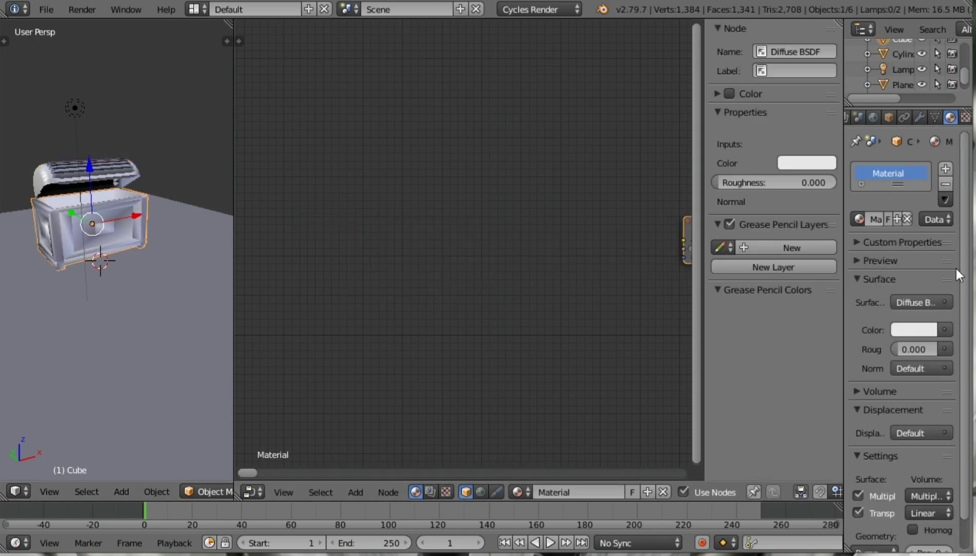
click(913, 303)
click(775, 113)
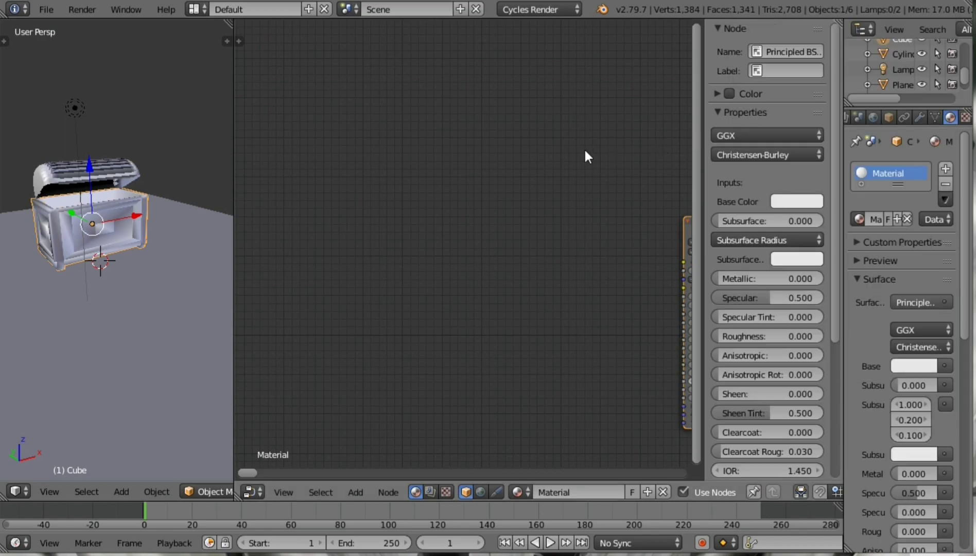
scroll(557, 316, down, 2)
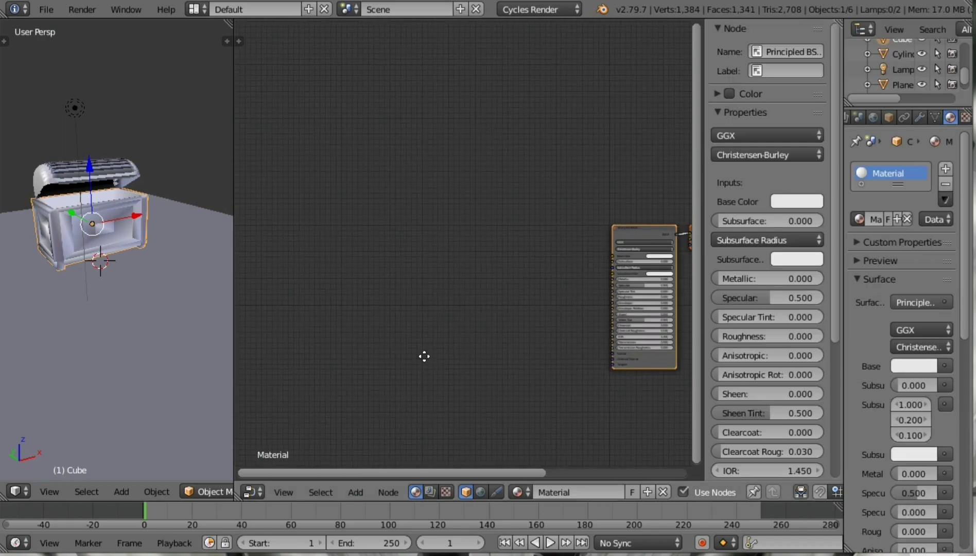
middle_drag(423, 355, 362, 343)
Step: Add a ColorRamp node and move its black stop to about 0.603
key(shift+a)
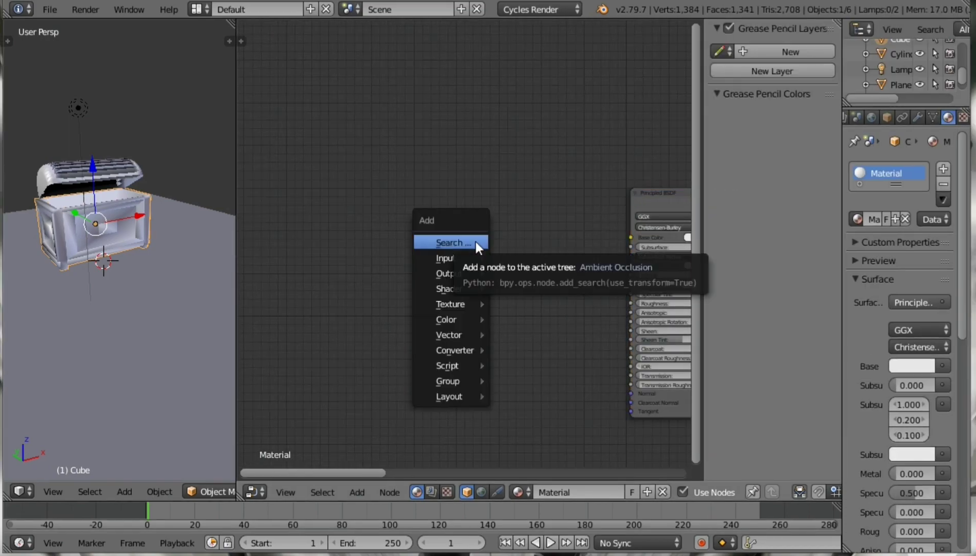
click(475, 242)
text(colo)
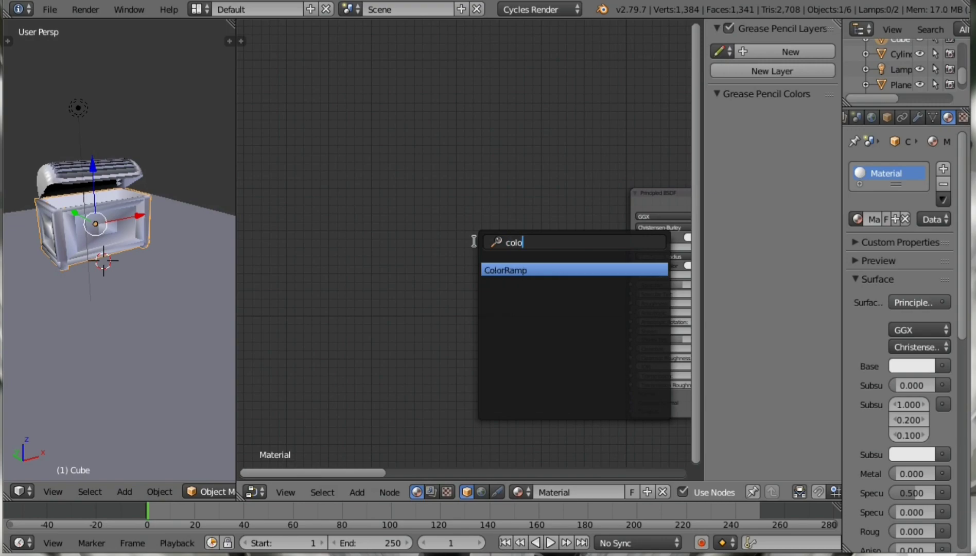
key(Return)
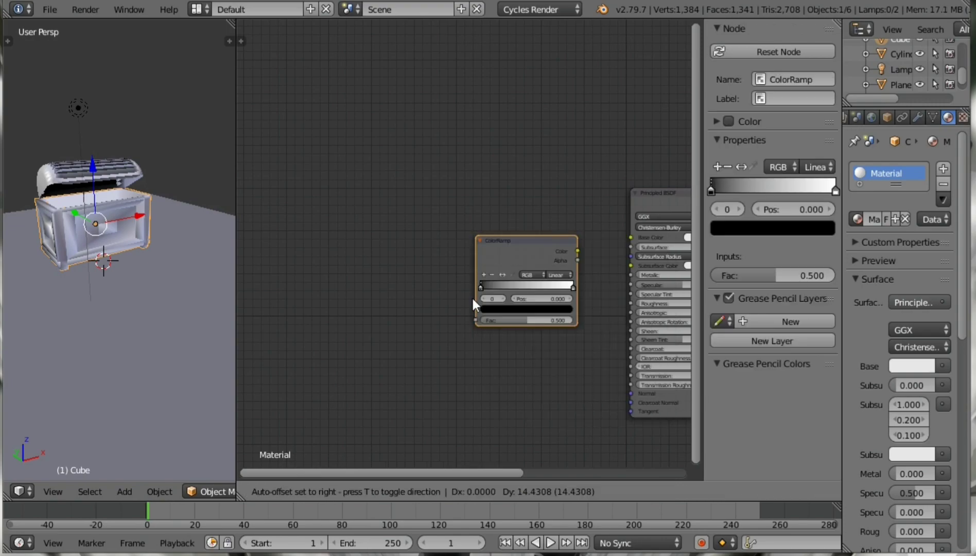
click(473, 305)
scroll(569, 305, up, 1)
click(569, 305)
text(0.71)
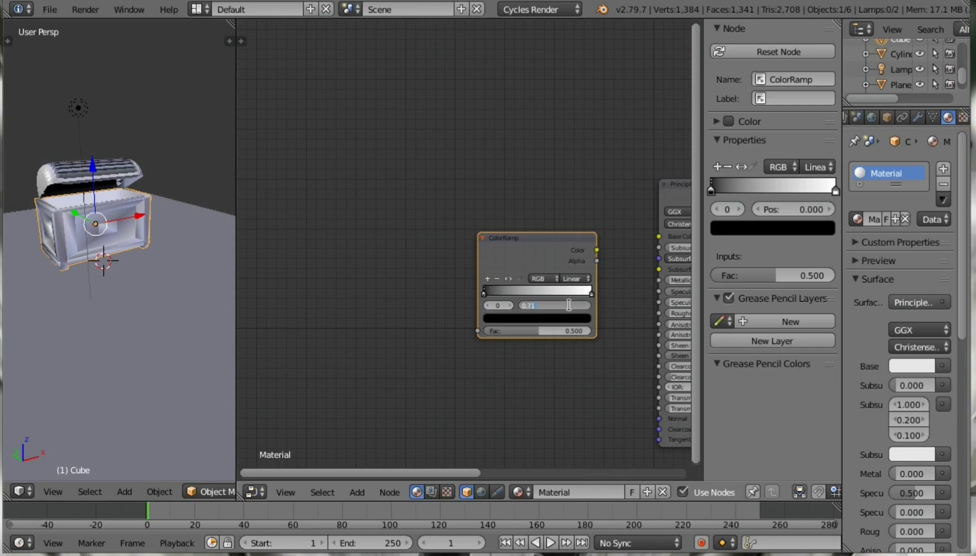
key(Return)
Step: Adjust the ColorRamp white stop to about 0.89
click(592, 294)
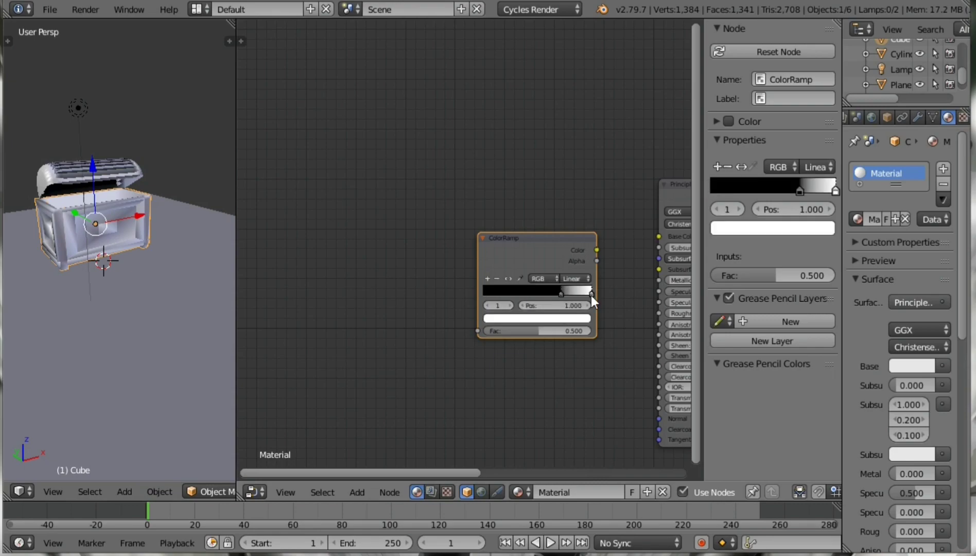
click(570, 306)
text(04)
text(09)
key(Return)
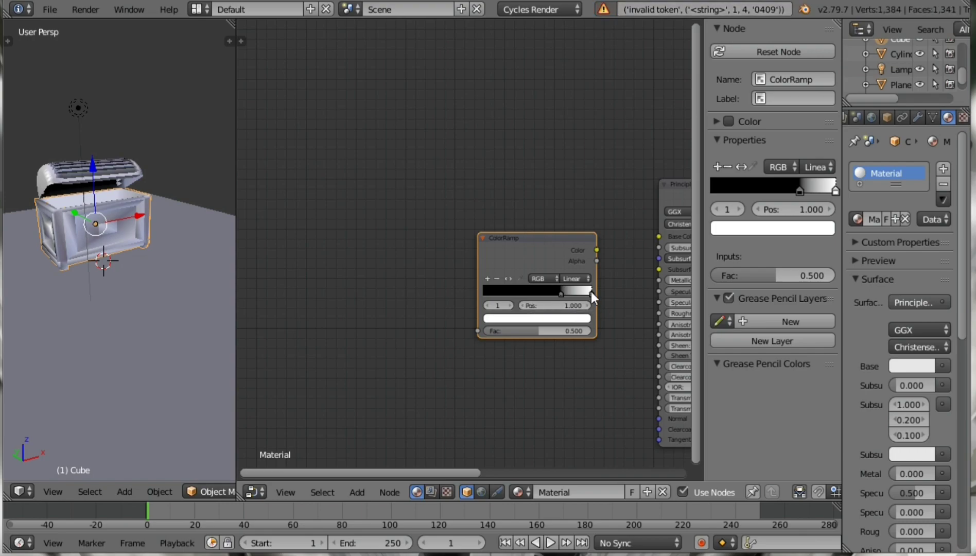
click(572, 305)
text(0.409)
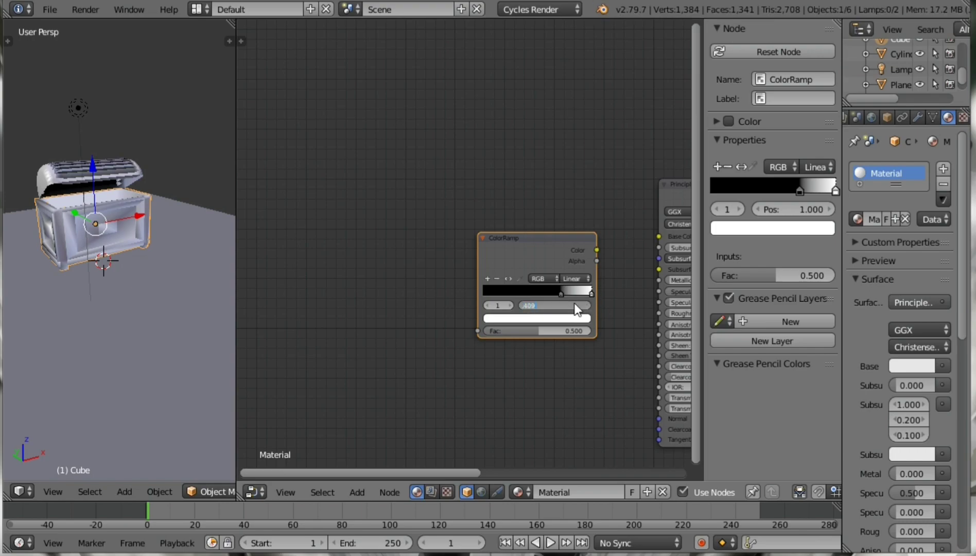
key(Return)
drag(574, 304, 597, 304)
drag(835, 190, 788, 189)
click(800, 192)
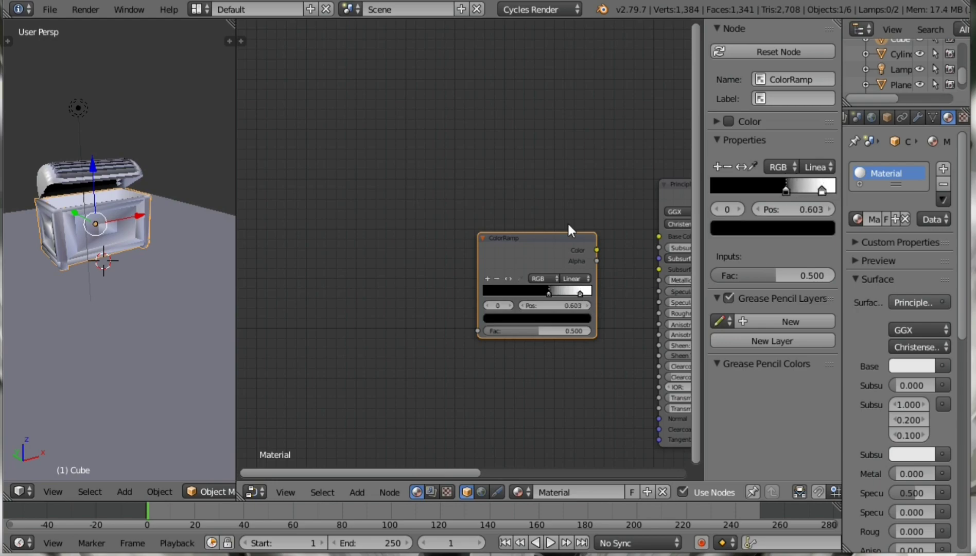
key(shift+a)
Step: Add a Voronoi Texture node linked into the ColorRamp Fac
click(335, 245)
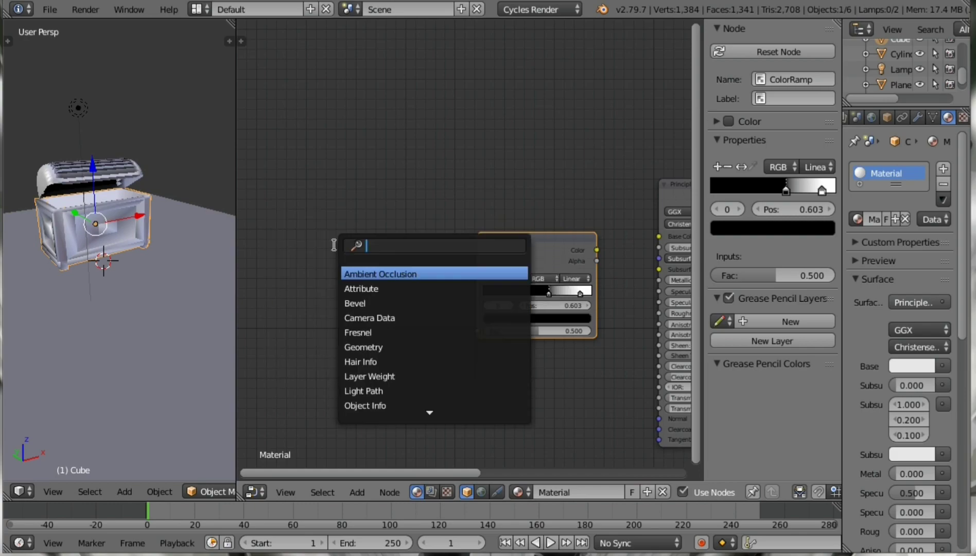
text(vp)
key(Return)
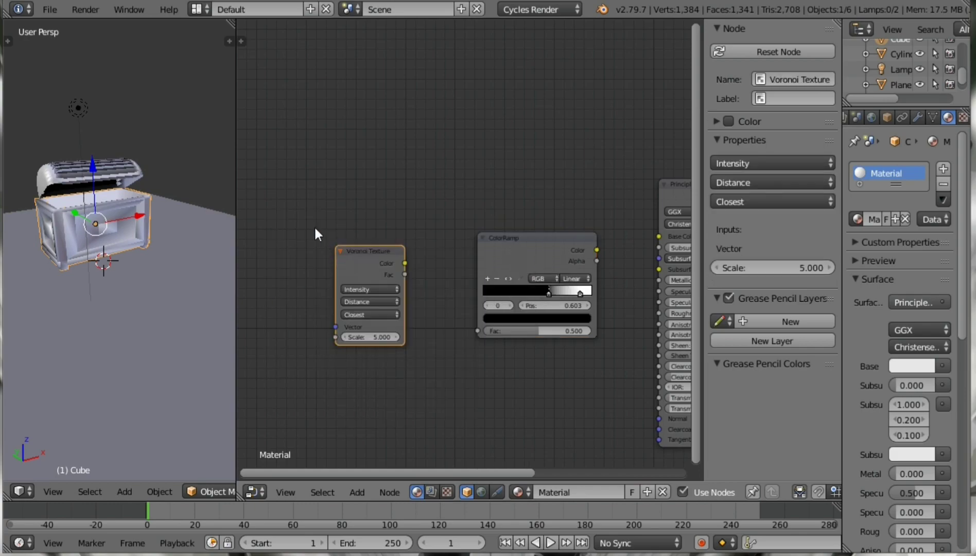
click(336, 222)
drag(406, 242, 478, 329)
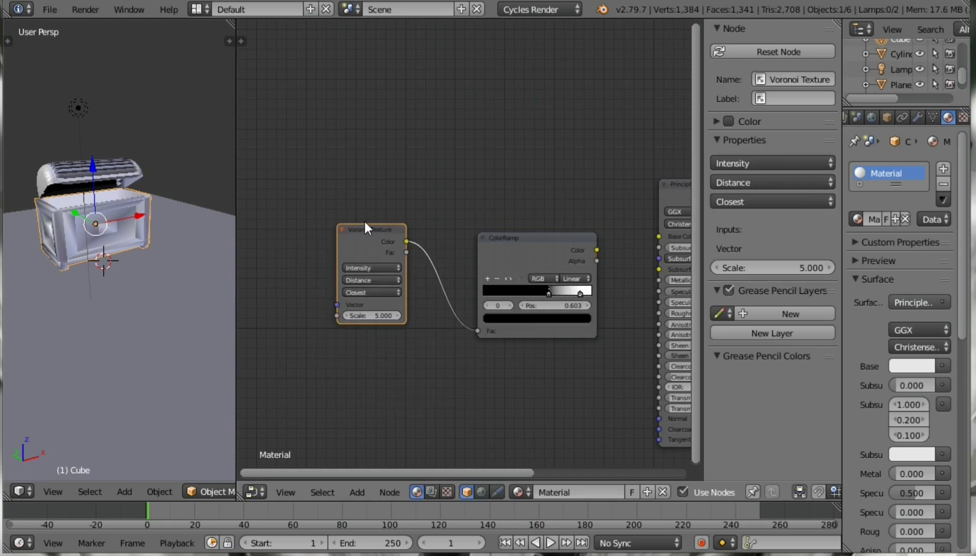
Step: Add Mapping and Texture Coordinate nodes, using Object coordinates for the Voronoi
key(ctrl+t)
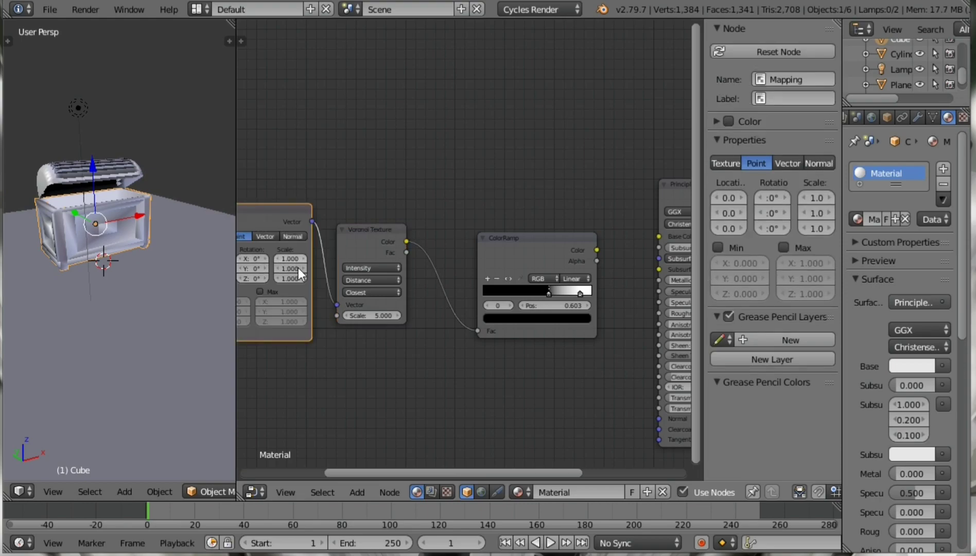
mouse_move(443, 286)
middle_down()
mouse_move(522, 285)
mouse_move(593, 256)
middle_up()
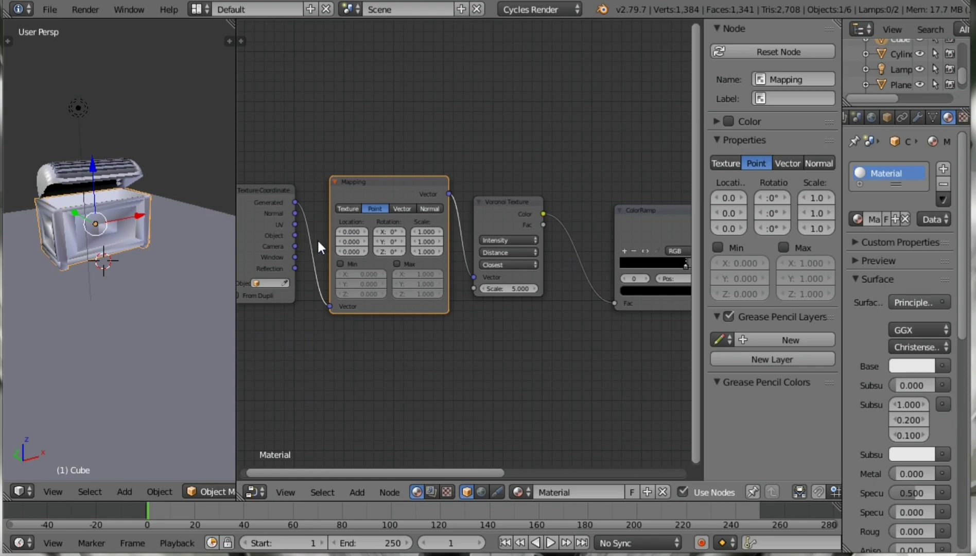
mouse_move(330, 300)
mouse_down()
mouse_move(296, 231)
mouse_move(331, 306)
mouse_up()
key(ctrl+z)
click(436, 230)
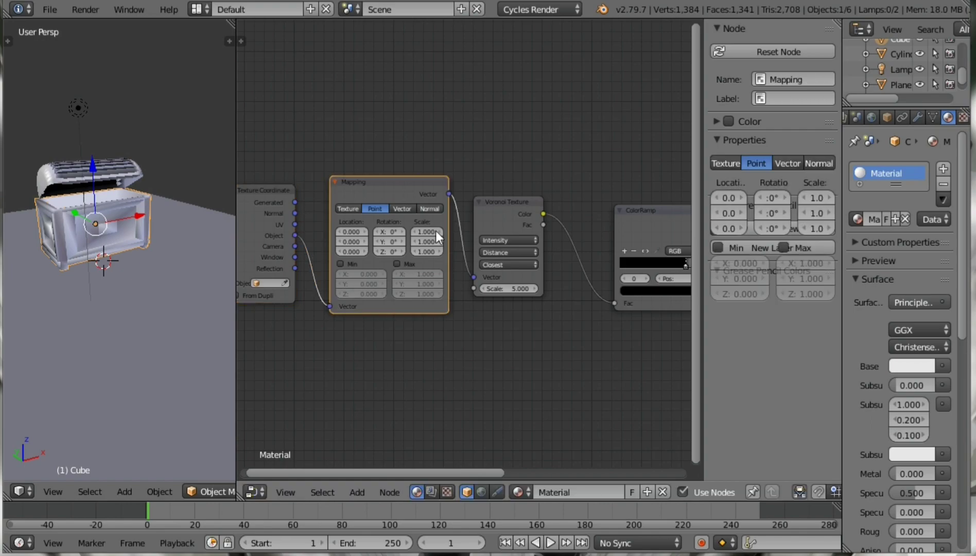
Step: Set Mapping Scale 6, 9, 15 and Voronoi Scale 8, then link ColorRamp Color to Base Color
double_click(425, 230)
text(6.000)
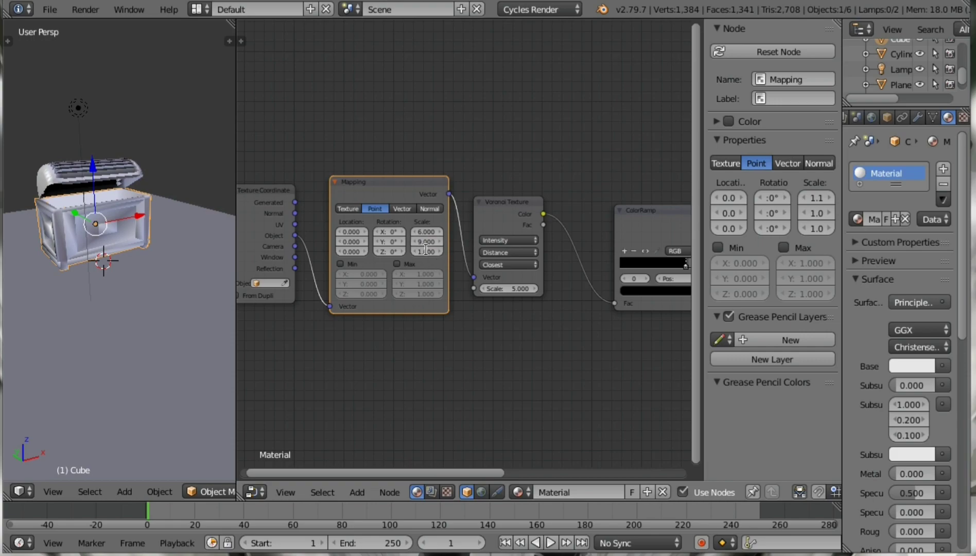
double_click(426, 251)
double_click(500, 286)
key(Return)
middle_drag(603, 327, 425, 299)
drag(561, 194, 624, 181)
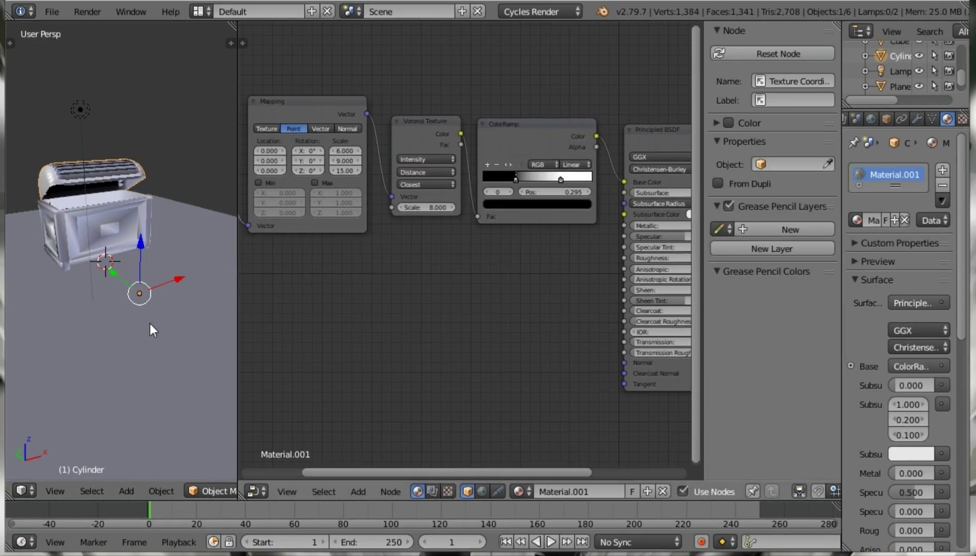
Step: Select the ground plane and give it a new Principled BSDF material, Material.002
right_click(150, 324)
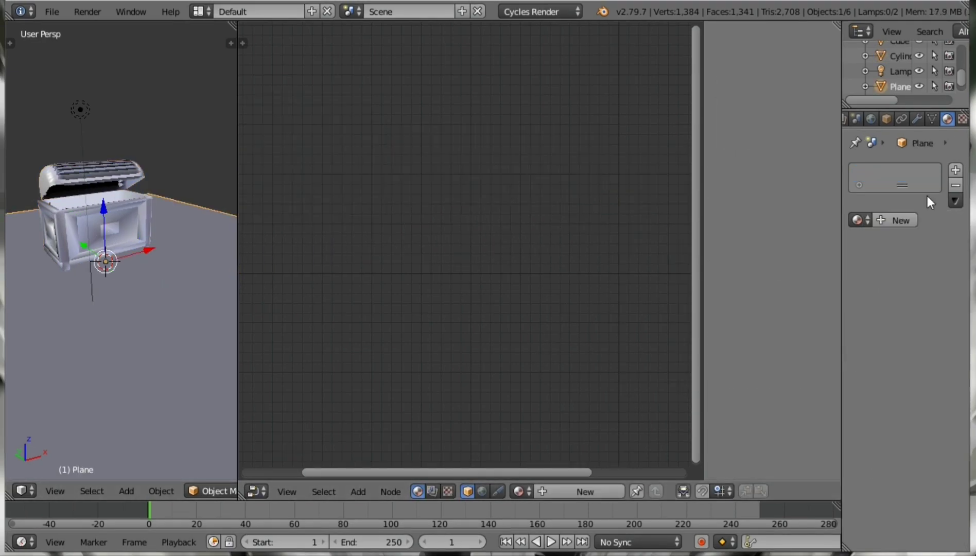
click(909, 220)
click(917, 303)
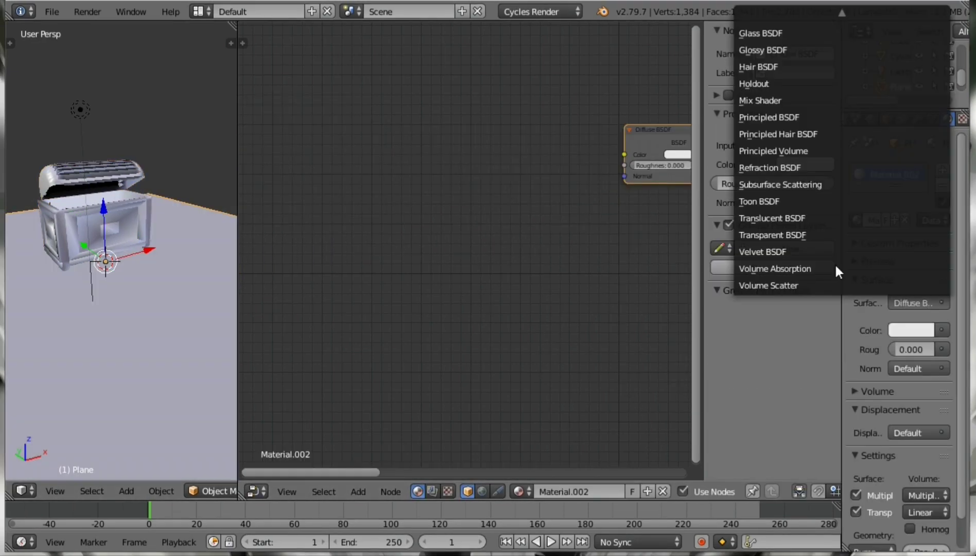
click(761, 117)
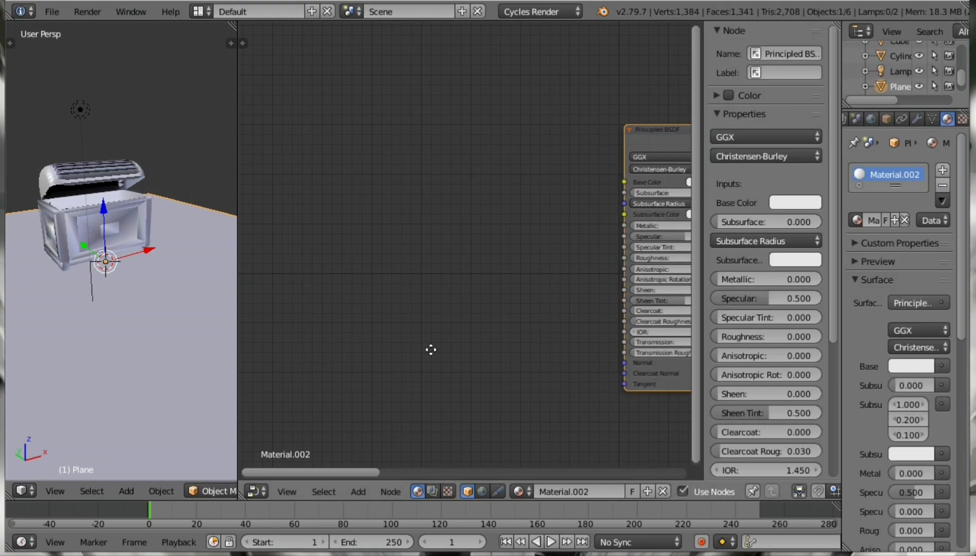
middle_drag(431, 349, 465, 321)
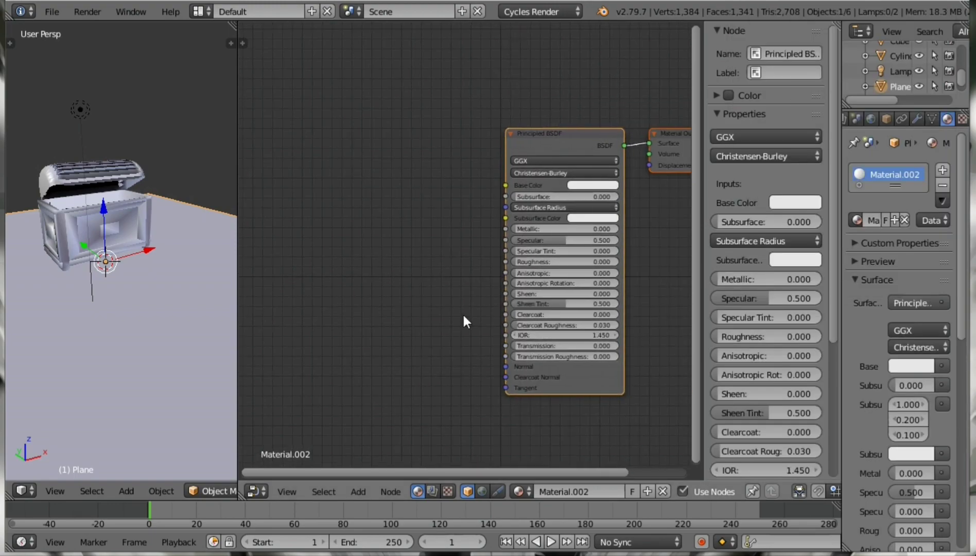
Step: Add a Voronoi Texture node to the plane's material
key(shift+a)
click(381, 167)
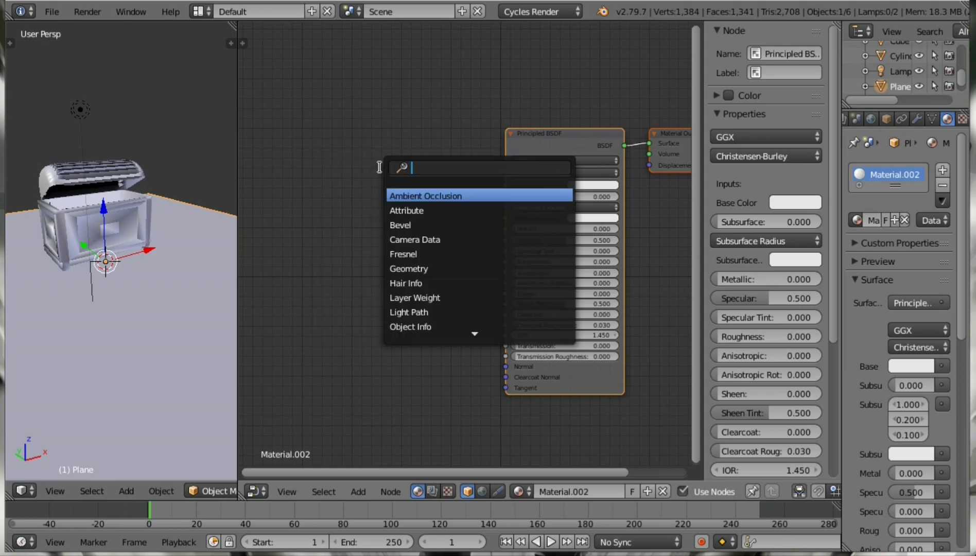
text(vor)
key(Return)
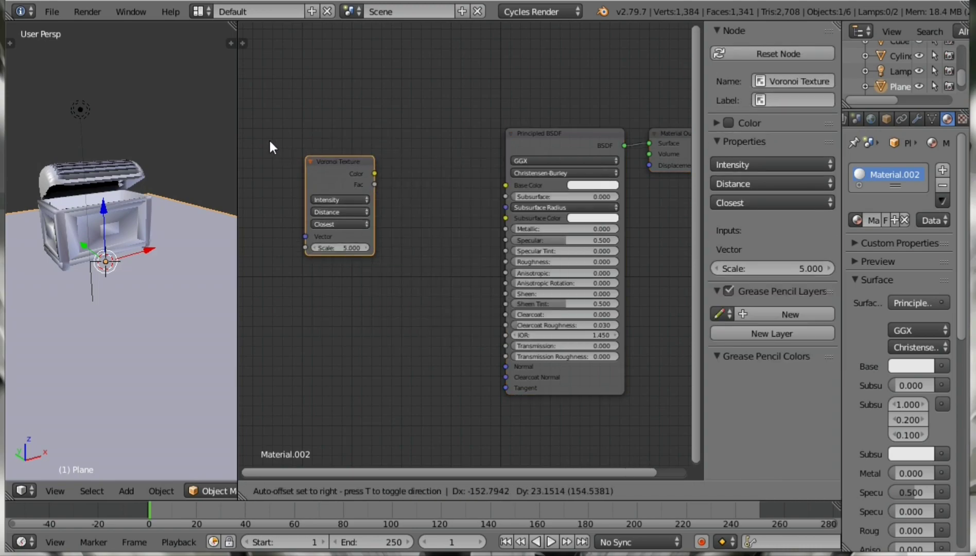
Step: Place the Voronoi node and add a MixRGB node below it
click(261, 136)
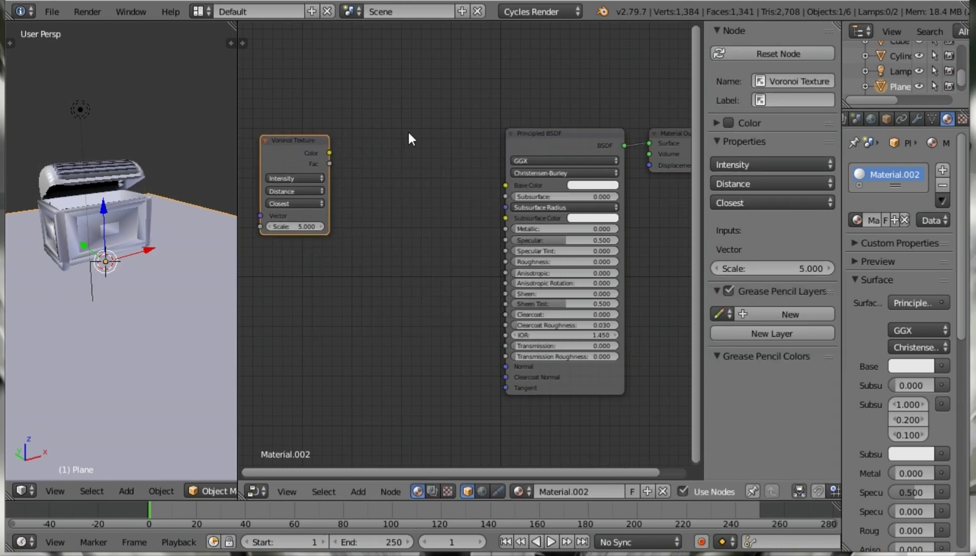
key(shift+a)
click(367, 212)
text(mix)
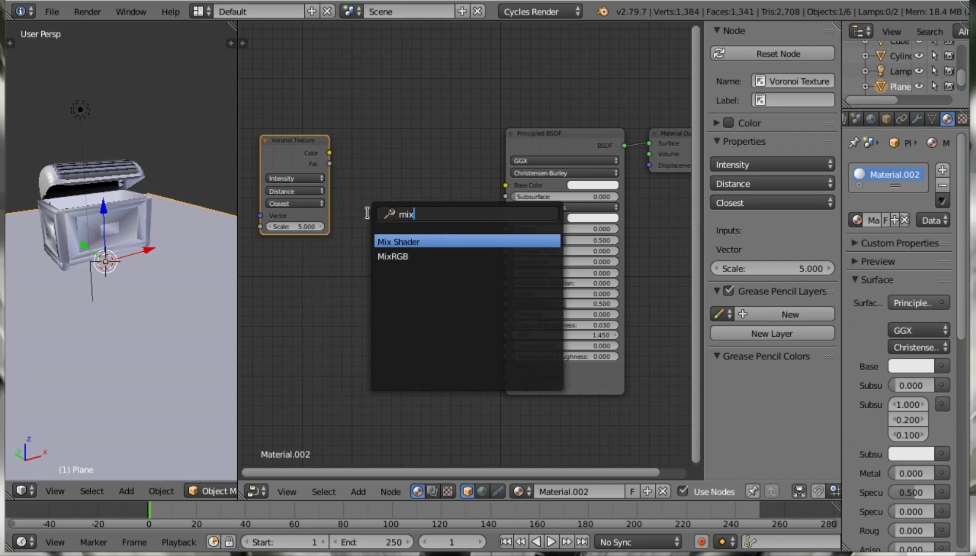
key(Down)
key(Return)
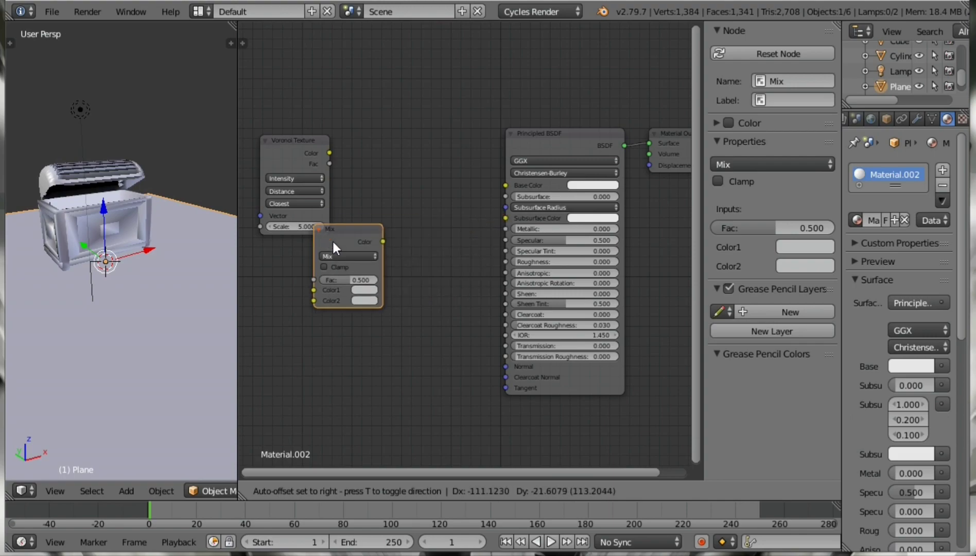
key(Escape)
scroll(298, 184, down, 1)
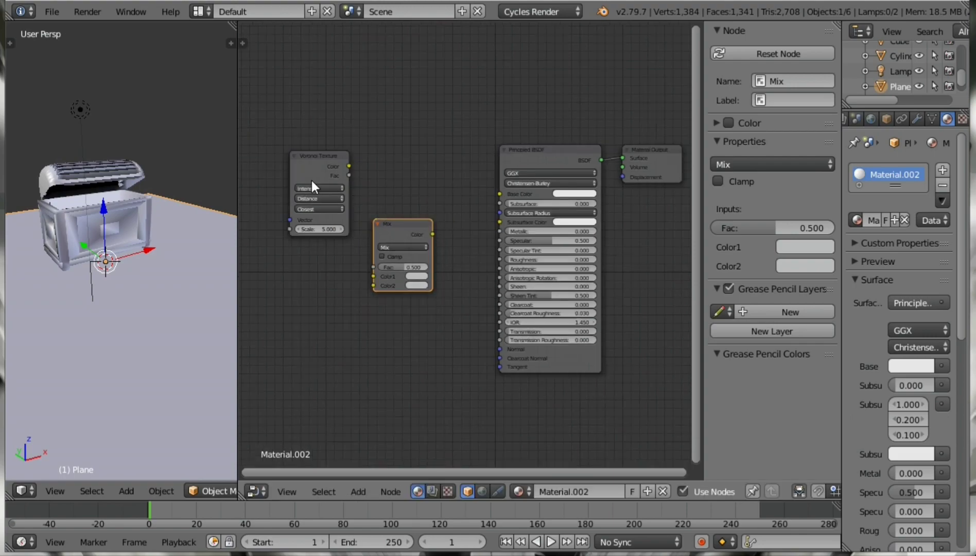
drag(296, 171, 270, 166)
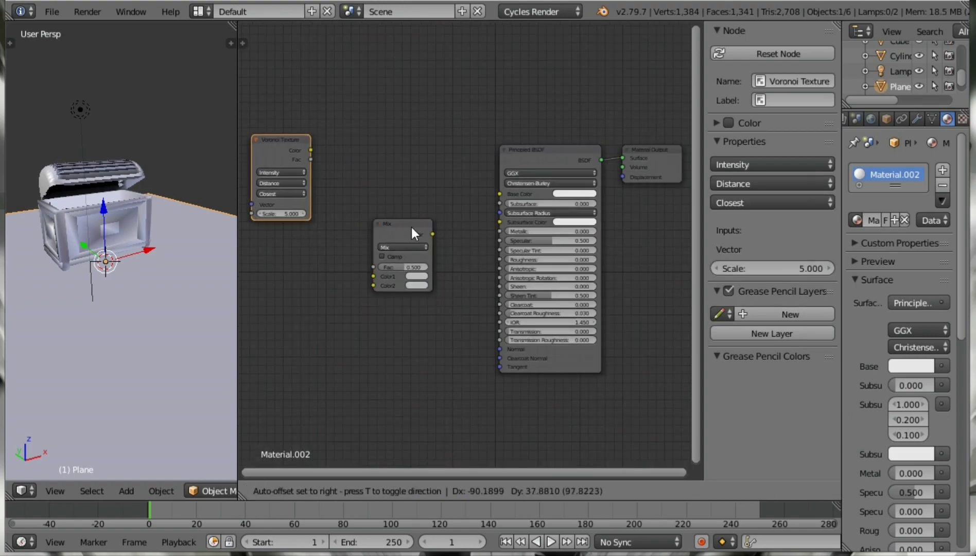
click(409, 226)
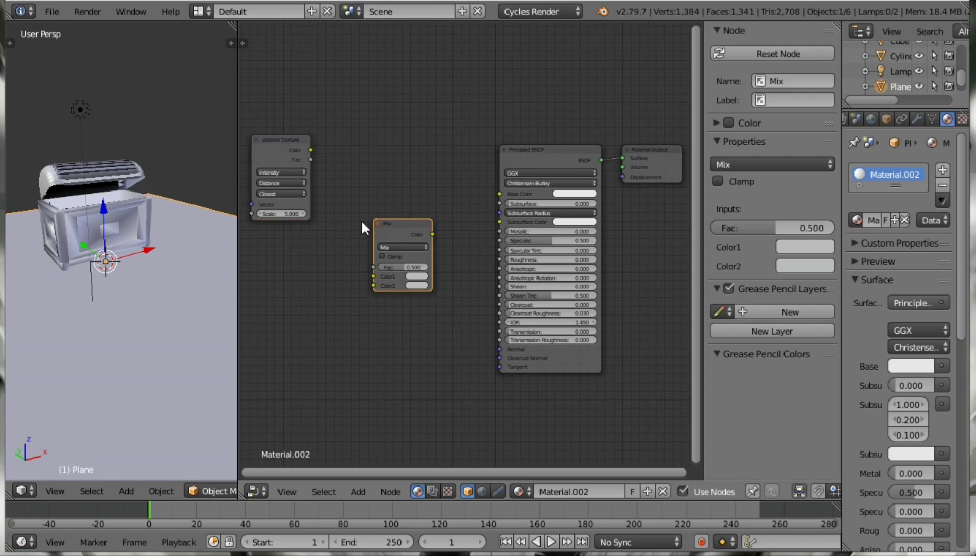
key(g)
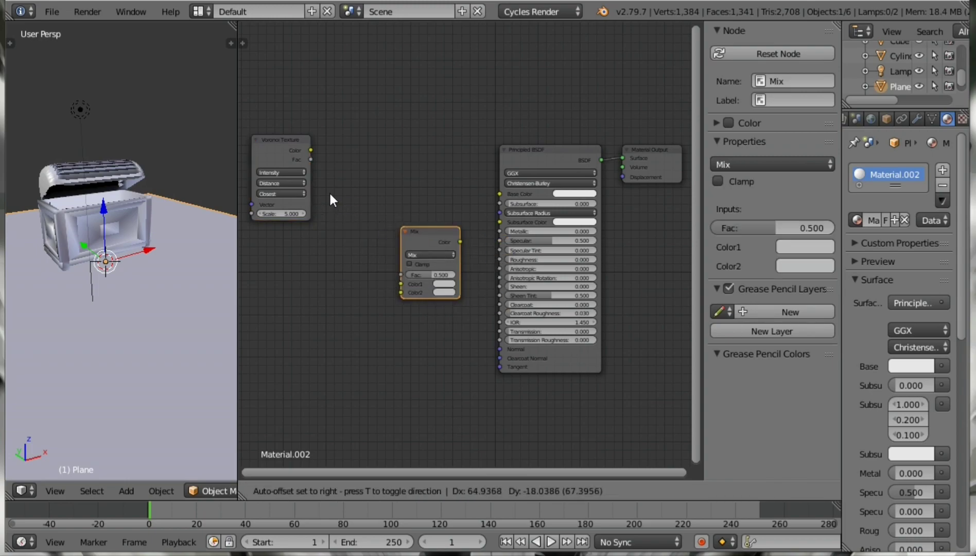
click(287, 199)
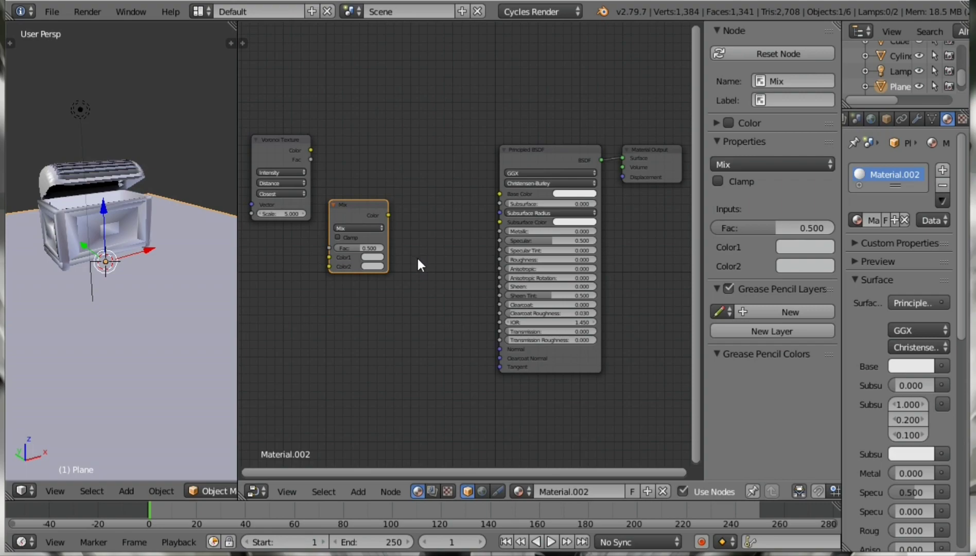
Step: Add a ColorRamp node beside the Mix node
key(shift+a)
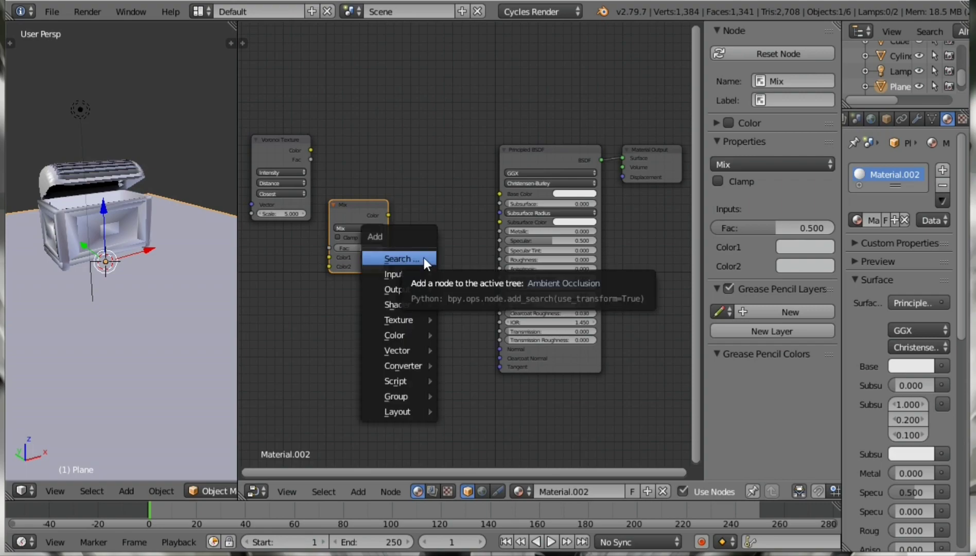
click(424, 258)
text(ramp)
key(Return)
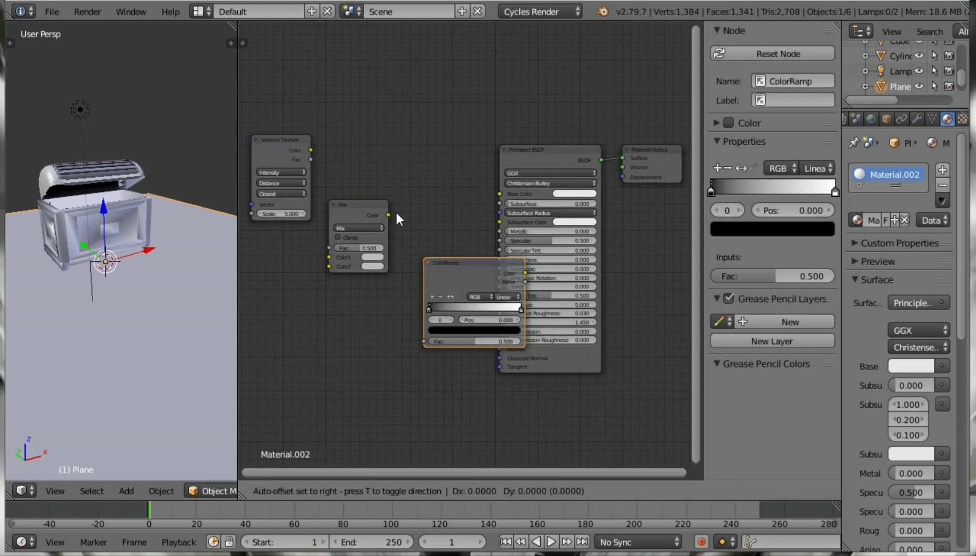
click(393, 204)
key(s)
key(Escape)
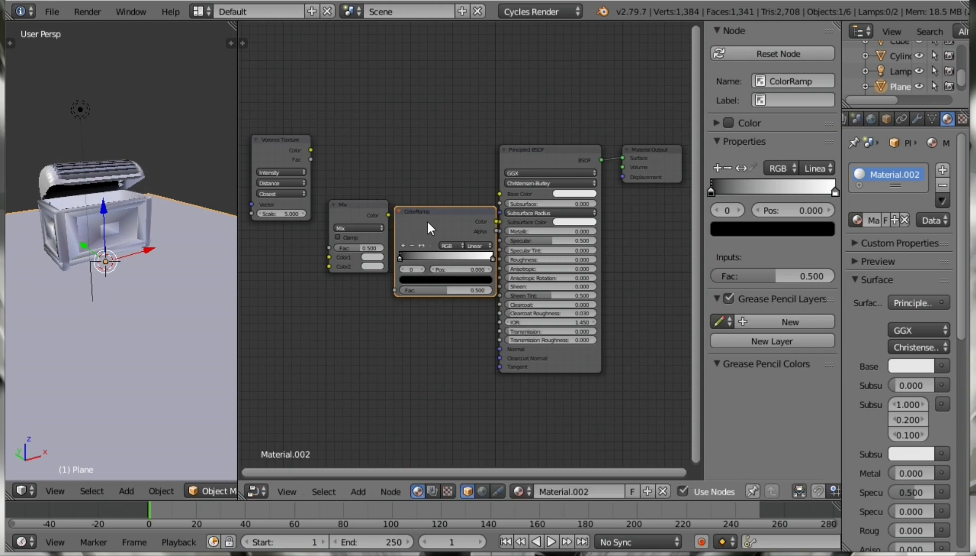
Step: Reposition the Mix and ColorRamp nodes and frame all nodes in view
click(372, 214)
key(g)
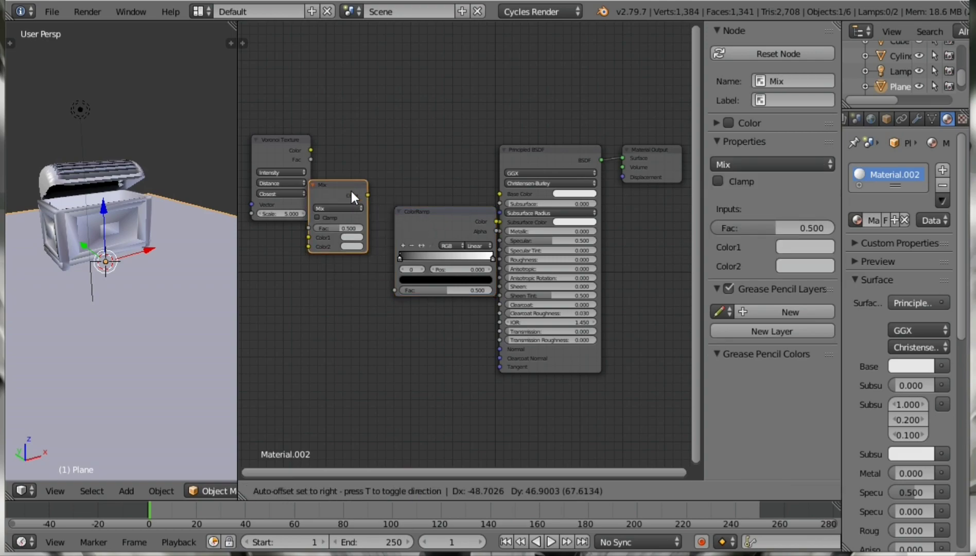
click(365, 182)
click(409, 205)
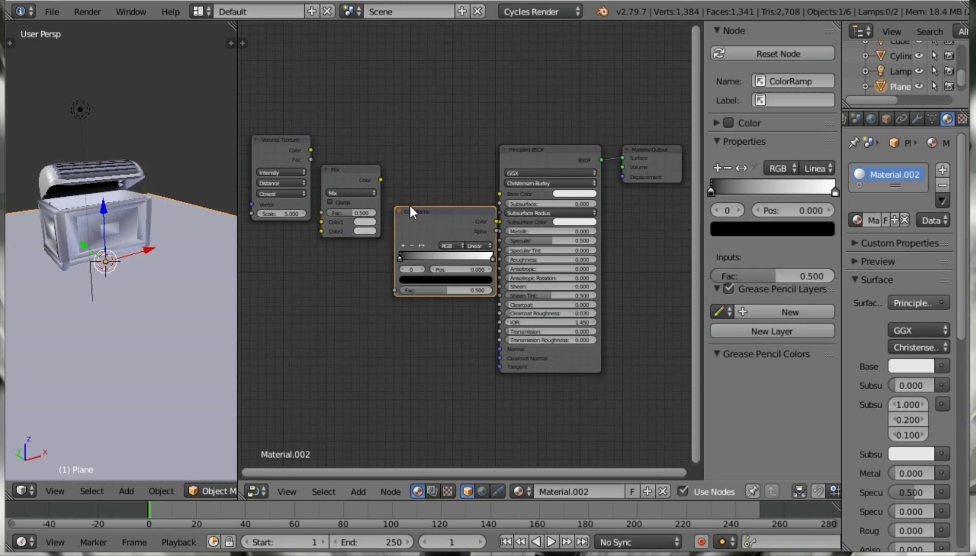
key(g)
click(411, 200)
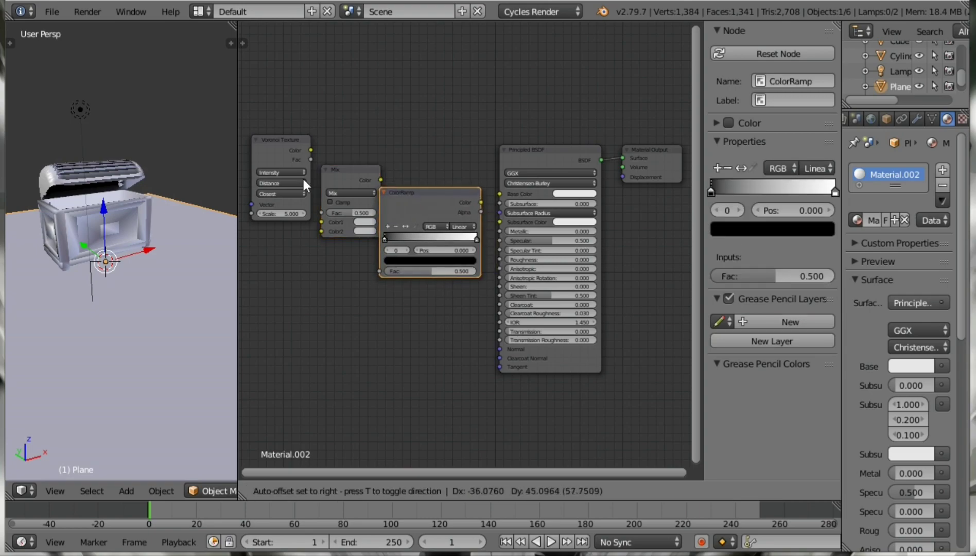
key(Home)
Step: Line up Voronoi, Mix and ColorRamp in a row left of the Principled BSDF
click(325, 174)
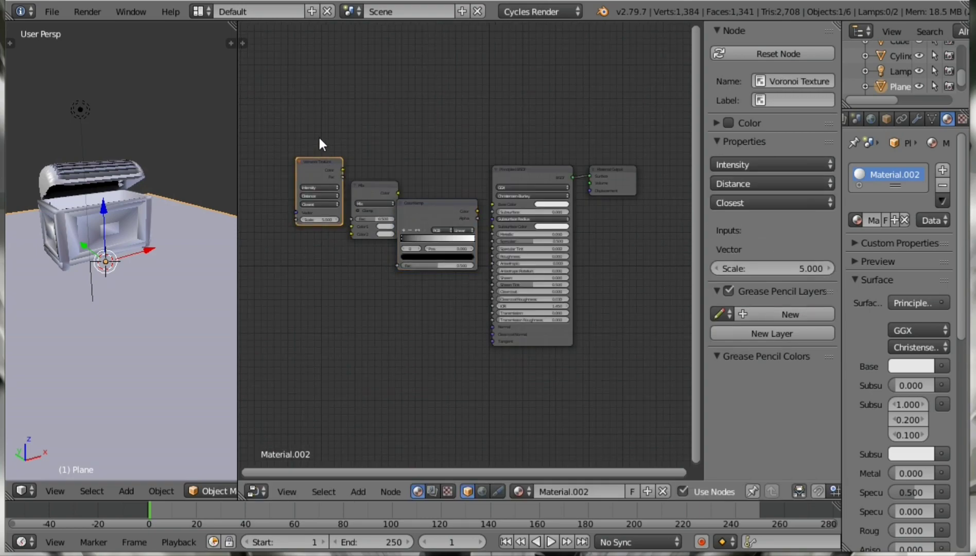
key(g)
click(280, 130)
click(372, 211)
key(g)
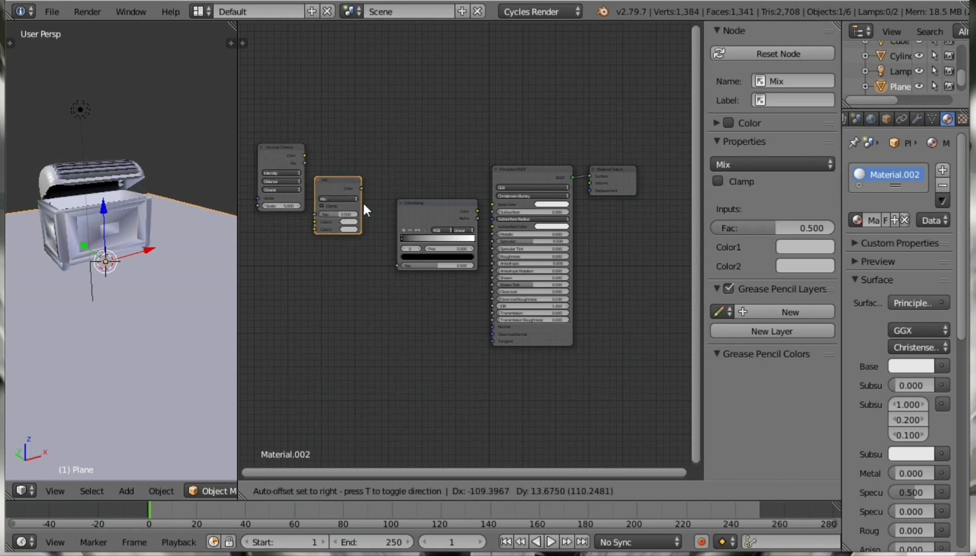
click(364, 208)
click(435, 210)
key(g)
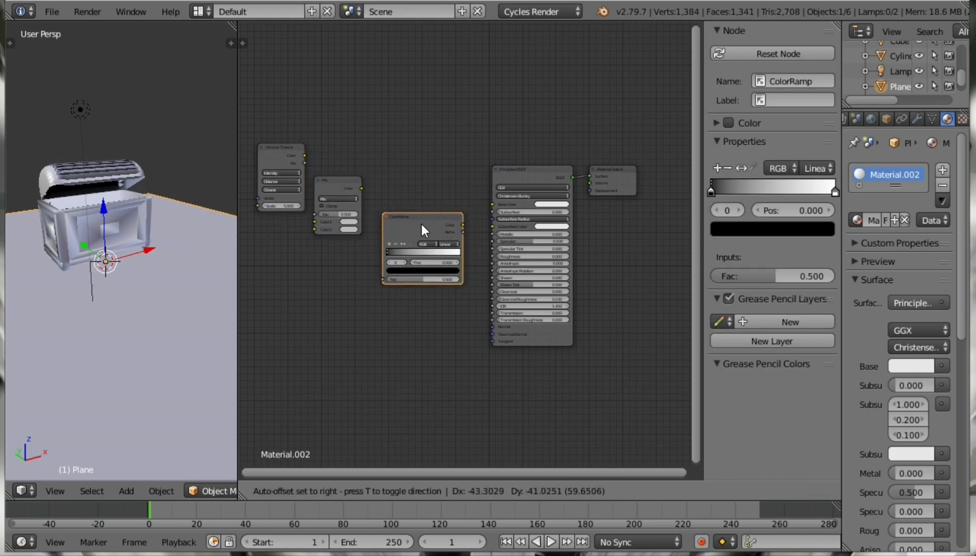
click(422, 224)
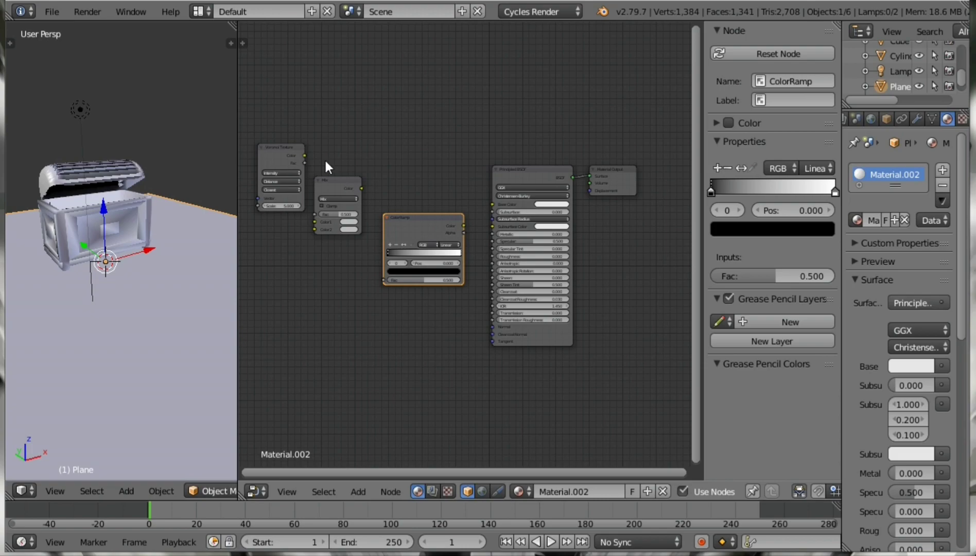
Step: Link the Voronoi colour to the shader's Base Color and set the Voronoi scale to 100
drag(304, 155, 391, 194)
drag(305, 156, 493, 205)
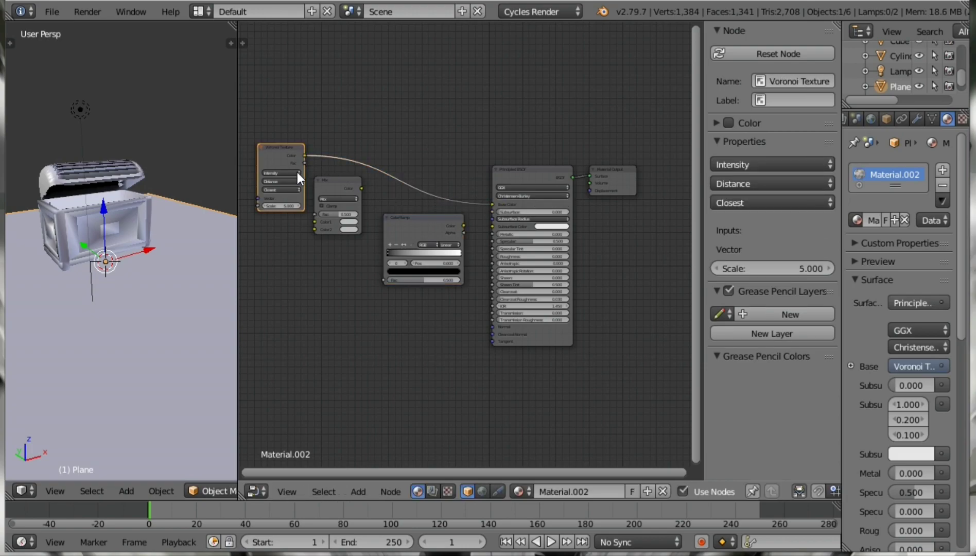
scroll(285, 222, up, 2)
middle_drag(285, 221, 391, 203)
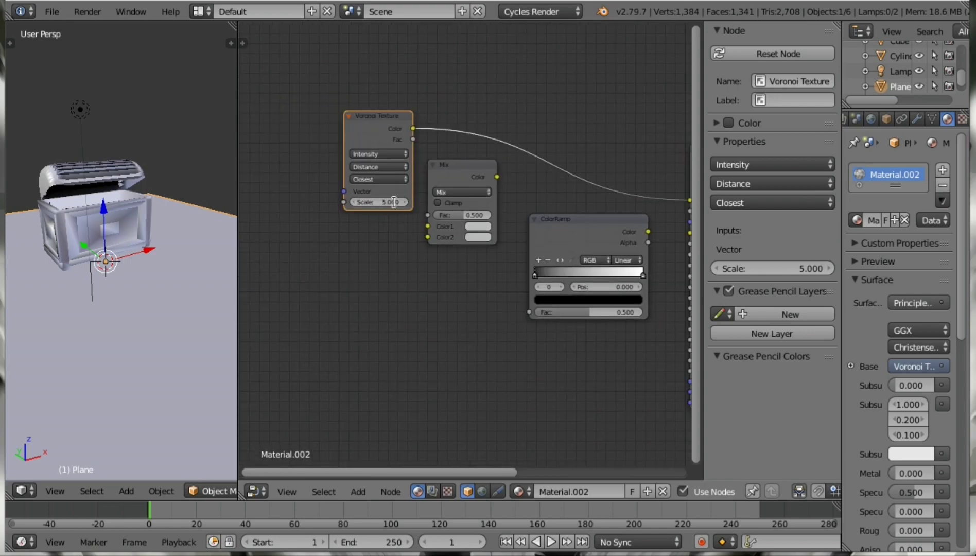
click(391, 202)
text(100)
key(Return)
Step: Switch the Voronoi distance metric to Chebychev
click(384, 167)
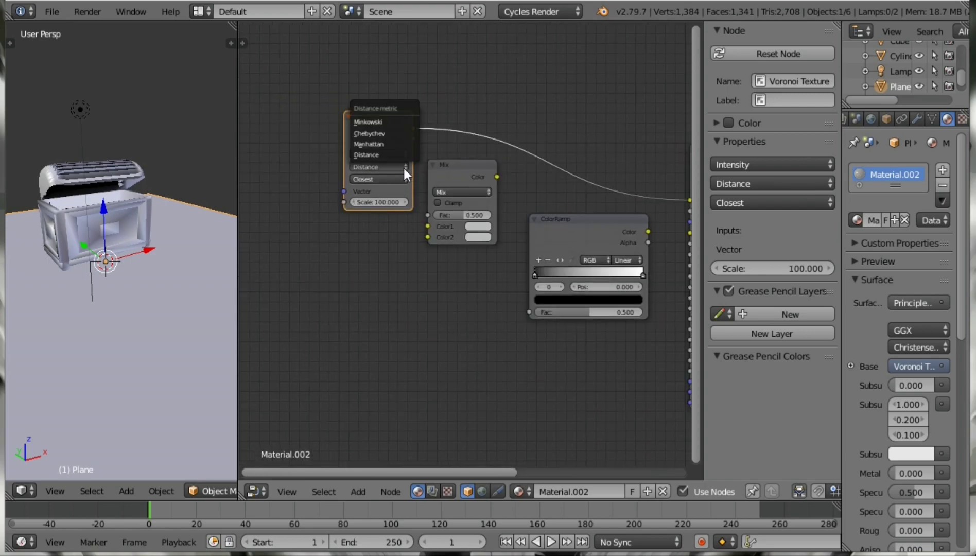
scroll(370, 164, up, 1)
scroll(370, 163, up, 1)
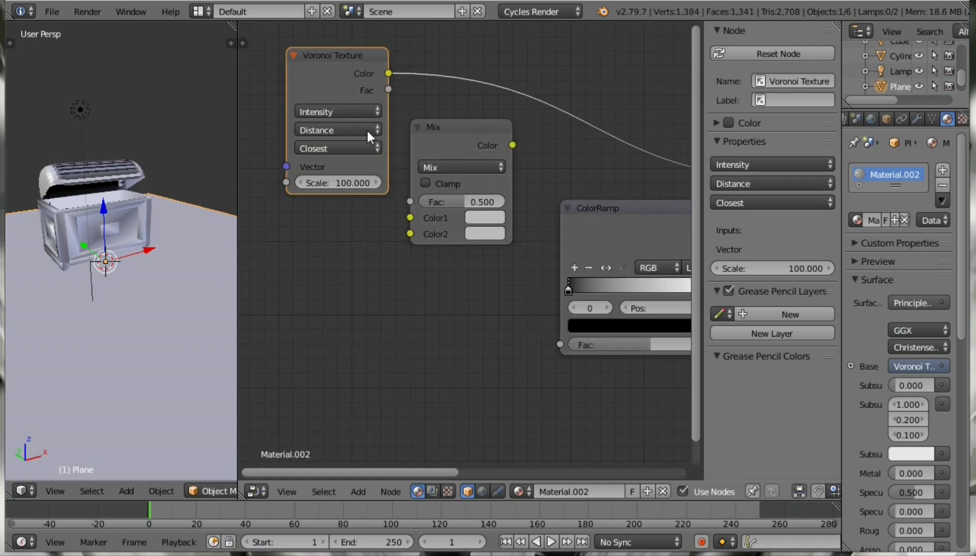
click(366, 130)
click(317, 80)
Step: Connect Voronoi Fac to the Mix Fac and the Mix Color to the ColorRamp Fac
drag(389, 90, 411, 203)
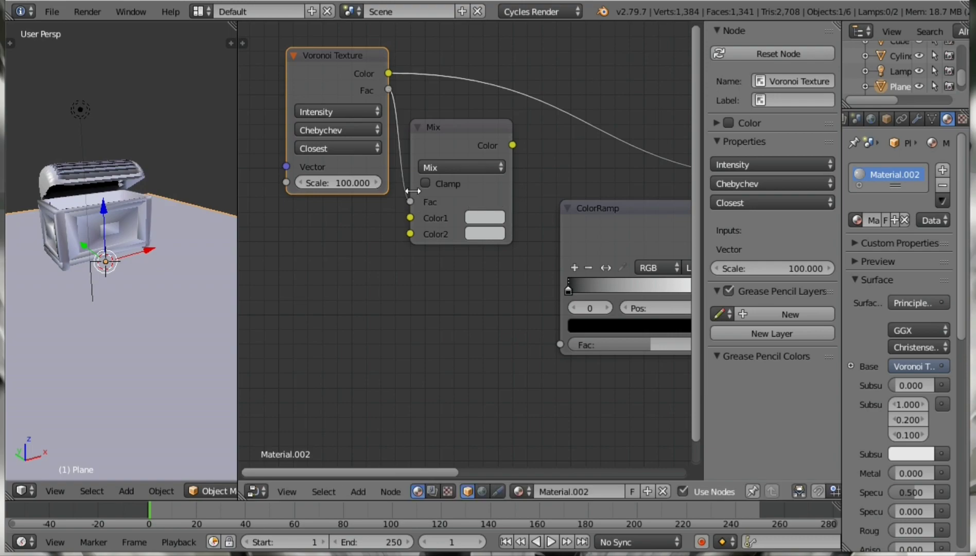
mouse_move(562, 345)
mouse_down()
mouse_move(578, 247)
mouse_move(513, 145)
mouse_up()
middle_drag(540, 237, 438, 230)
Step: Position the ColorRamp's black stop at 0.555 and its white stop at 0.915
click(590, 300)
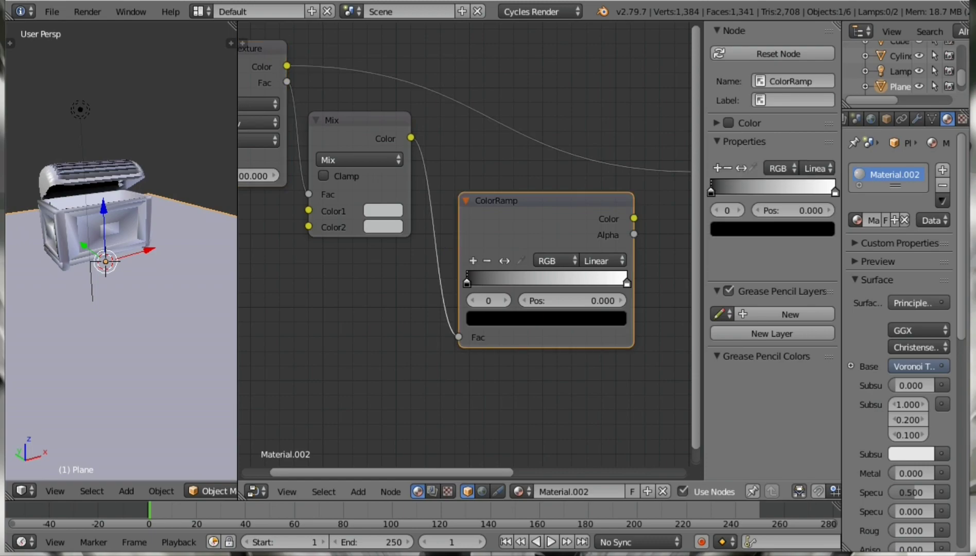
key(BackSpace)
key(BackSpace)
key(BackSpace)
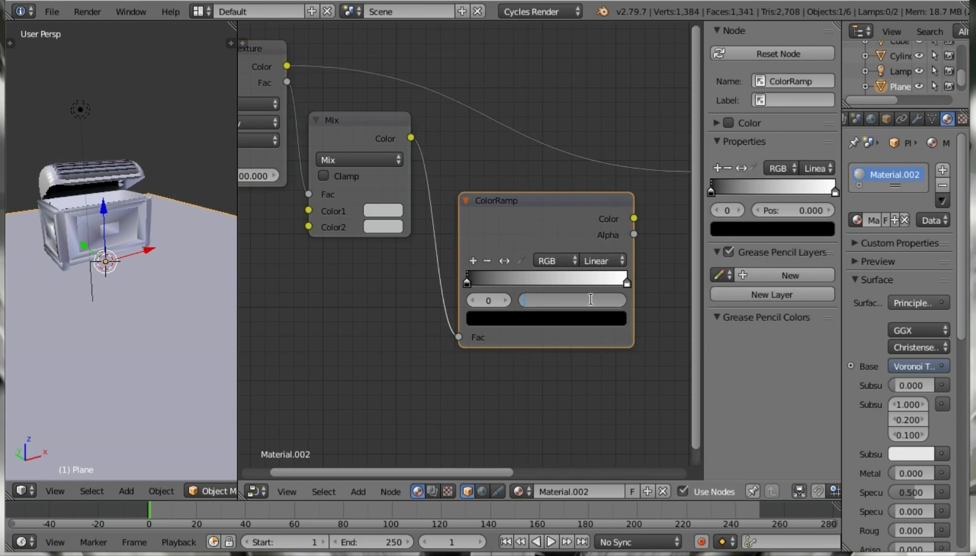
text(.555)
key(Return)
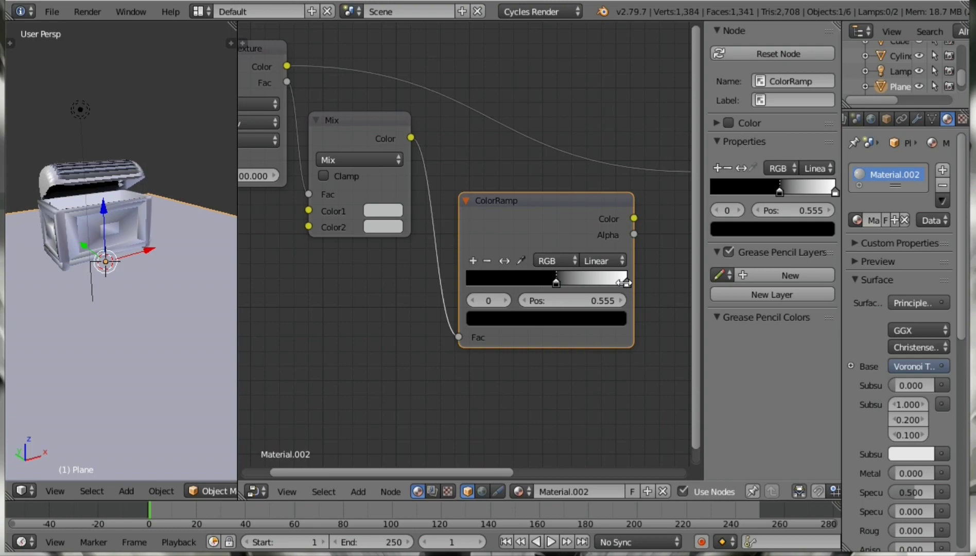
click(625, 282)
middle_drag(626, 282, 414, 274)
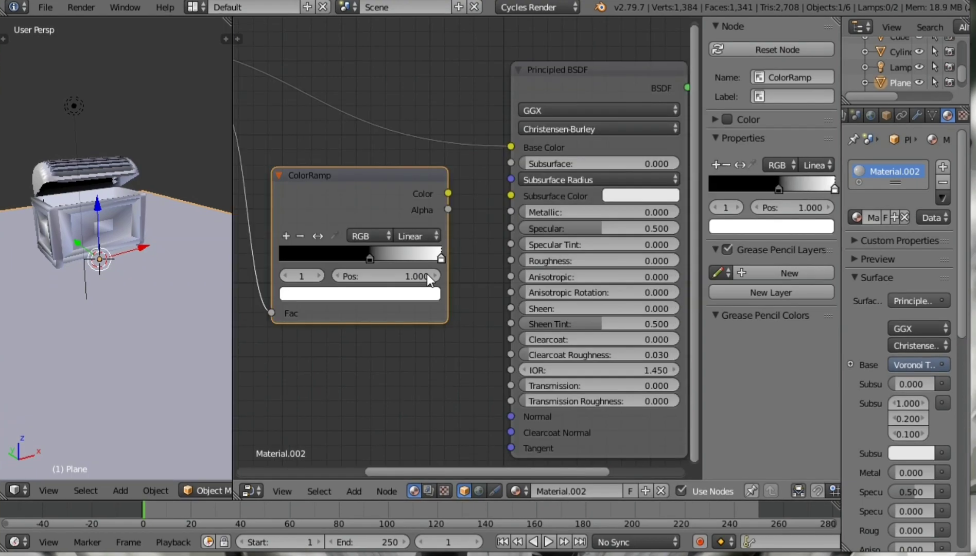
key(i)
click(401, 276)
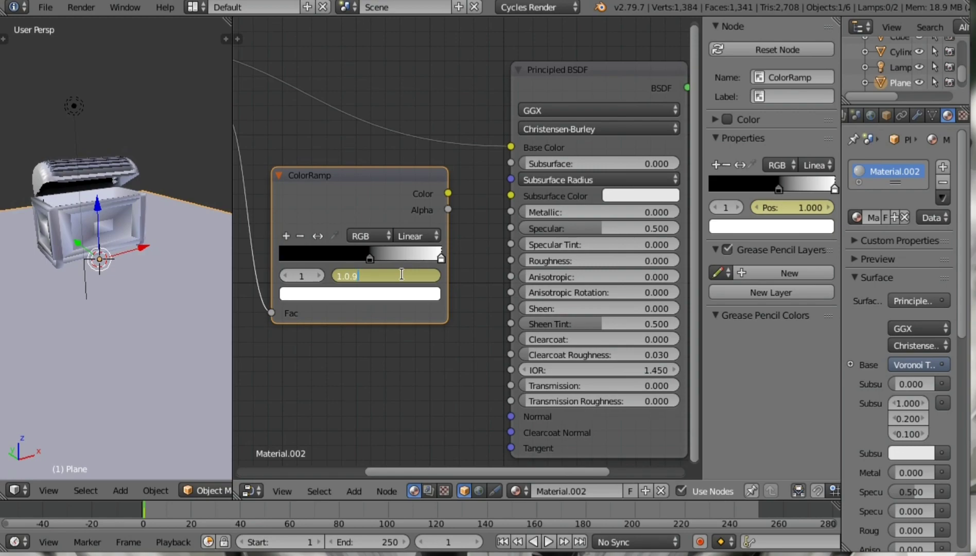
key(ctrl+BackSpace)
text(0.915)
key(Return)
Step: Link the ColorRamp Color into the Principled BSDF's Subsurface Color
drag(447, 192, 511, 193)
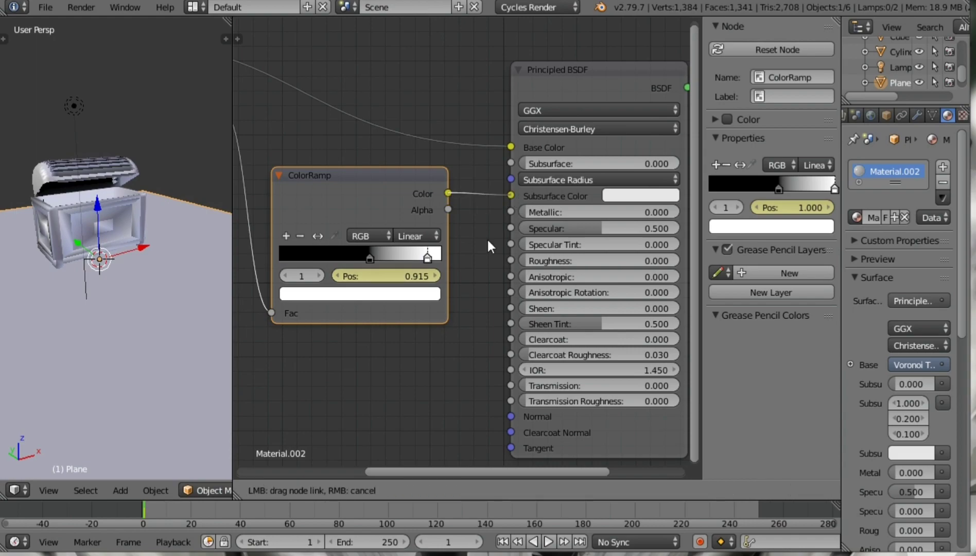
scroll(448, 255, down, 1)
scroll(431, 263, down, 2)
scroll(399, 221, down, 1)
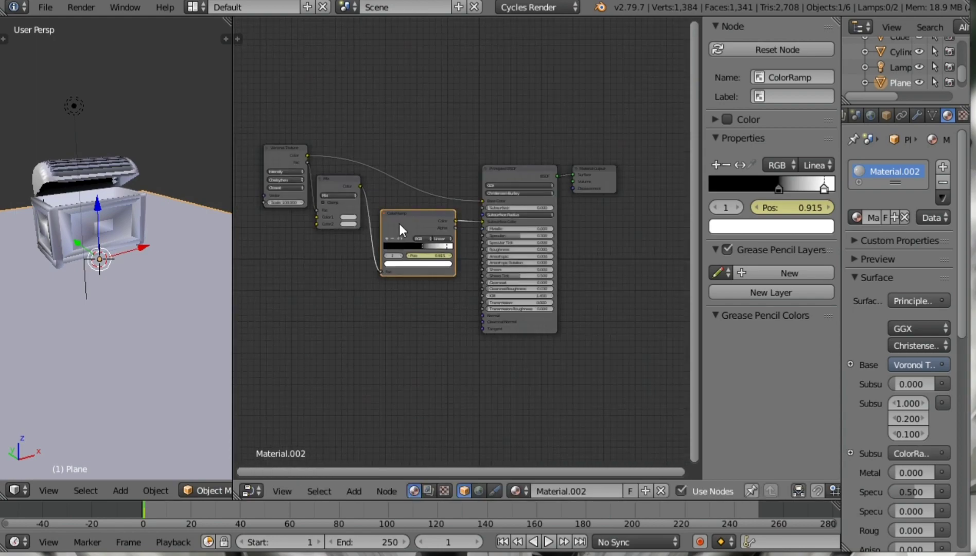
Step: Select the chest body and set its Voronoi distance metric to Chebychev
right_click(98, 216)
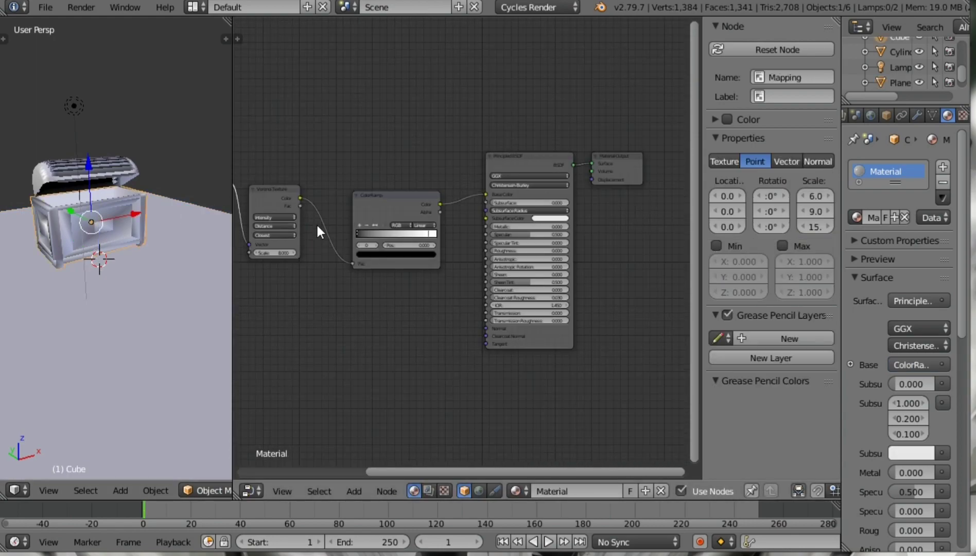
scroll(319, 229, up, 2)
ctrl+scroll(360, 231, up, 3)
ctrl+scroll(402, 231, up, 3)
click(402, 231)
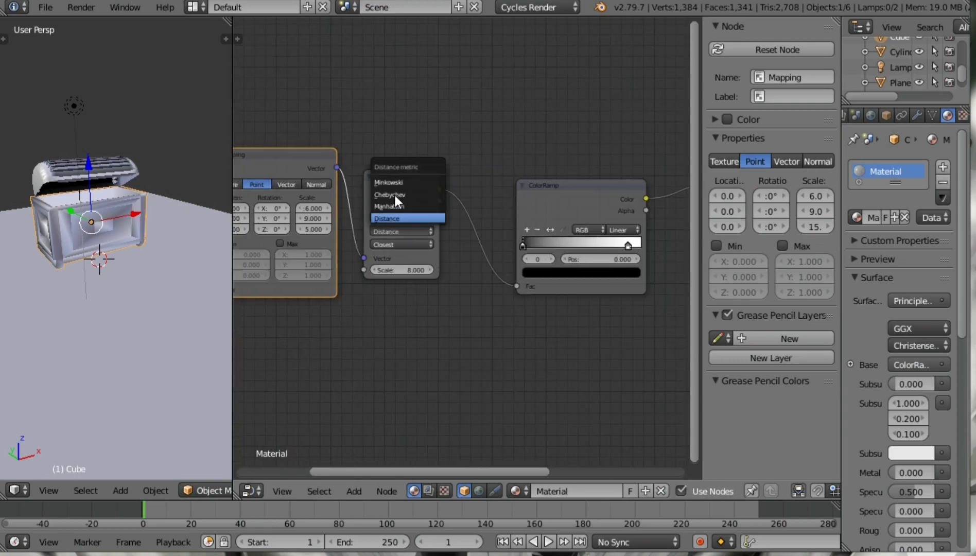
click(393, 193)
Step: Select the chest lid and set its Material.001 Voronoi metric to Chebychev
right_click(100, 163)
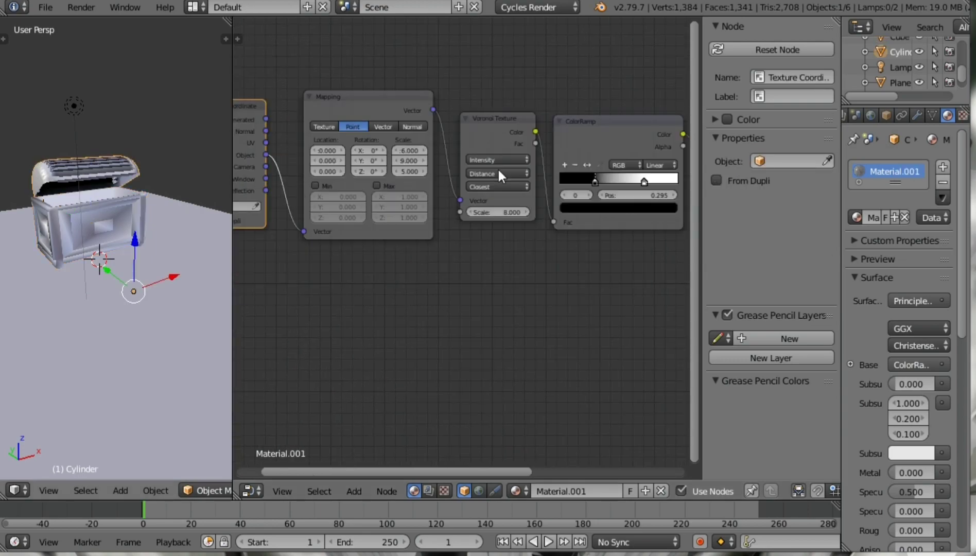
click(517, 172)
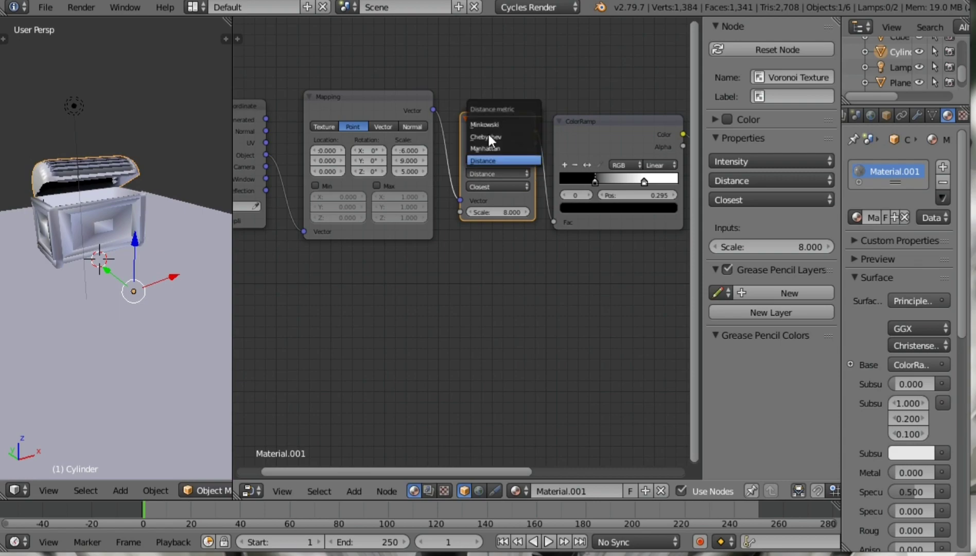
click(486, 137)
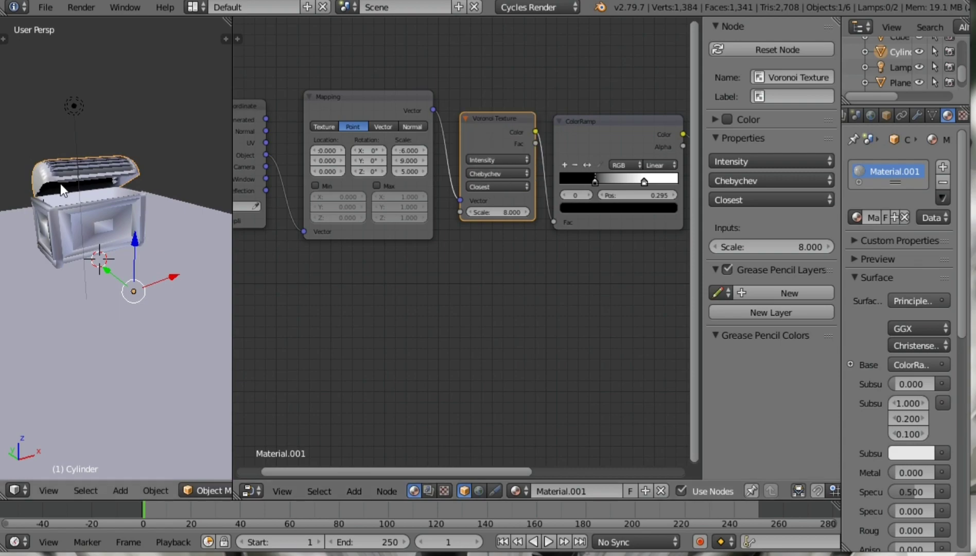
scroll(473, 242, down, 1)
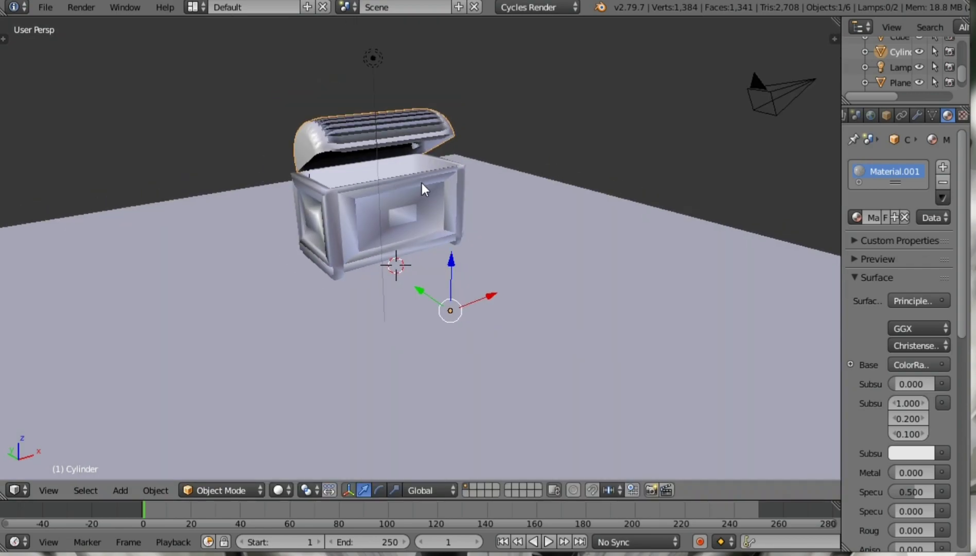
Step: View through the scene camera and give the camera a 30 mm focal length
key(KP_0)
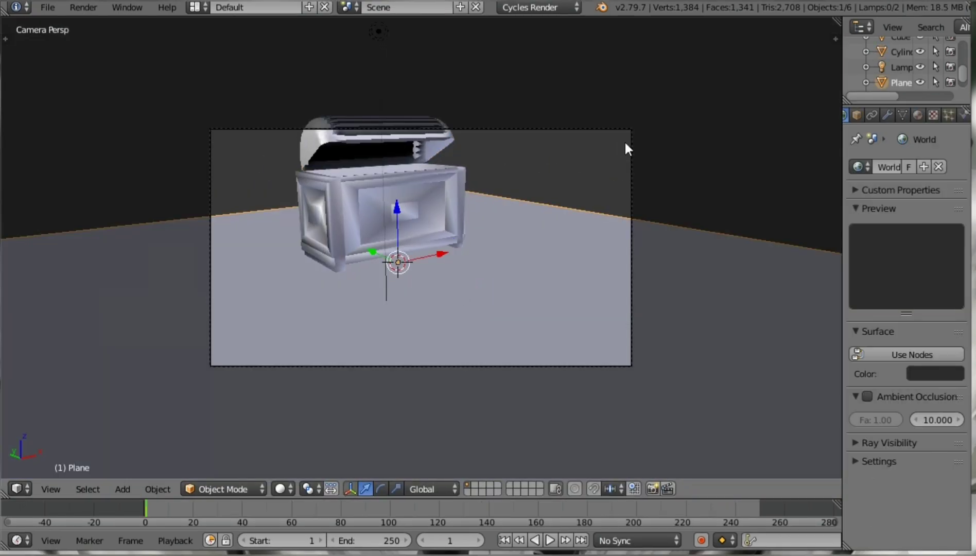
right_click(625, 144)
click(886, 117)
text(0)
key(Return)
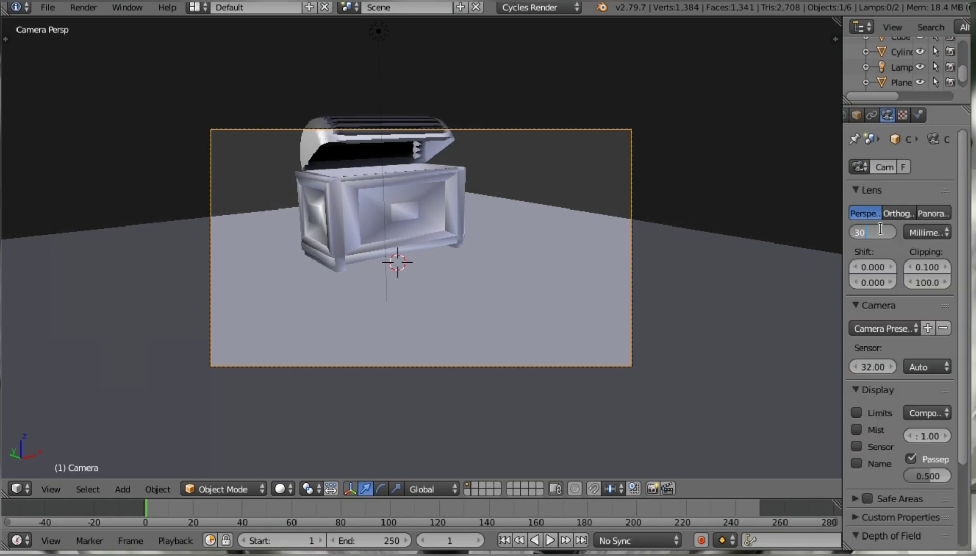
Step: Raise the camera 0.2629 along Z and bring up the render settings (1920×1080 at 50%)
key(g)
key(z)
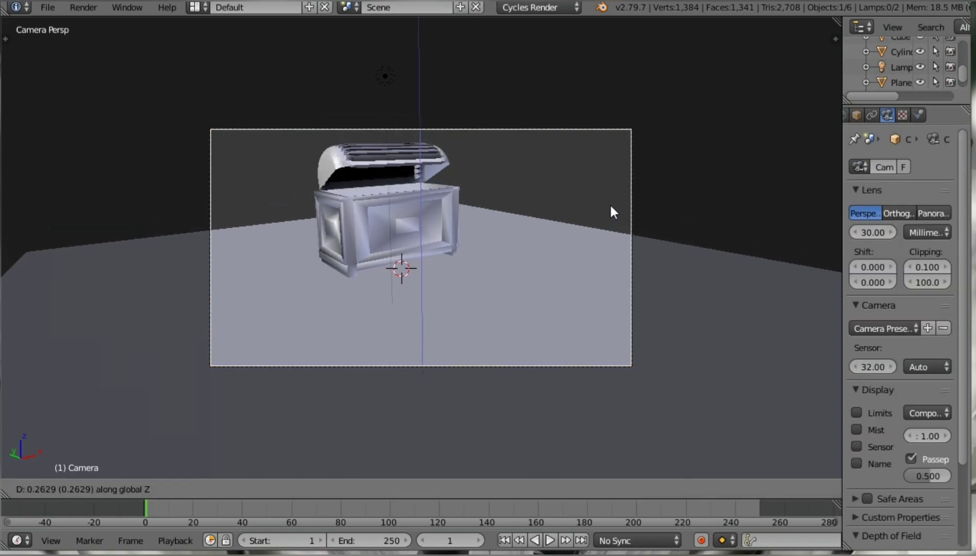
click(613, 198)
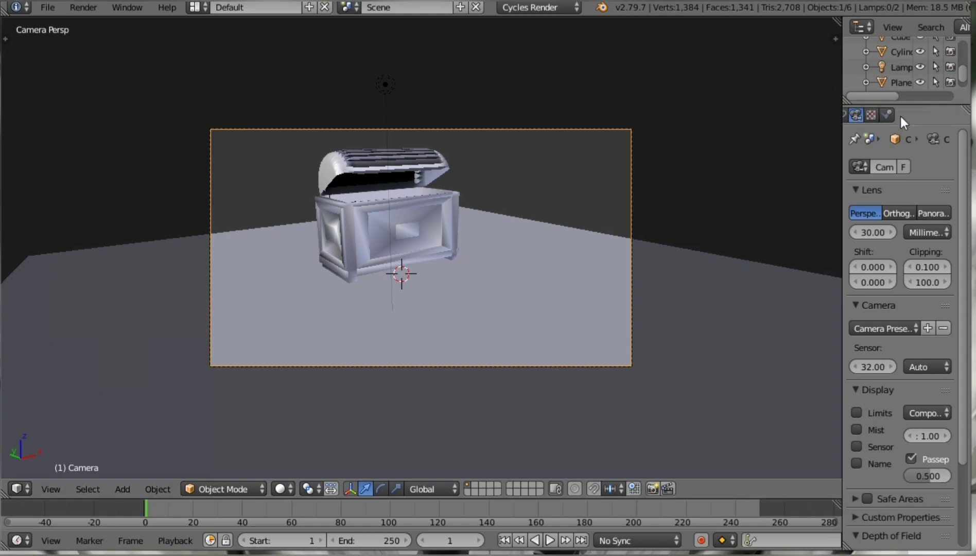
scroll(886, 114, up, 5)
click(886, 114)
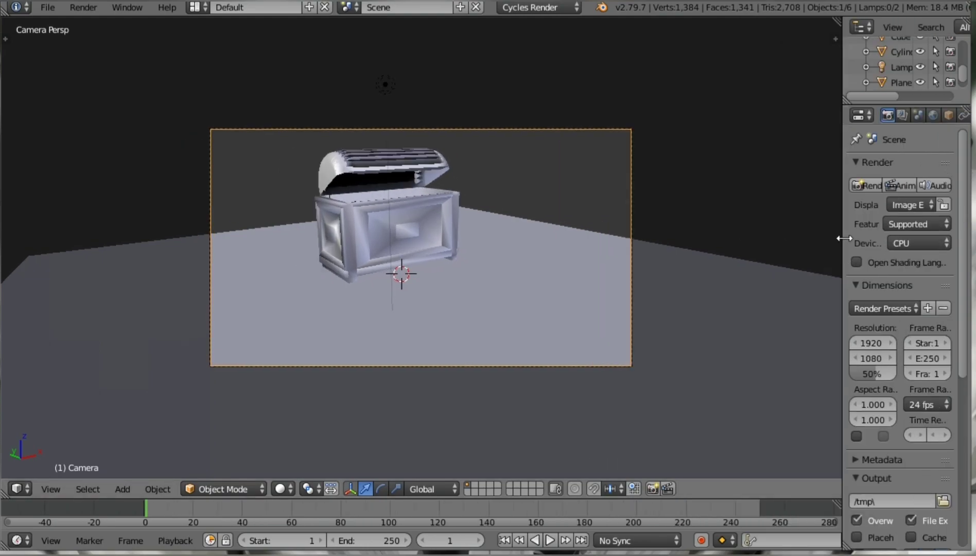
Step: Set the render output file format to JPEG (RGB, 90% quality, saving to /tmp)
drag(843, 239, 724, 224)
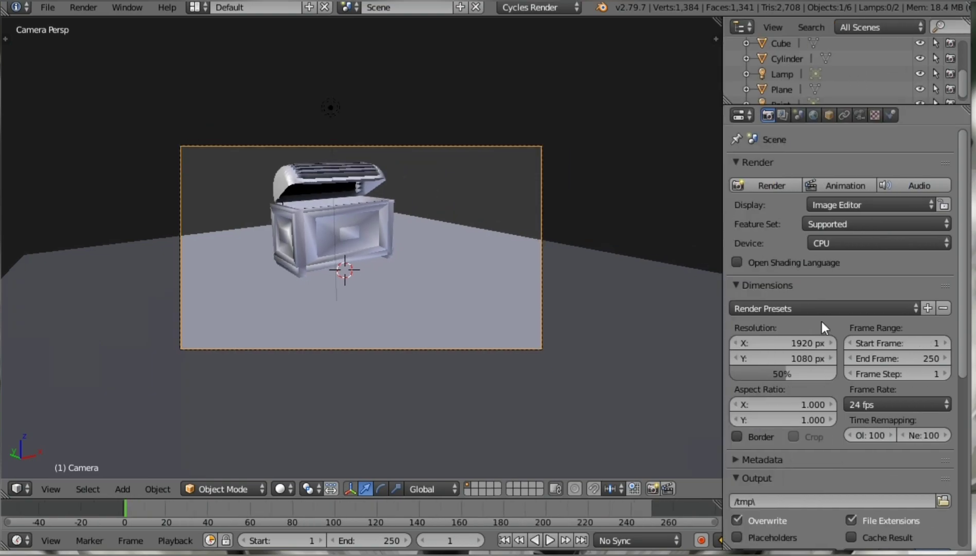
scroll(888, 352, down, 5)
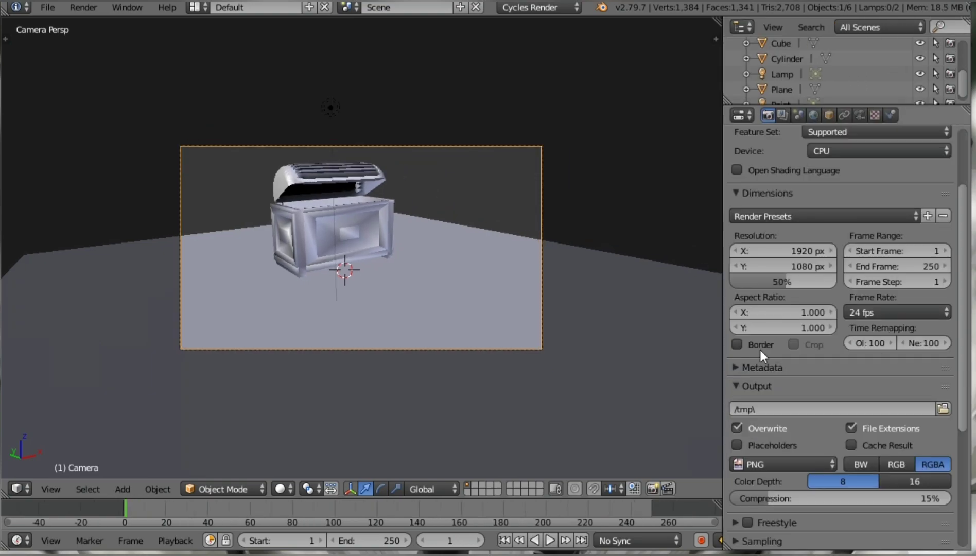
click(812, 463)
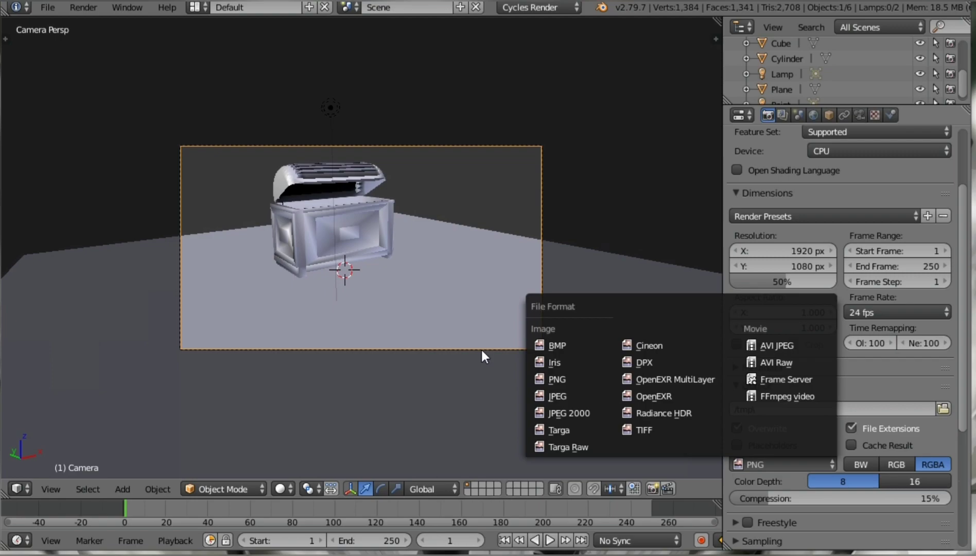
click(546, 394)
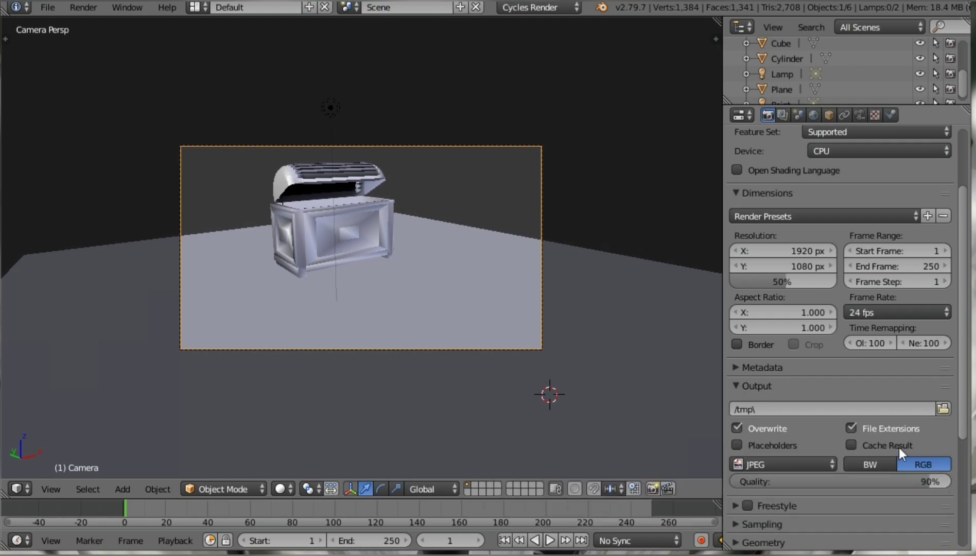
scroll(845, 399, down, 6)
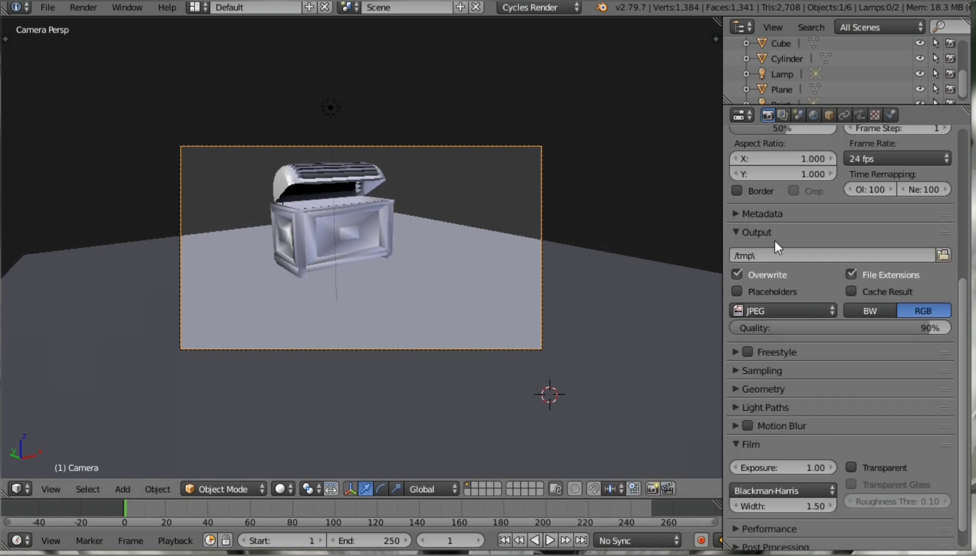